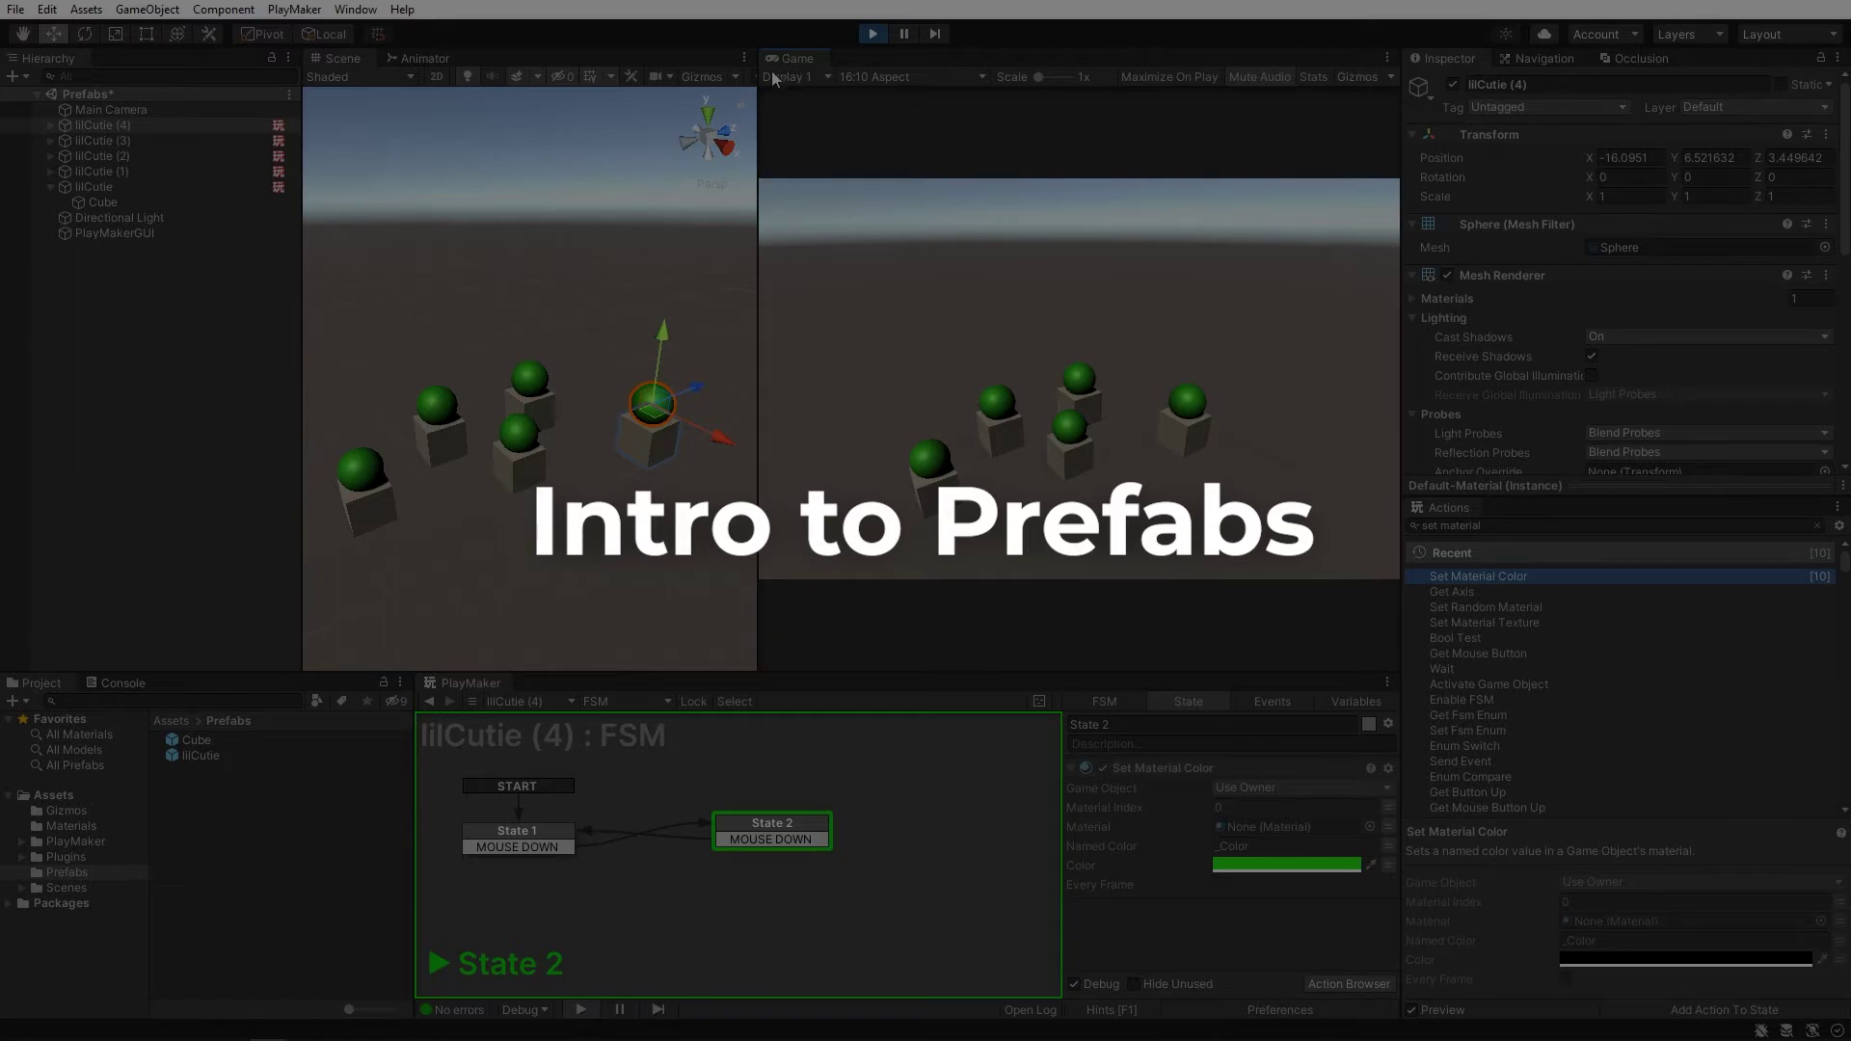
Stop the running game to exit play mode
left_click(869, 37)
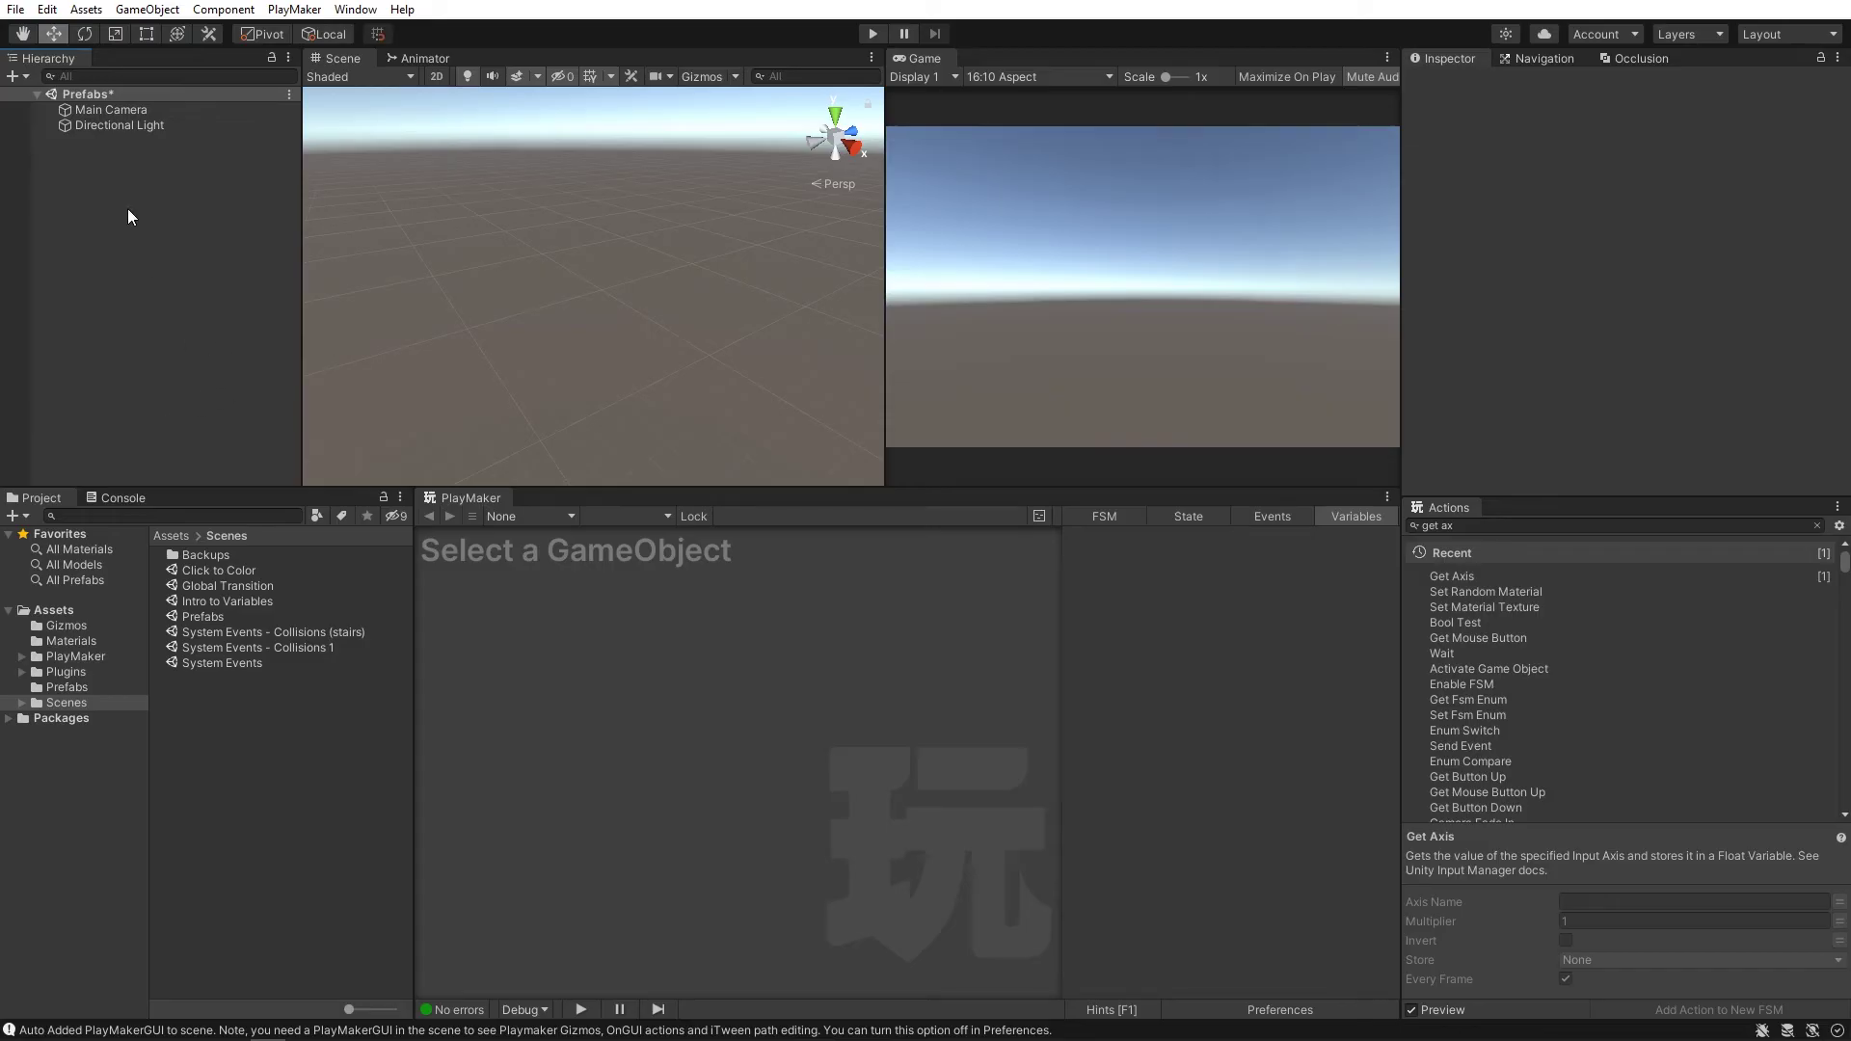
Add a 3D Sphere to the scene, keeping its default name
right_click(127, 208)
mouse_move(189, 461)
left_click(371, 482)
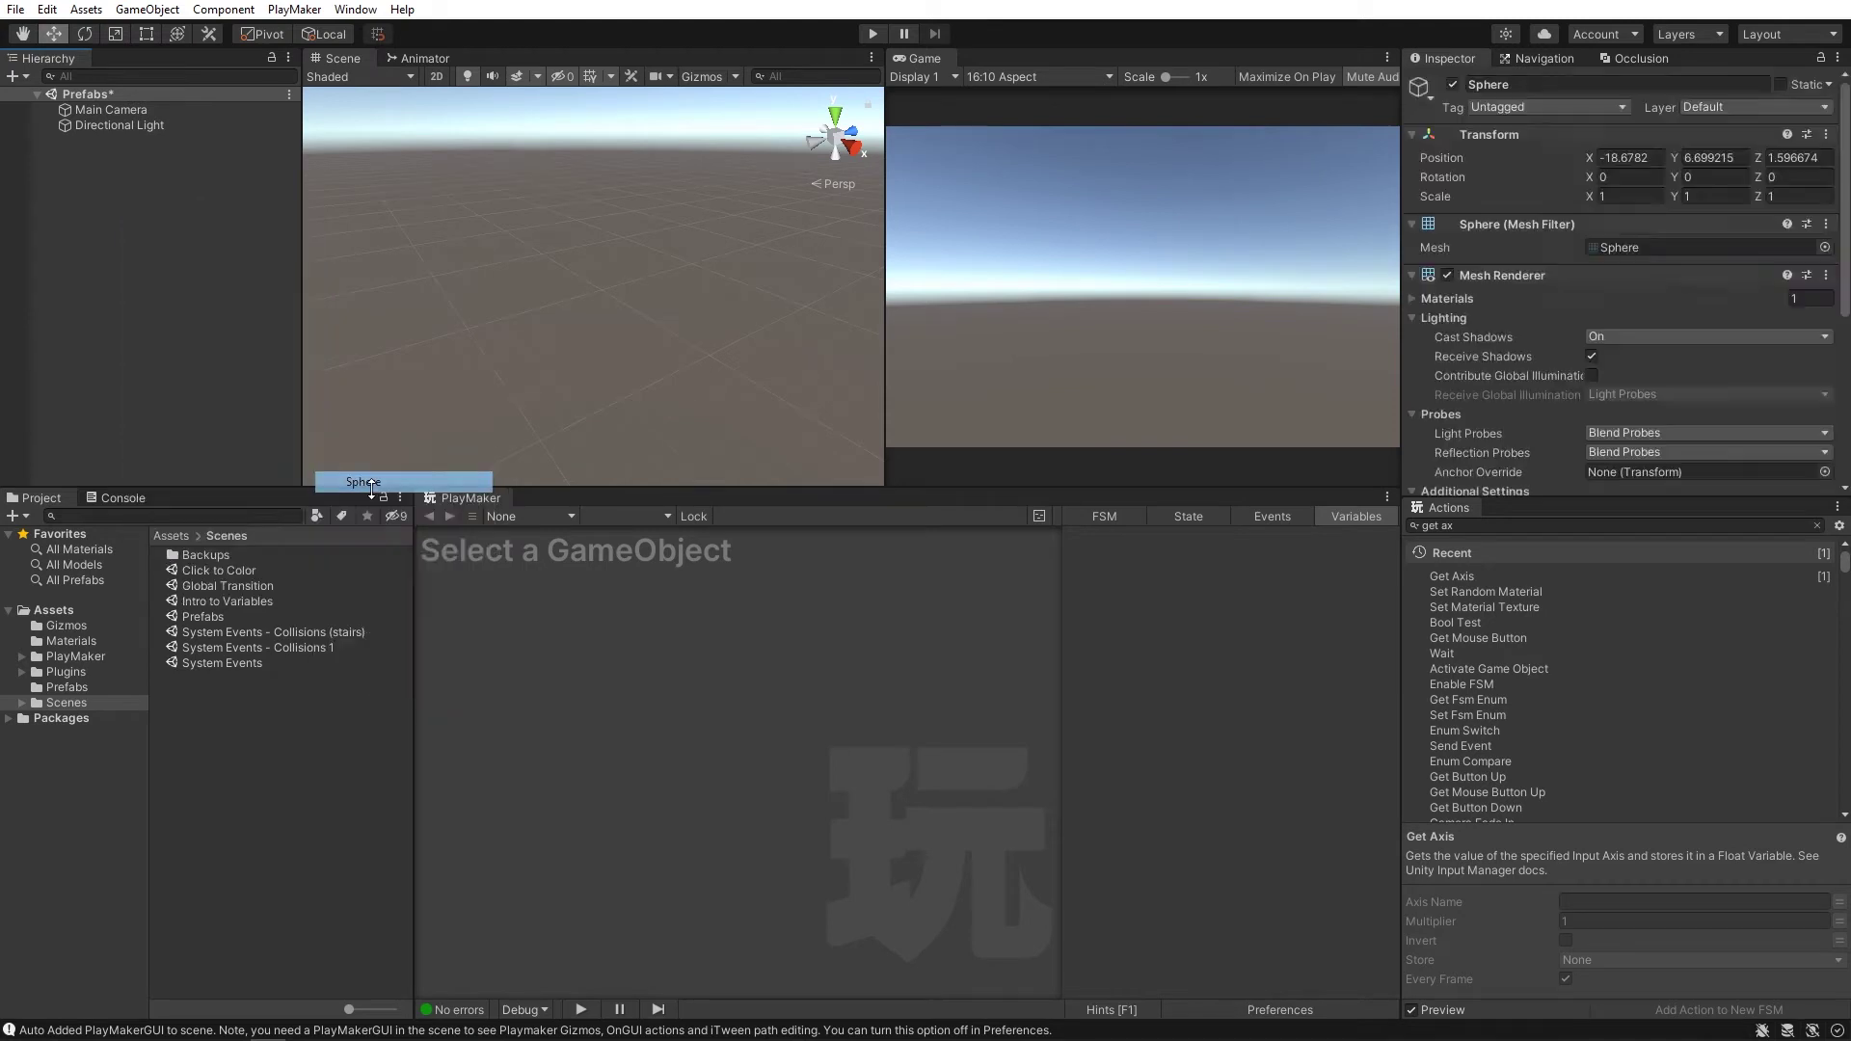
key("Return")
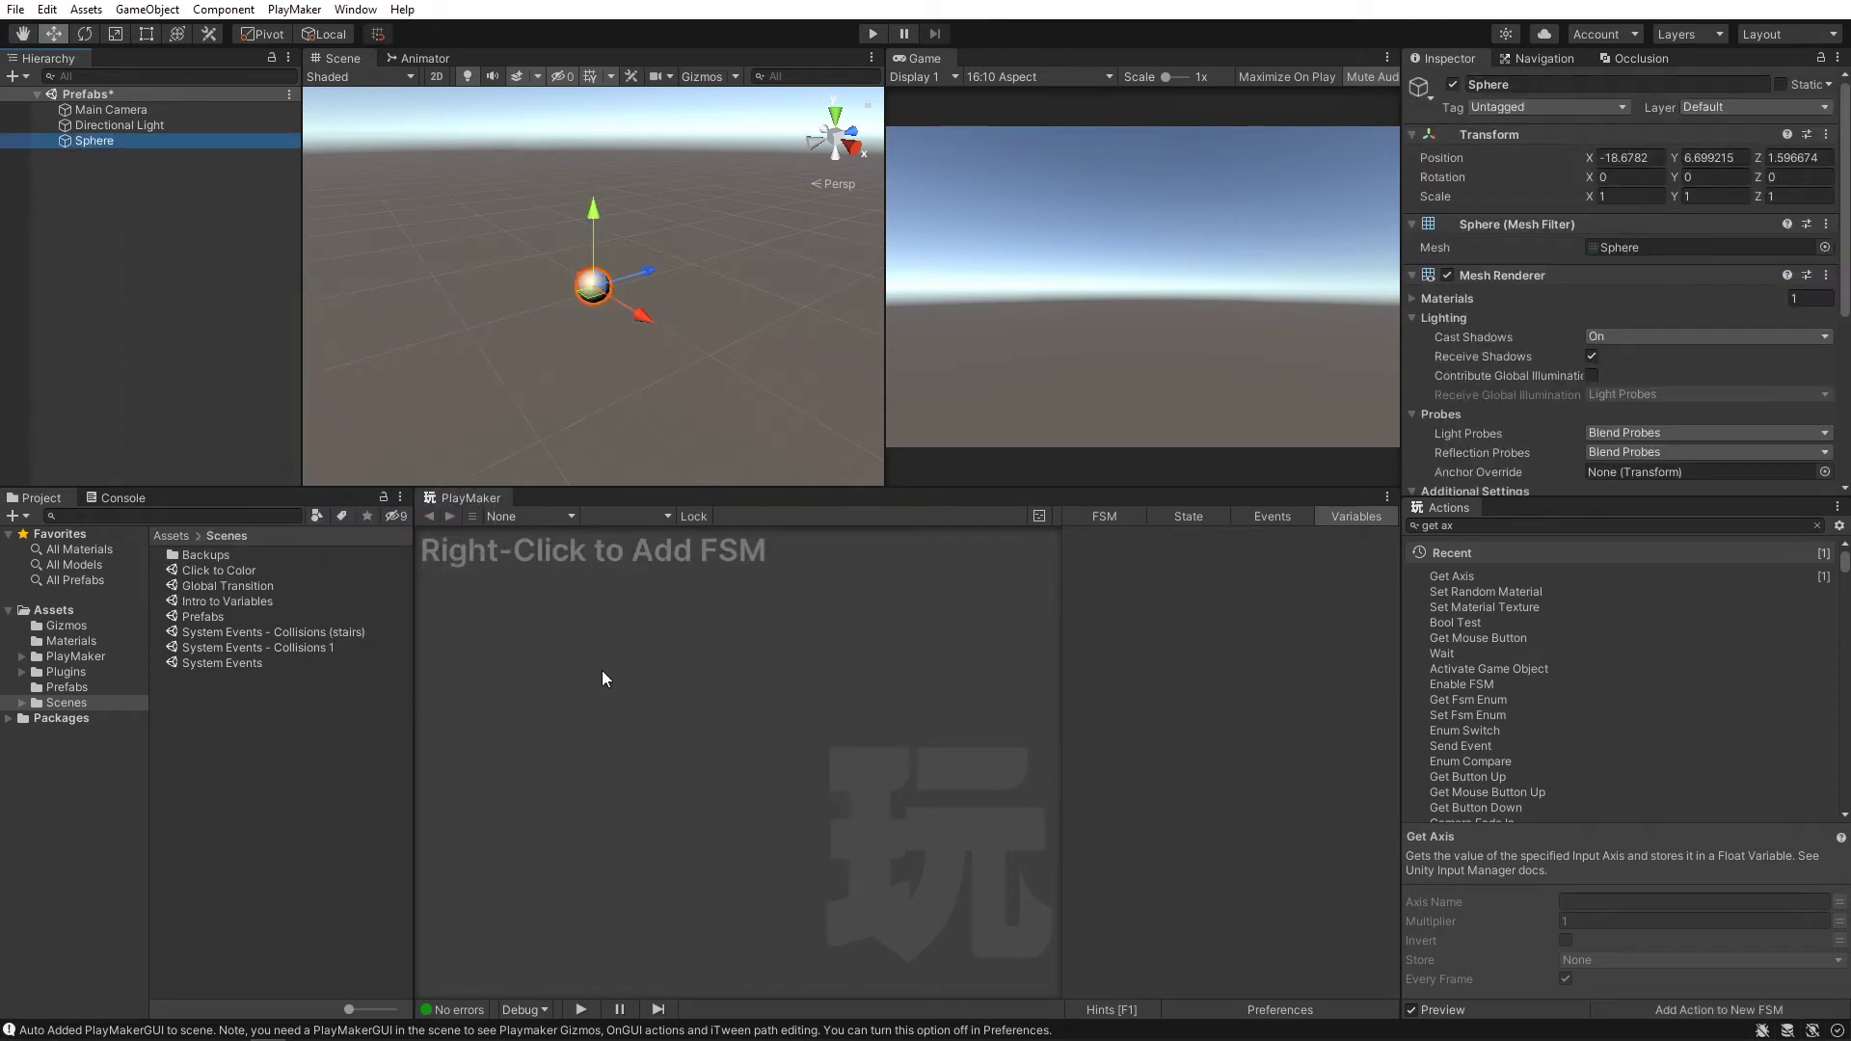
Give the sphere an FSM whose State 1 has Set Material Color set to red
right_click(614, 623)
left_click(638, 628)
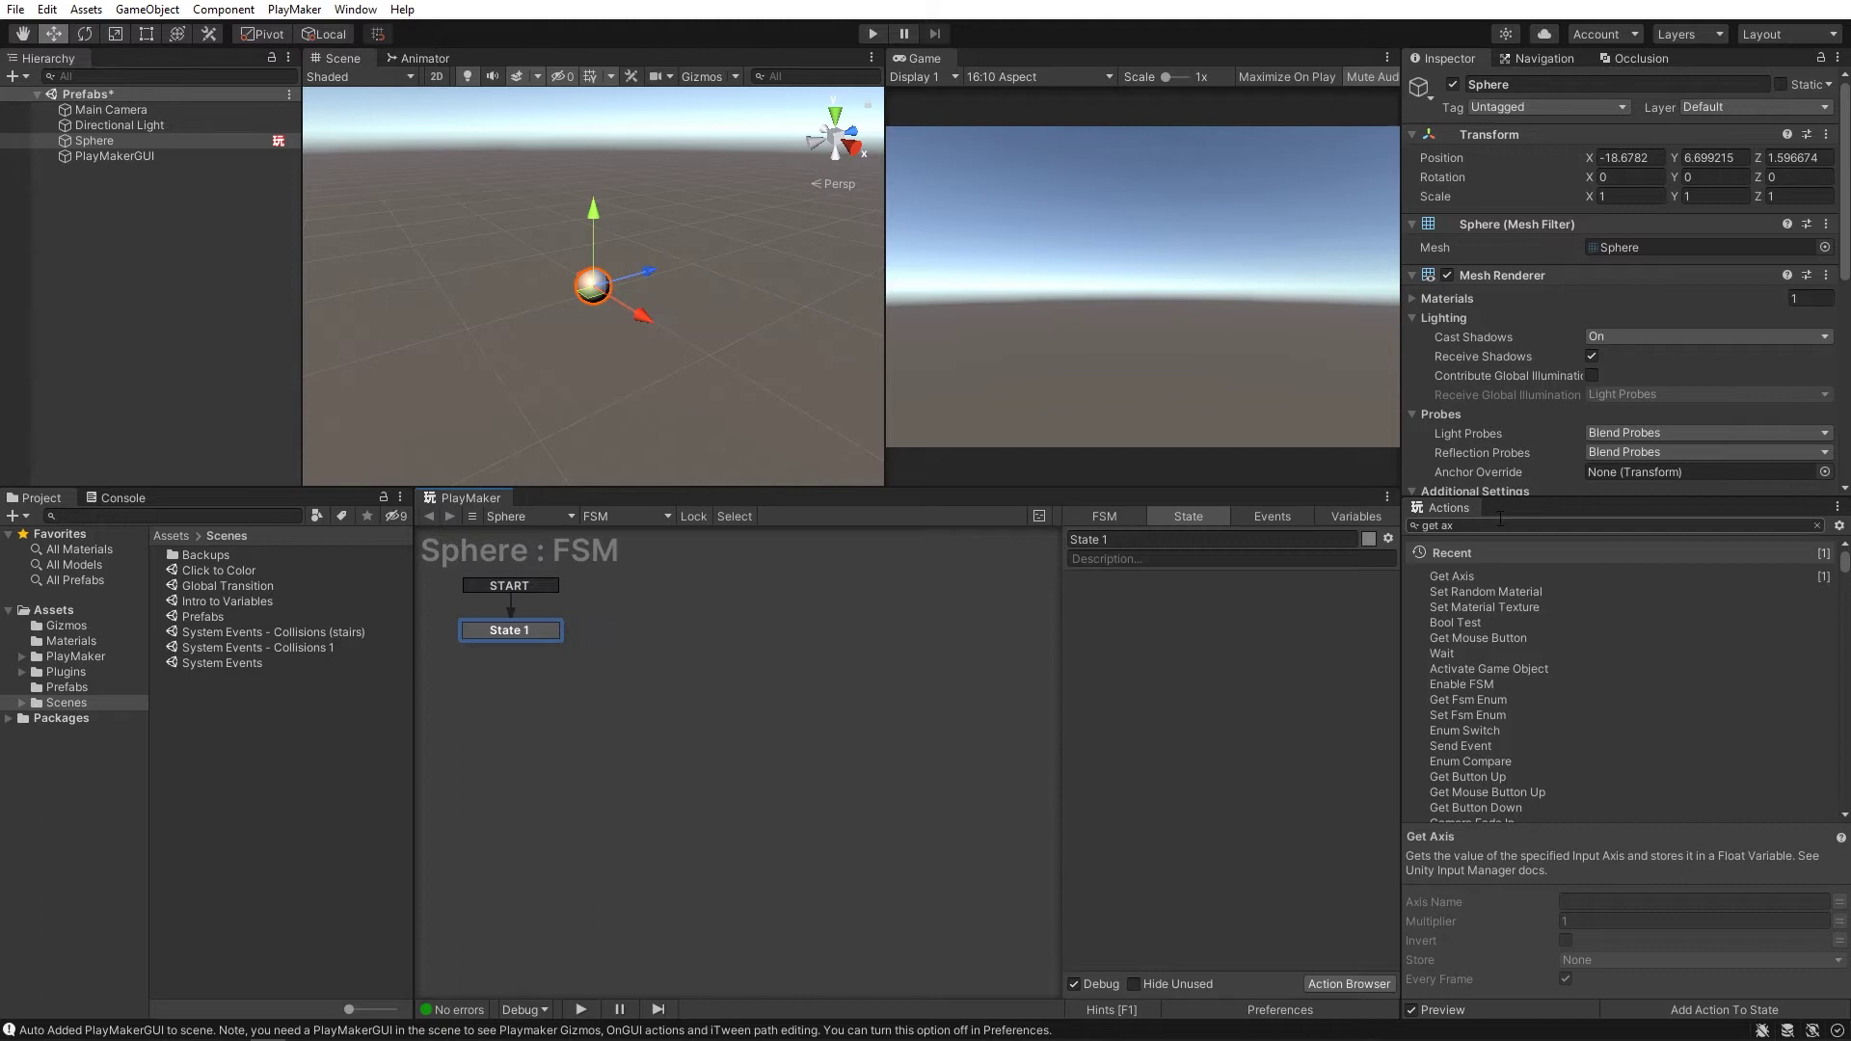
key("ctrl+a")
type("set ma")
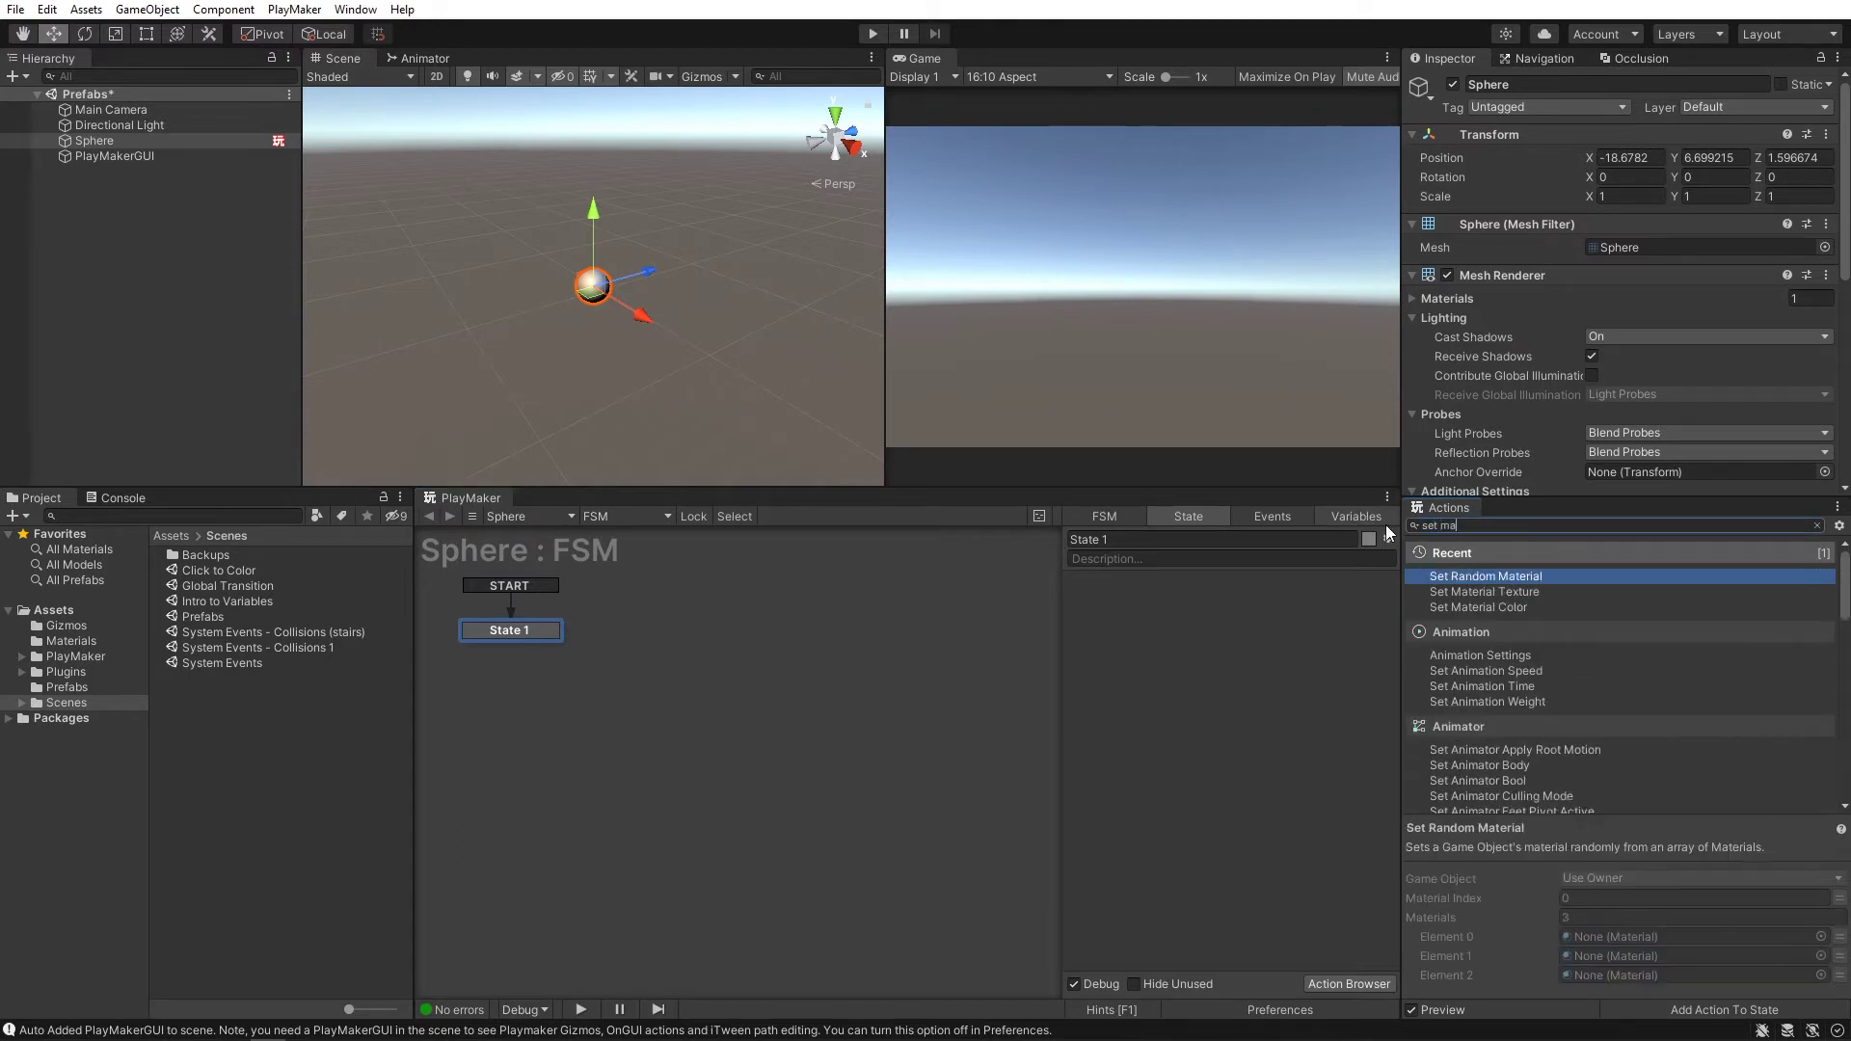
type("terial")
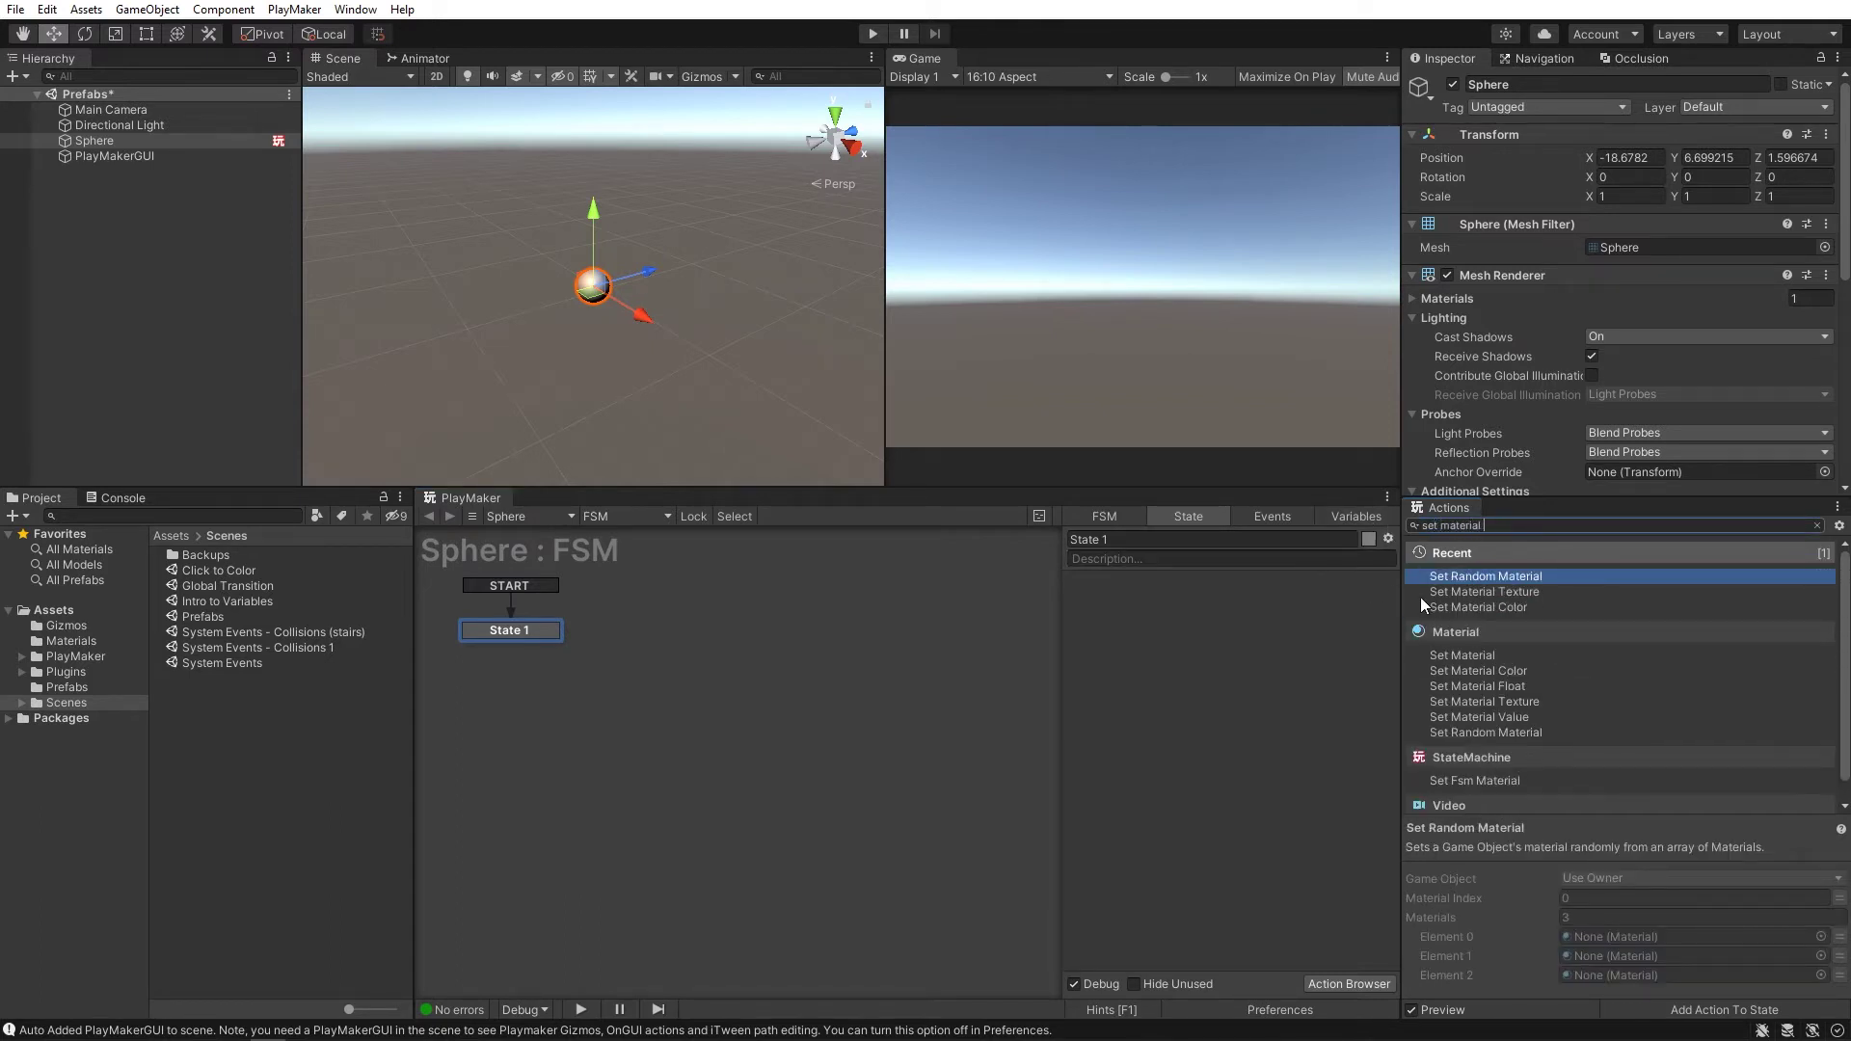
left_click_drag(1479, 610, 1227, 624)
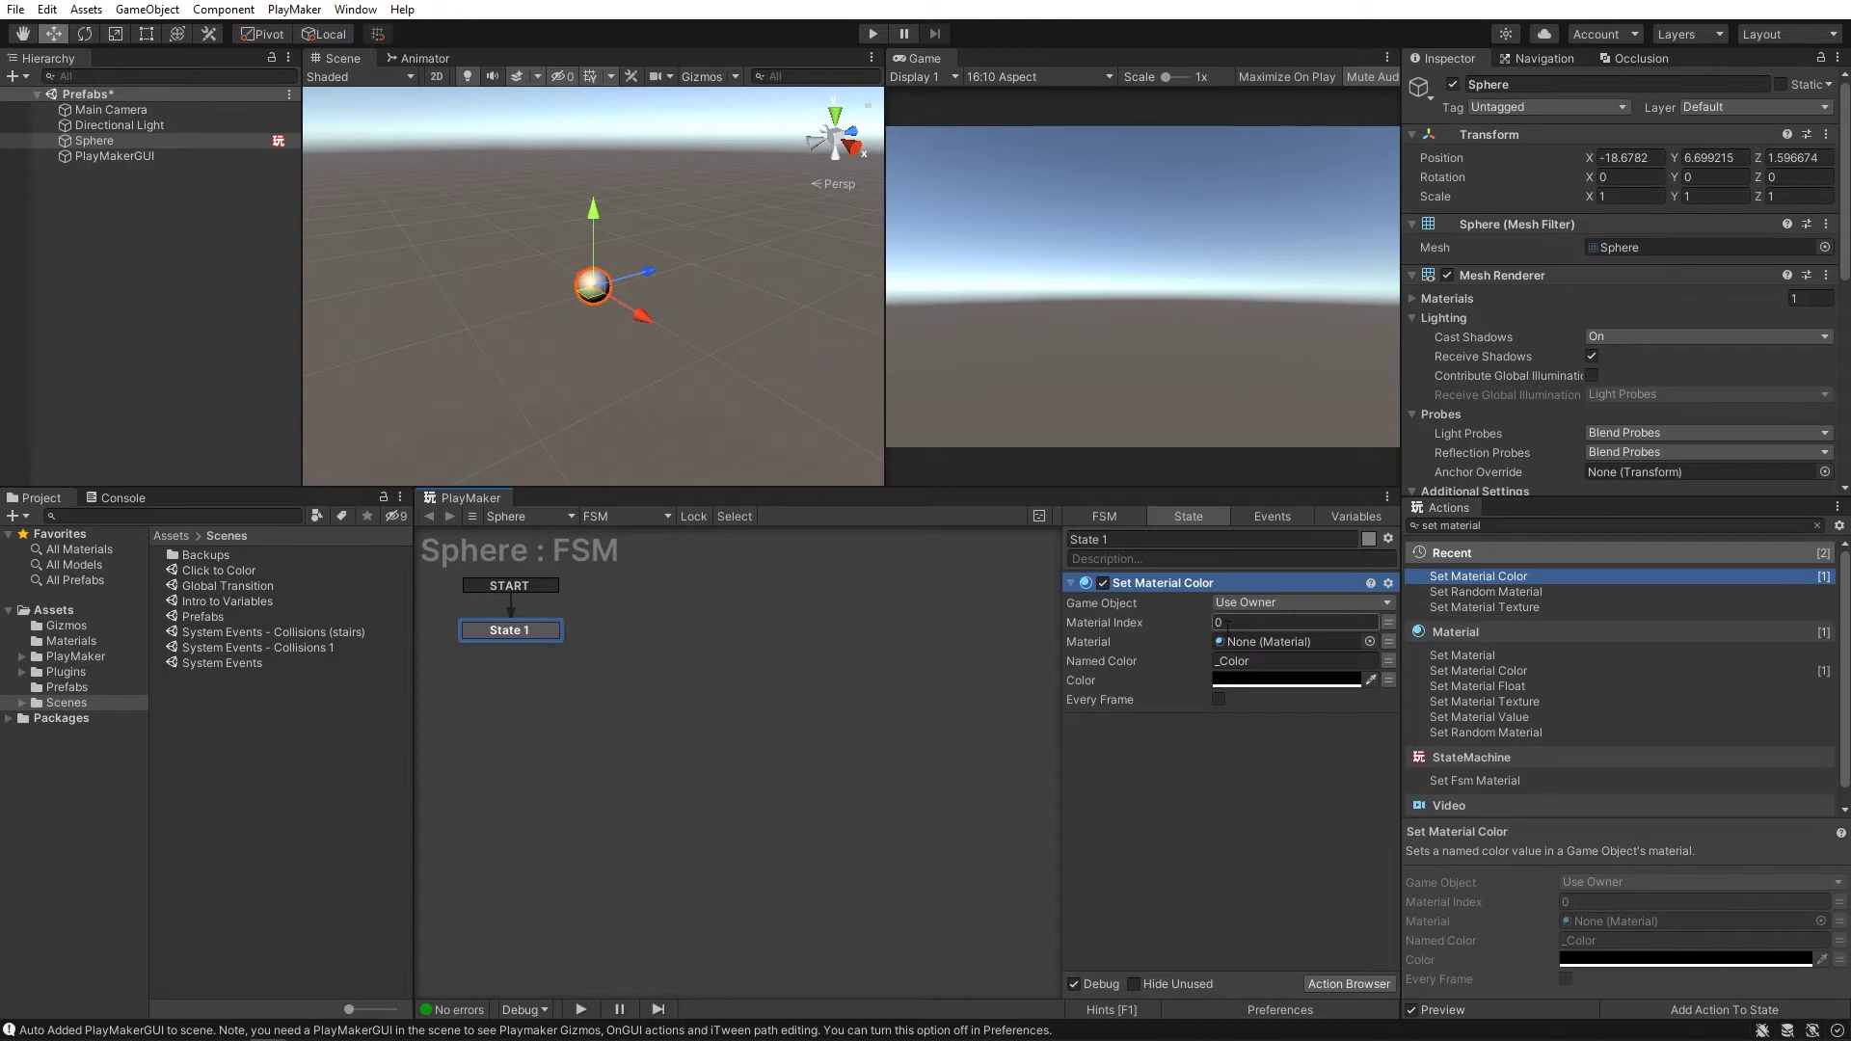
left_click(1282, 680)
left_click_drag(1446, 713, 1472, 690)
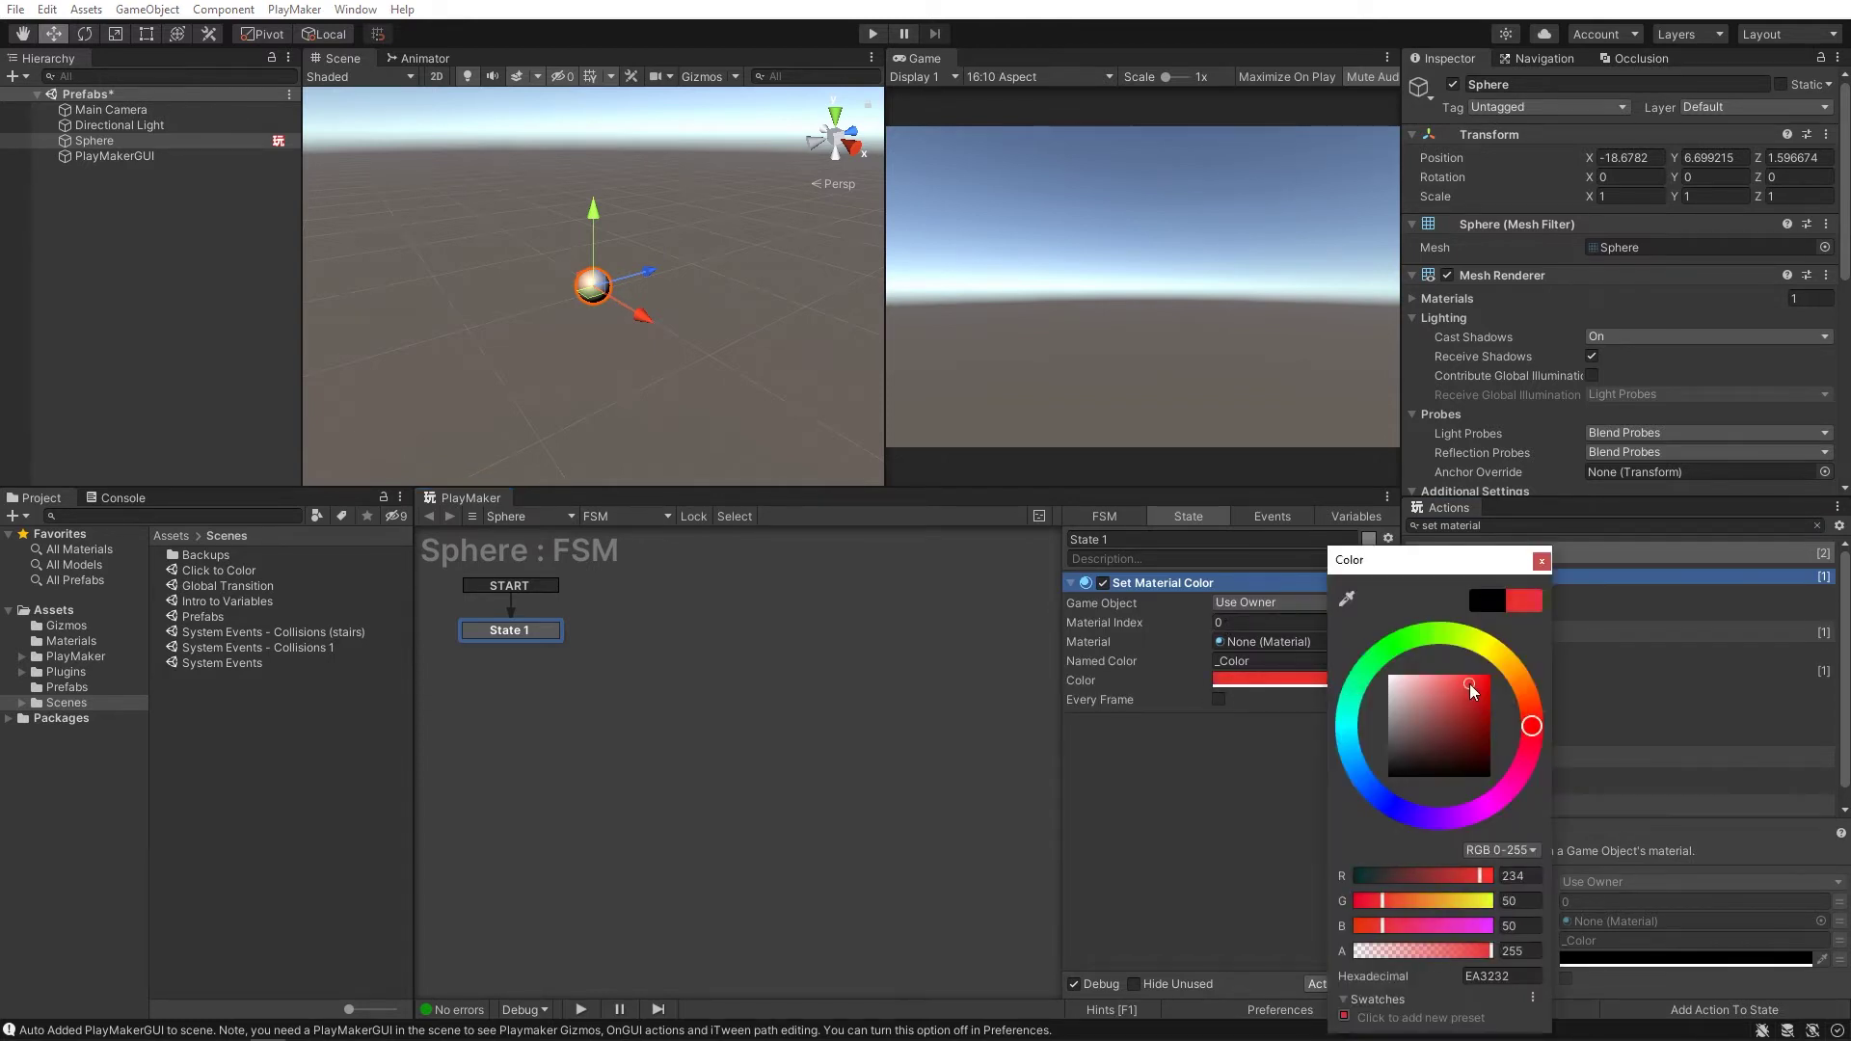
left_click(1205, 815)
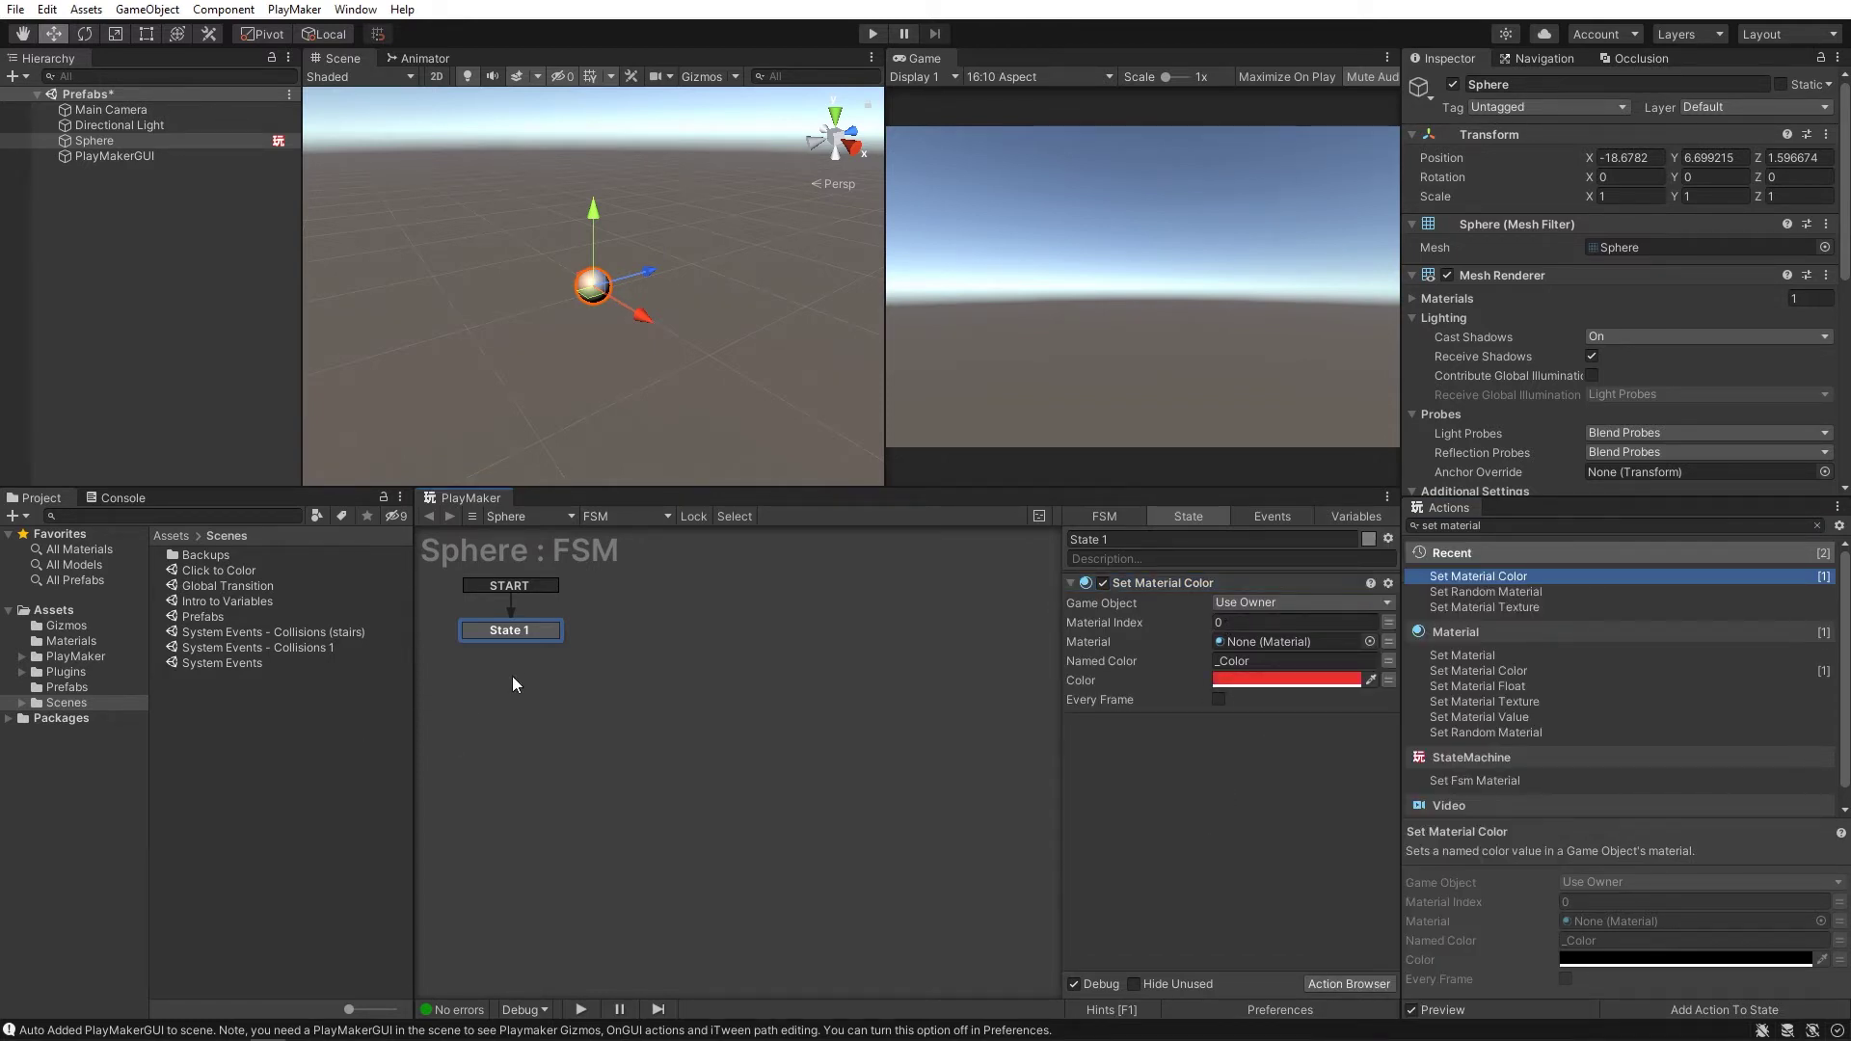
Add a MOUSE DOWN transition from State 1 leading to a new State 2
right_click(499, 634)
mouse_move(603, 646)
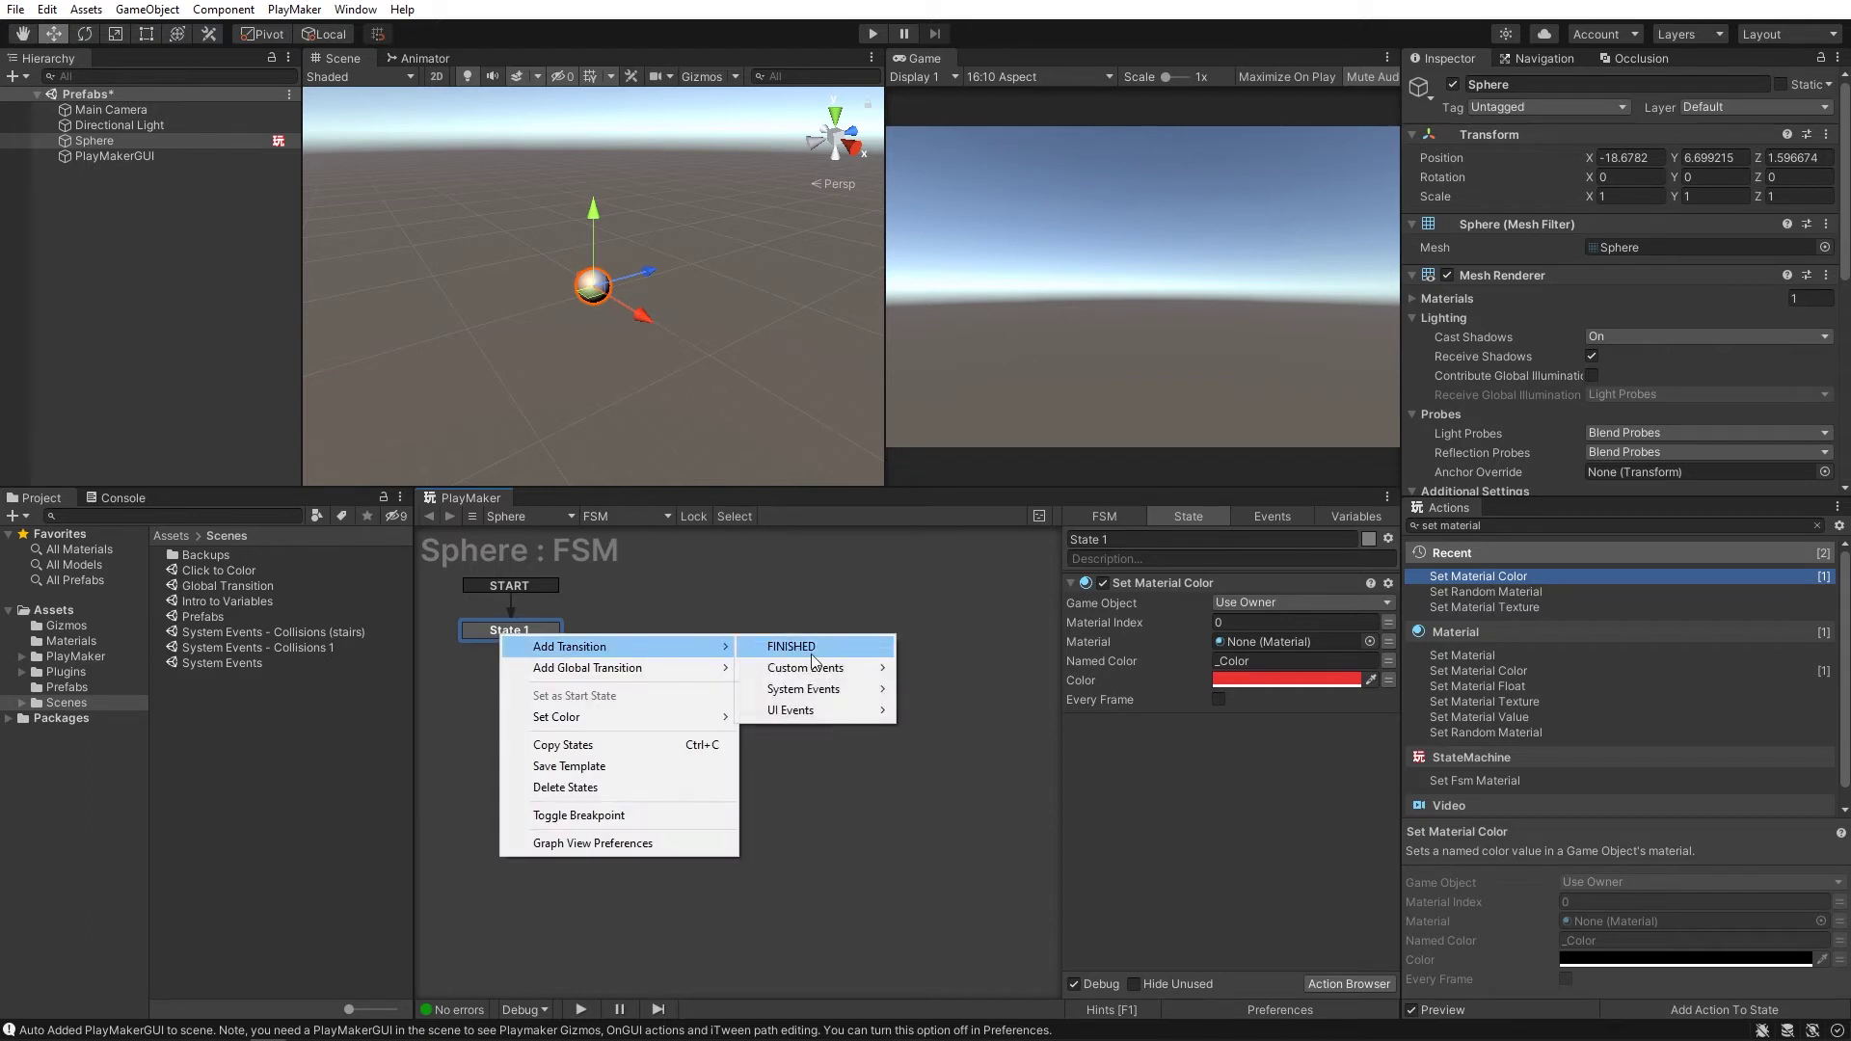
mouse_move(840, 690)
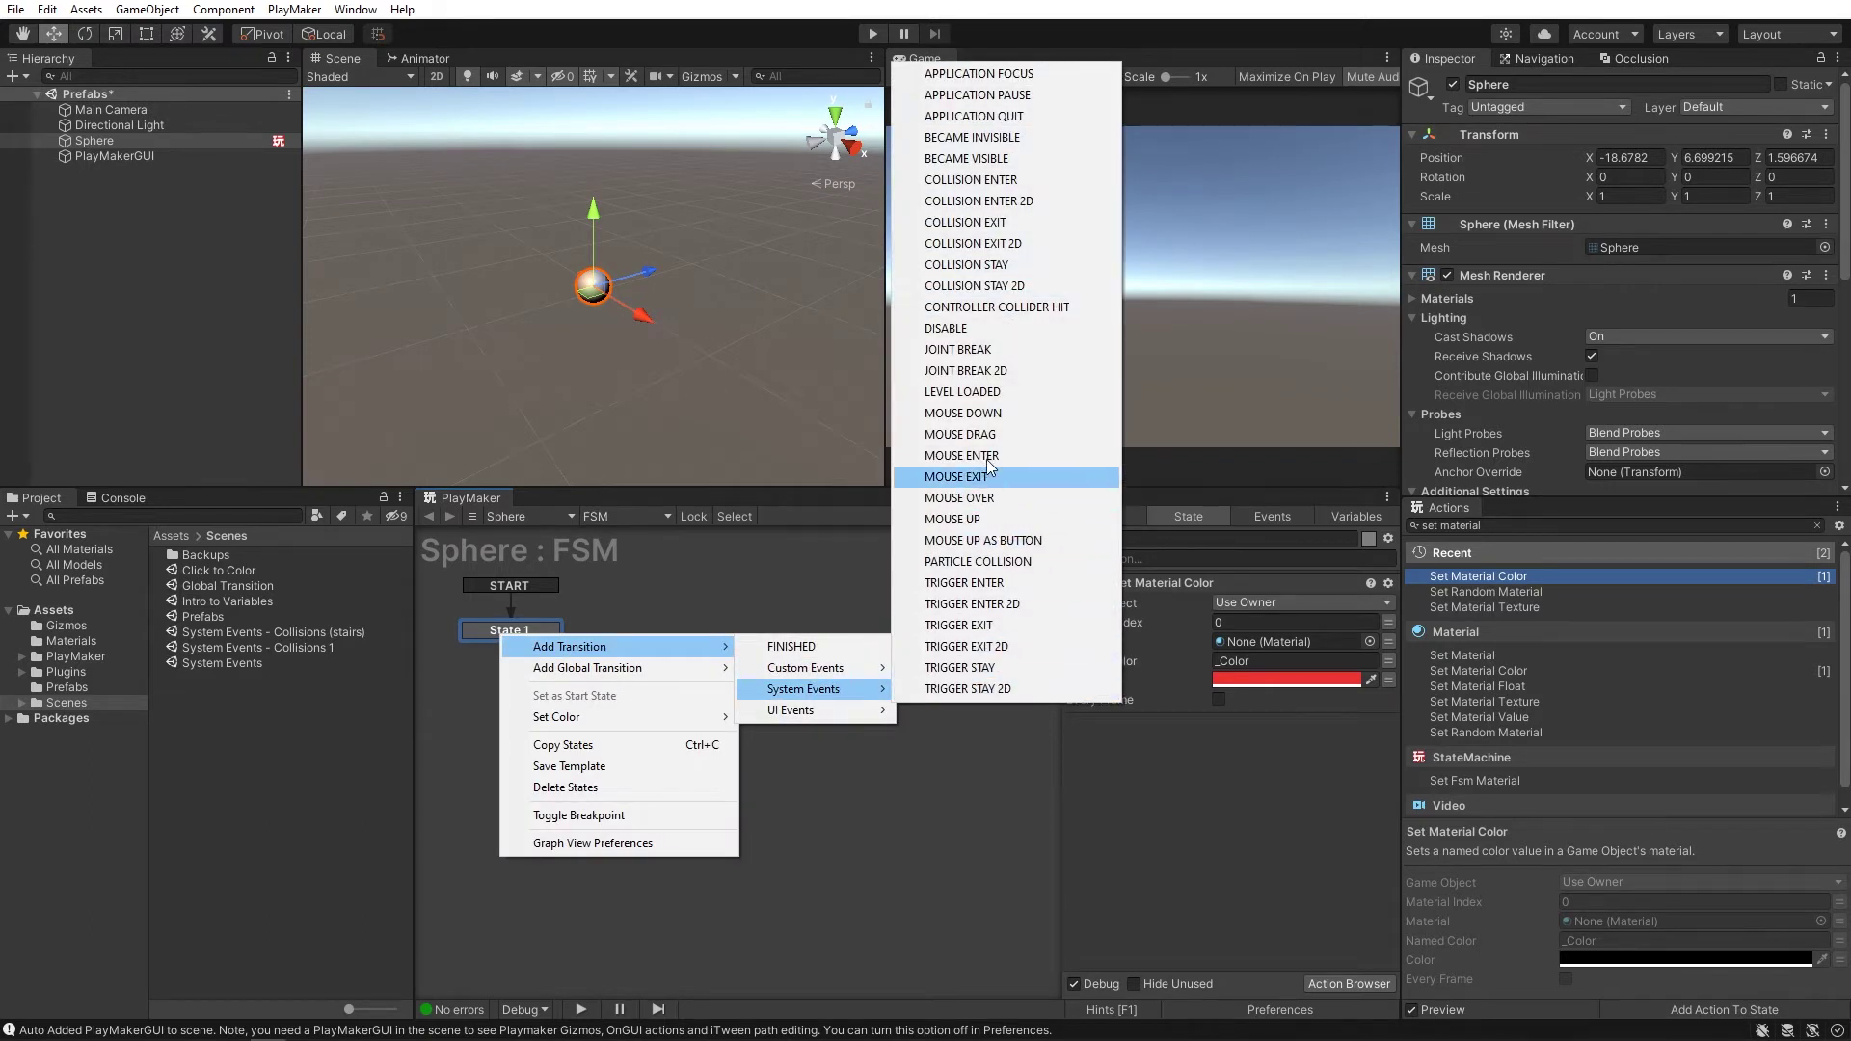
left_click(972, 414)
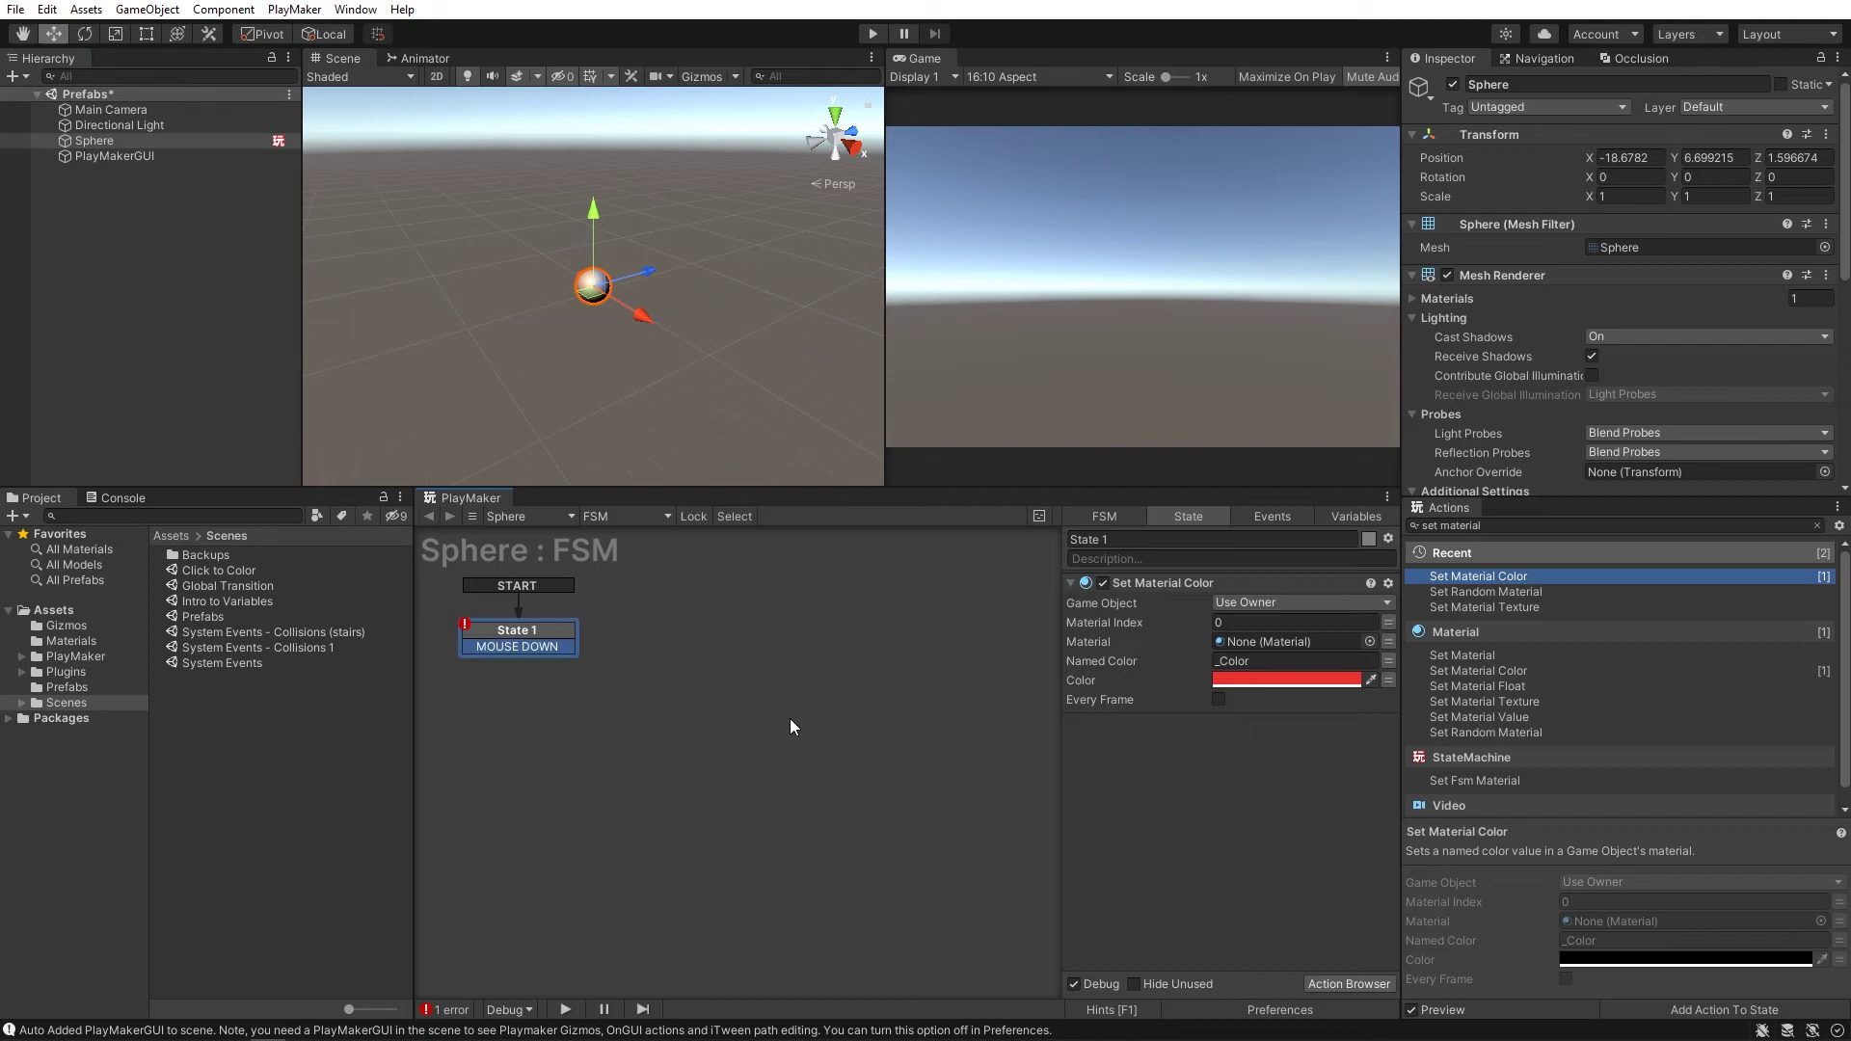
left_click_drag(576, 646, 715, 623)
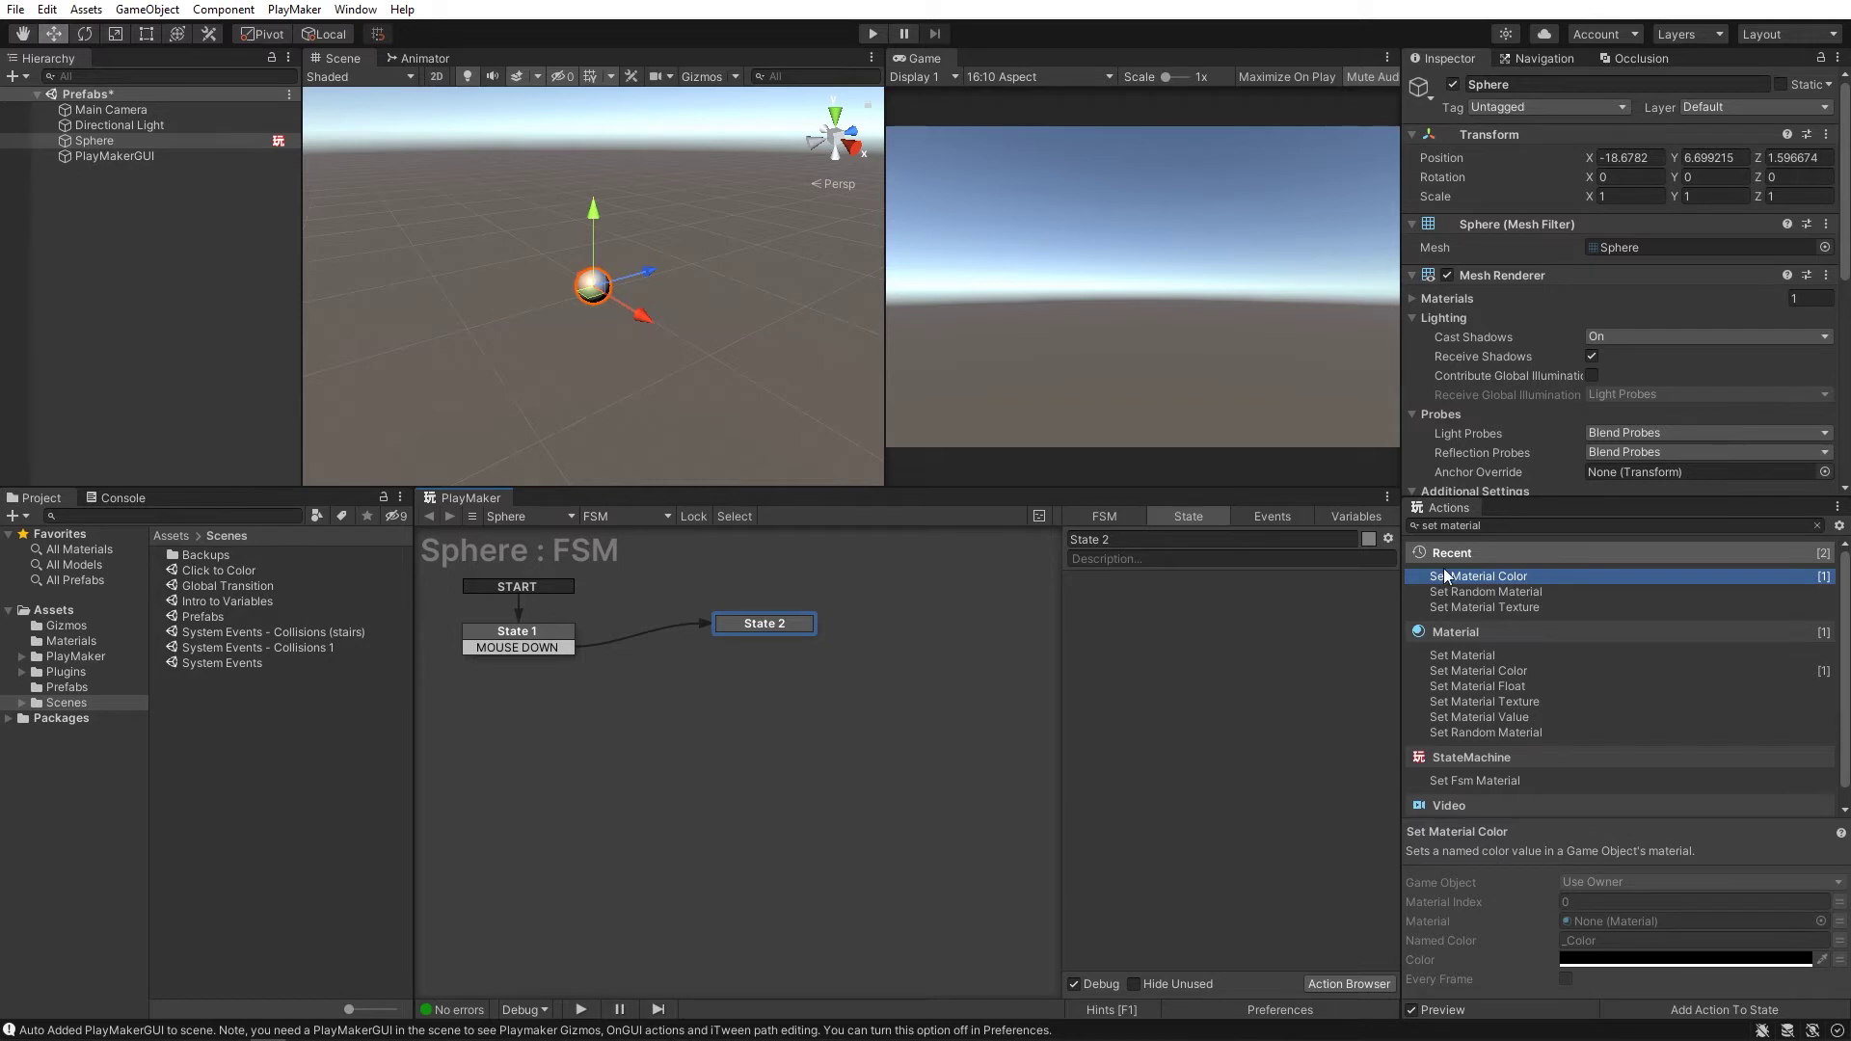
Set State 2's material colour to cyan and add a MOUSE DOWN transition back to State 1
left_click_drag(1465, 576, 1203, 692)
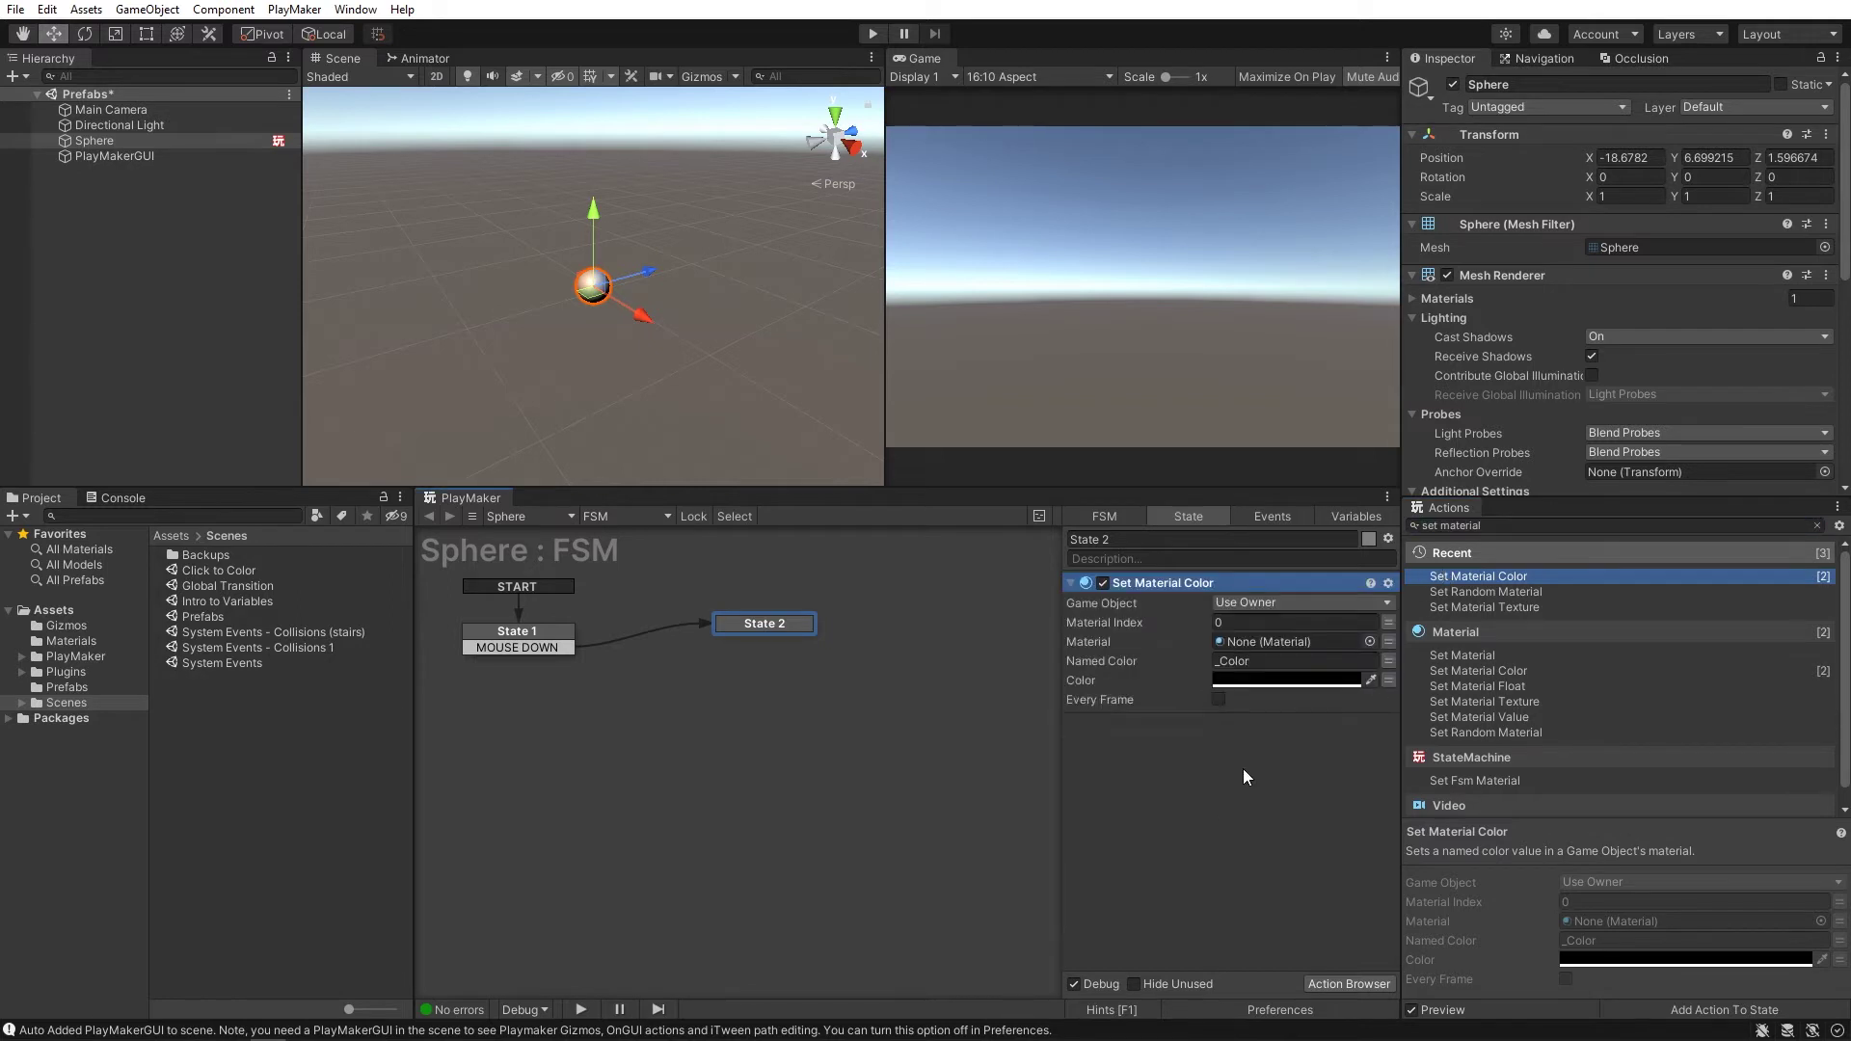
left_click(1297, 681)
left_click(1315, 750)
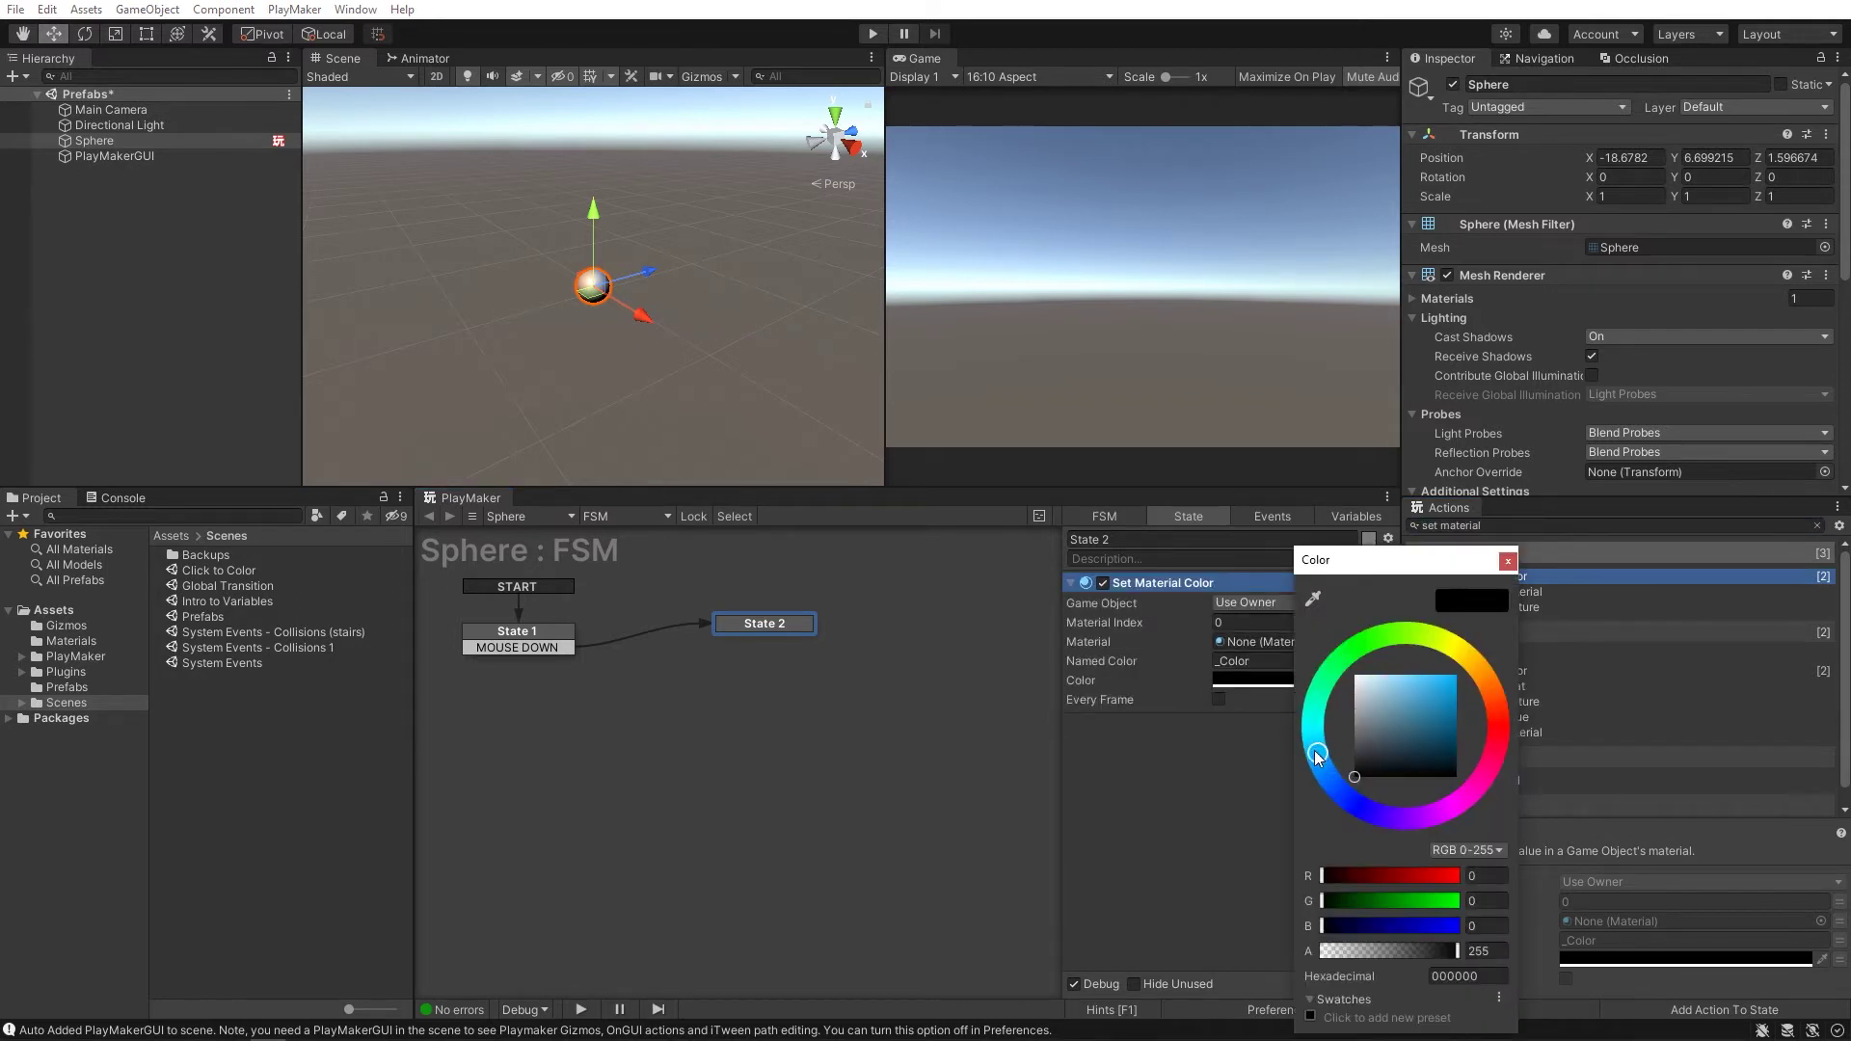
left_click_drag(1446, 686, 1451, 694)
left_click(1212, 760)
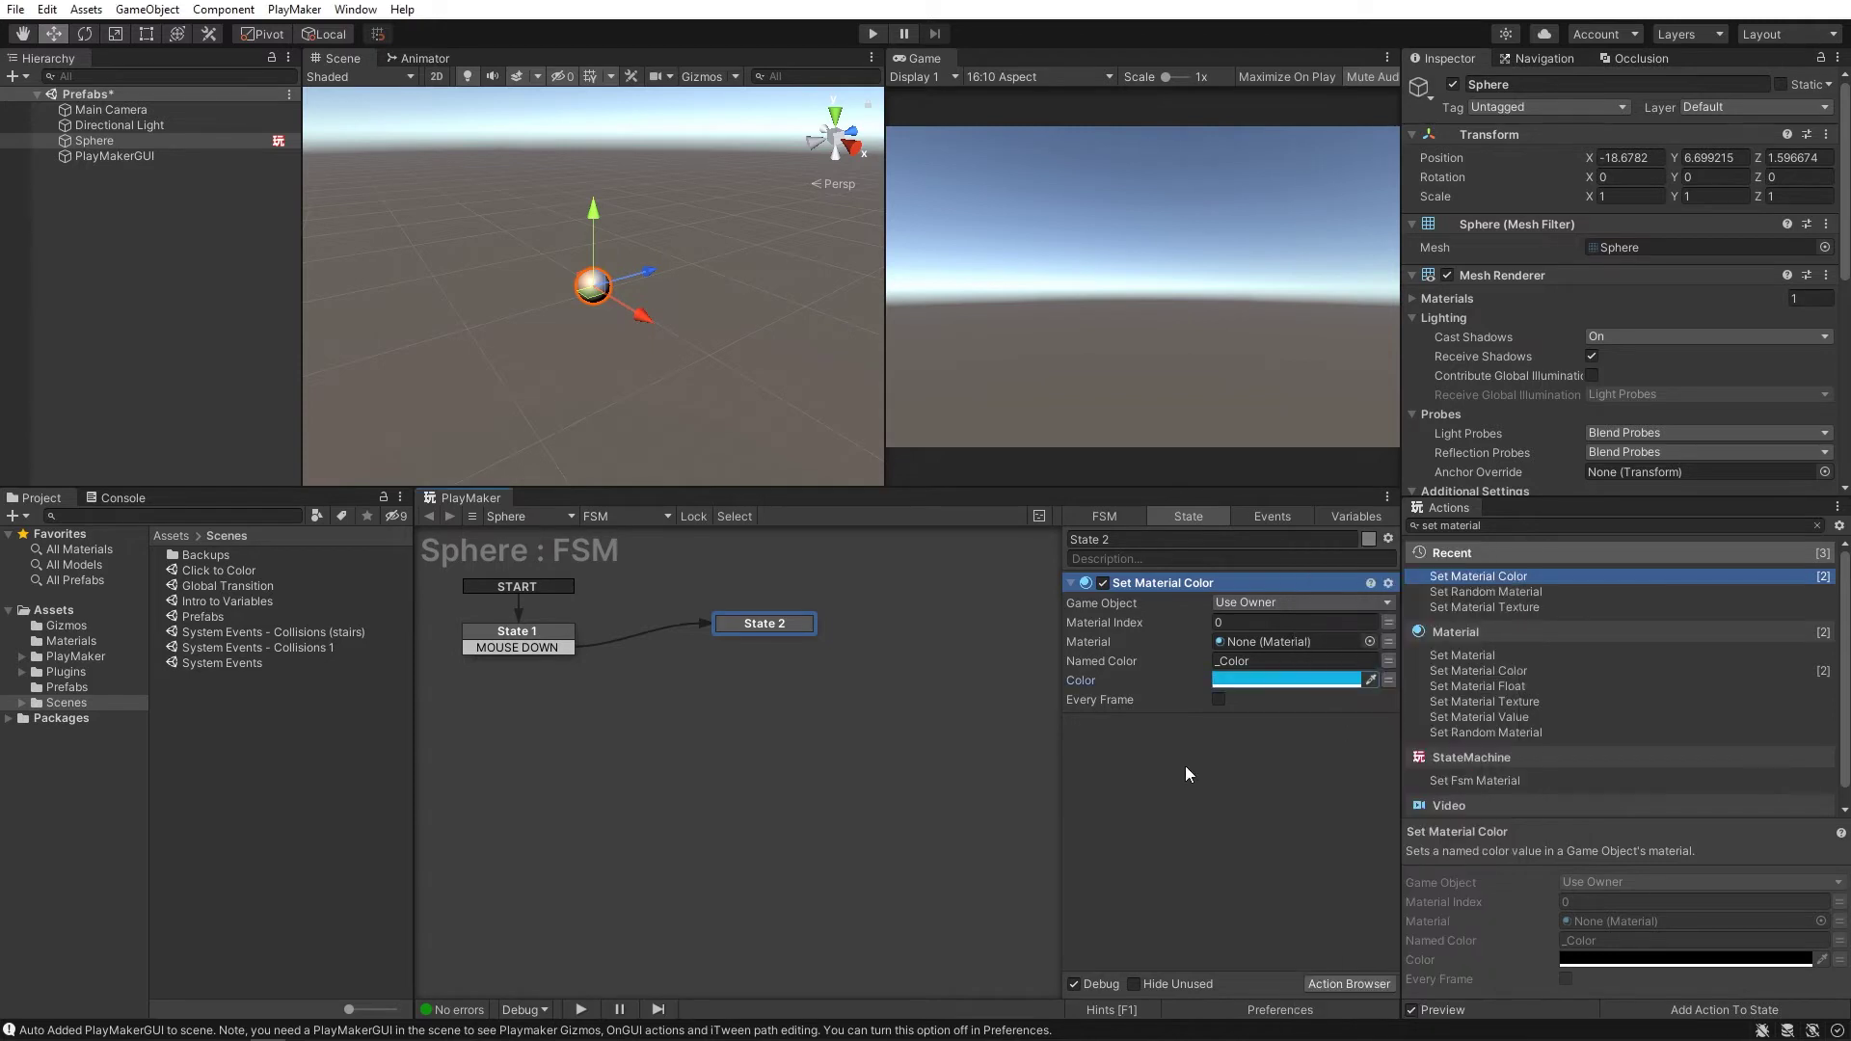
right_click(761, 627)
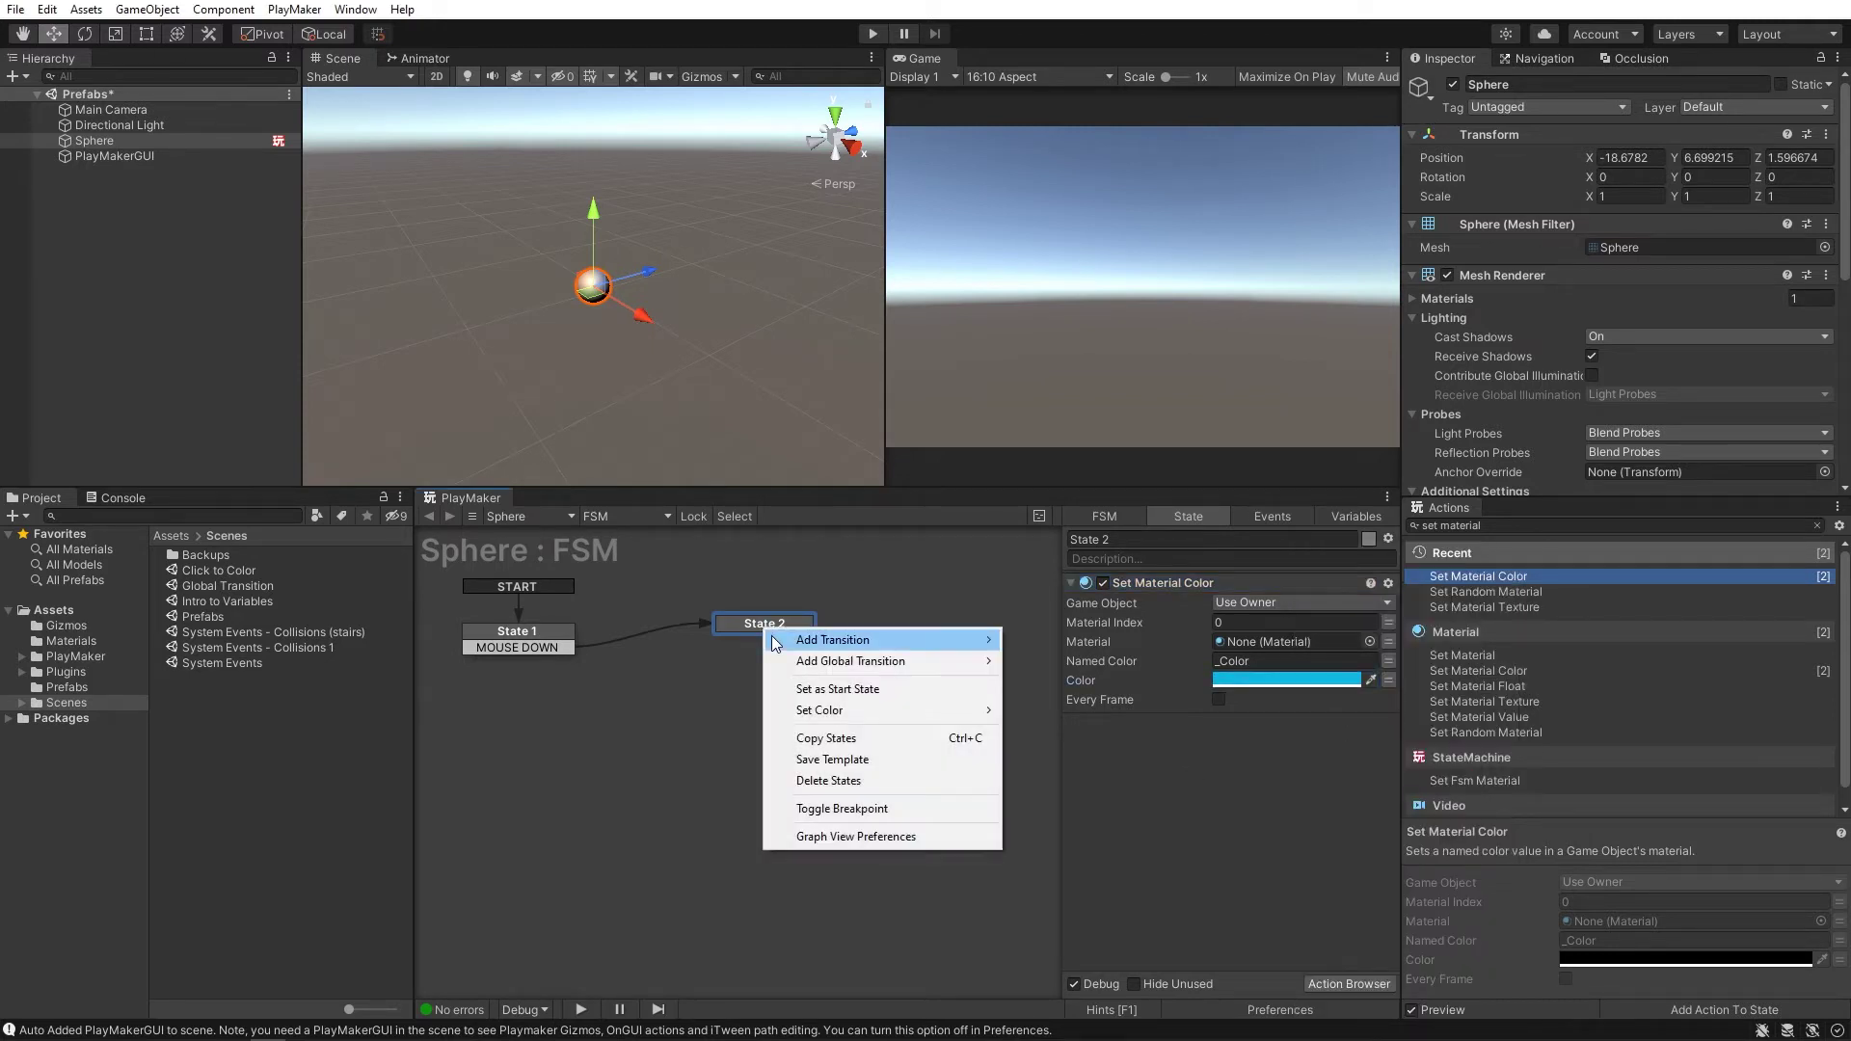
mouse_move(784, 644)
left_click(1046, 641)
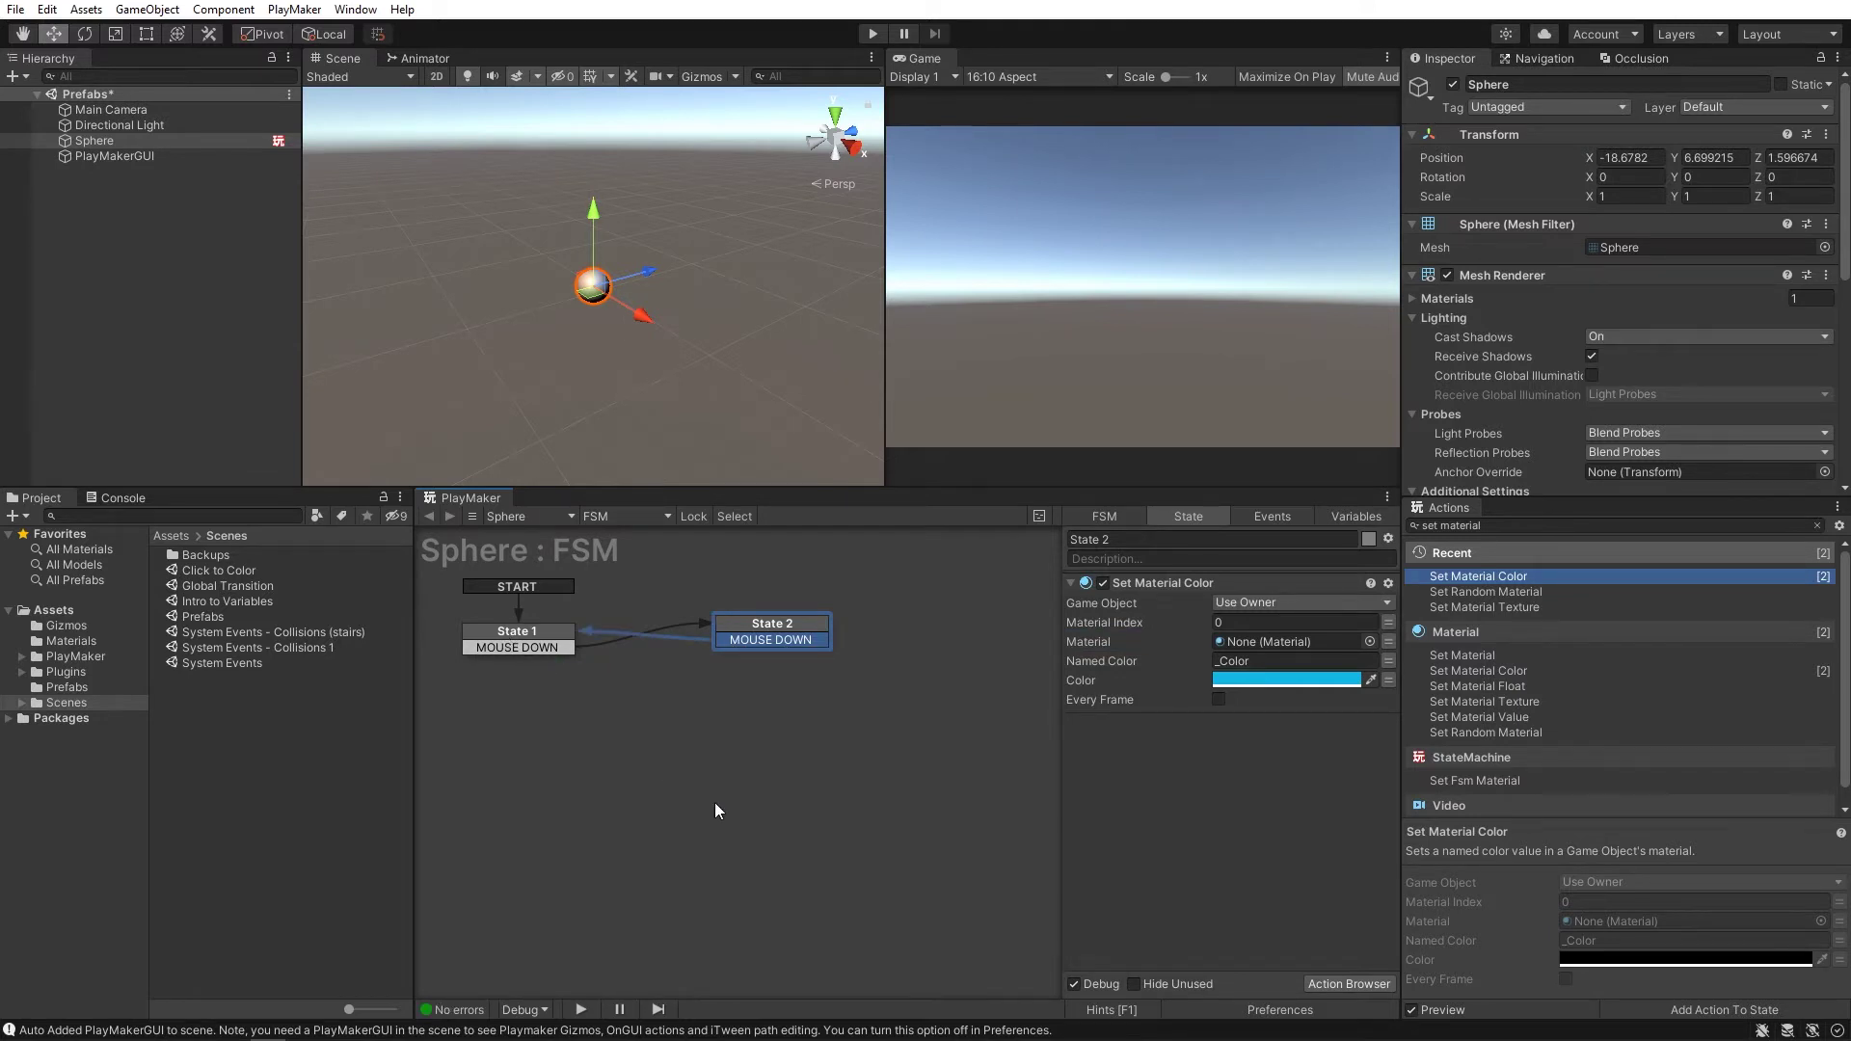
Add a Cube beneath the sphere and parent it under Sphere in the Hierarchy
left_click(196, 349)
right_click(145, 231)
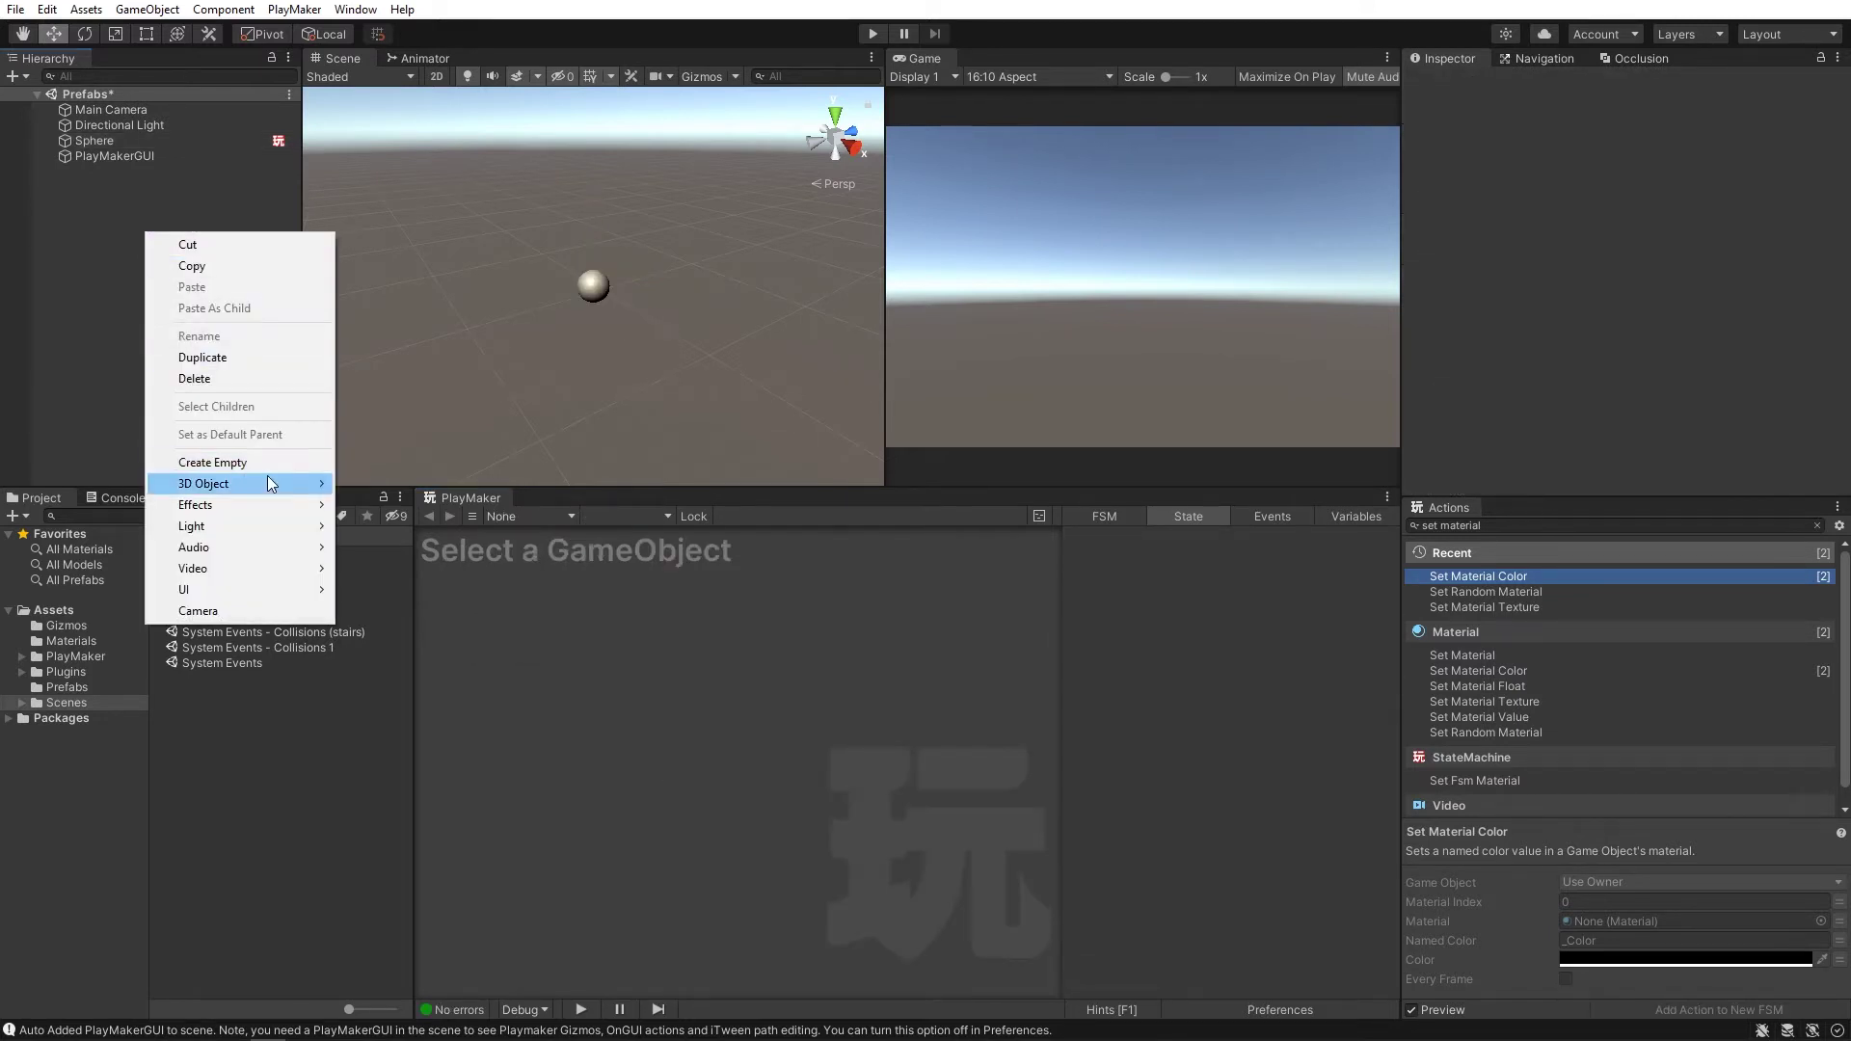
mouse_move(270, 486)
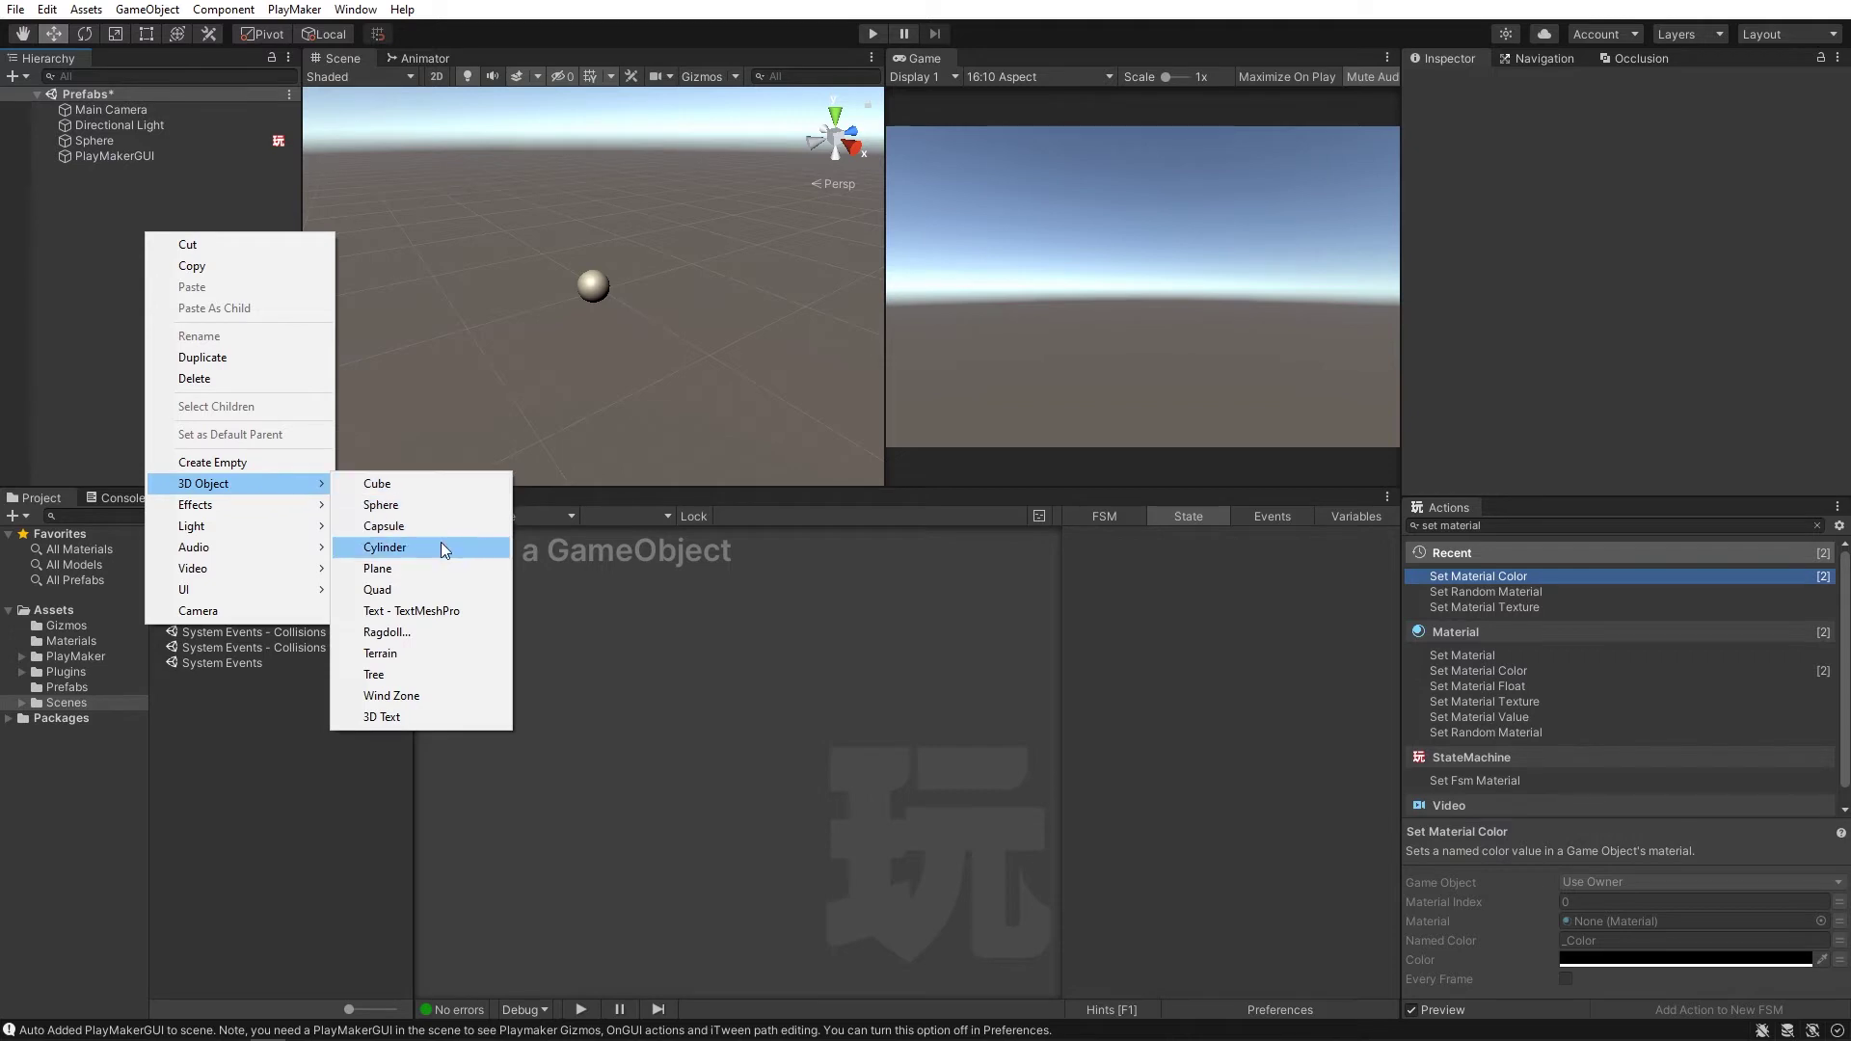
left_click(401, 482)
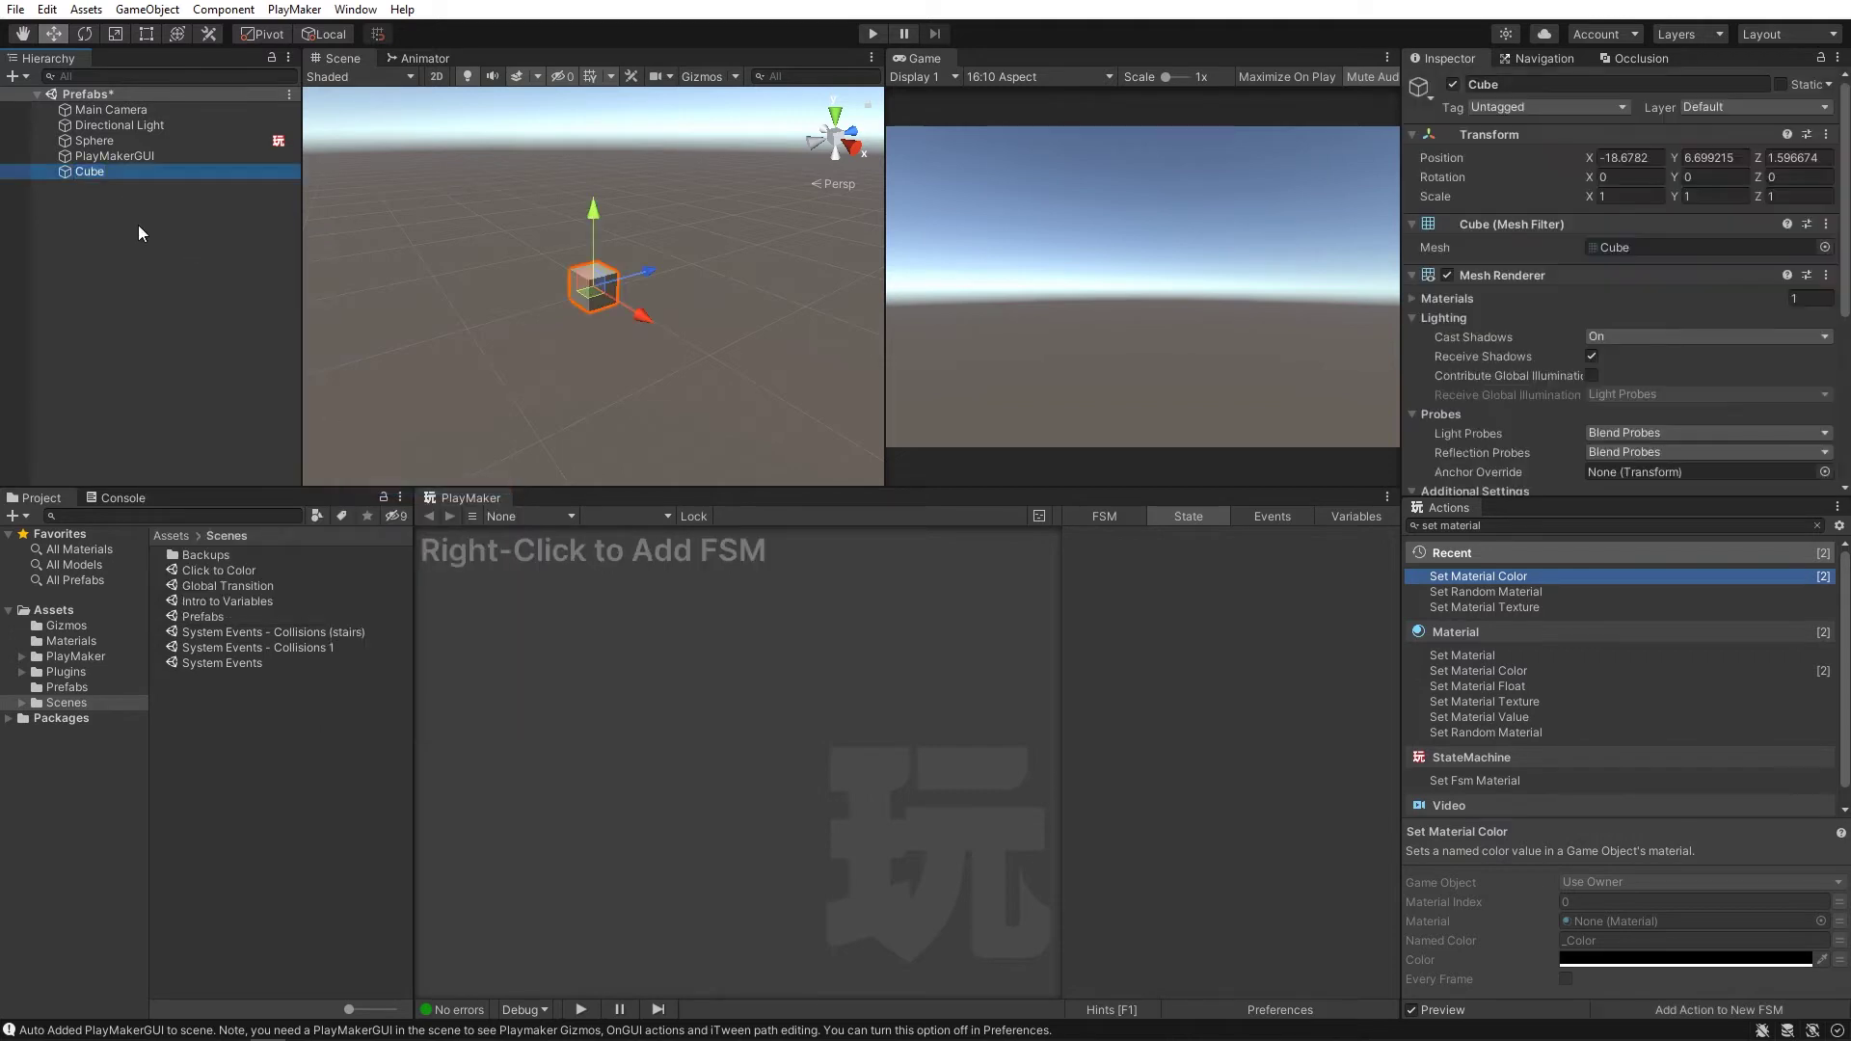
left_click_drag(594, 213, 596, 245)
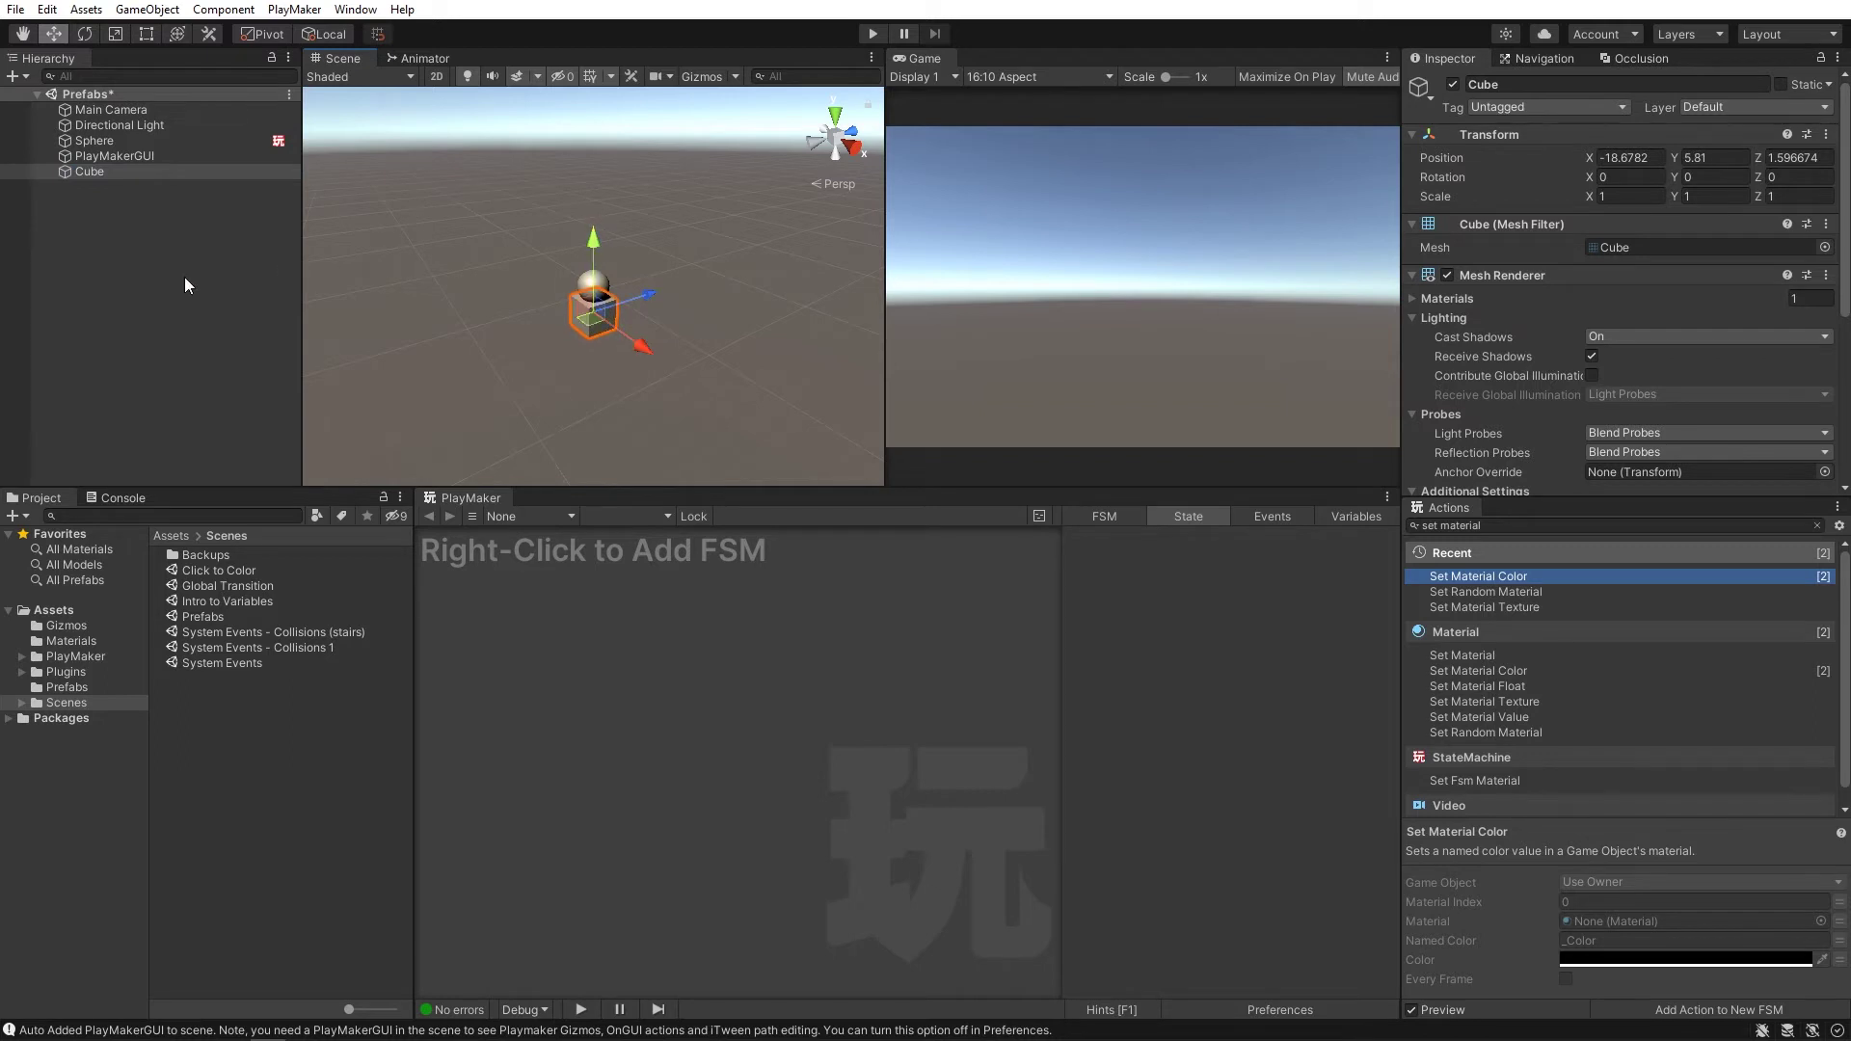
left_click_drag(87, 170, 95, 141)
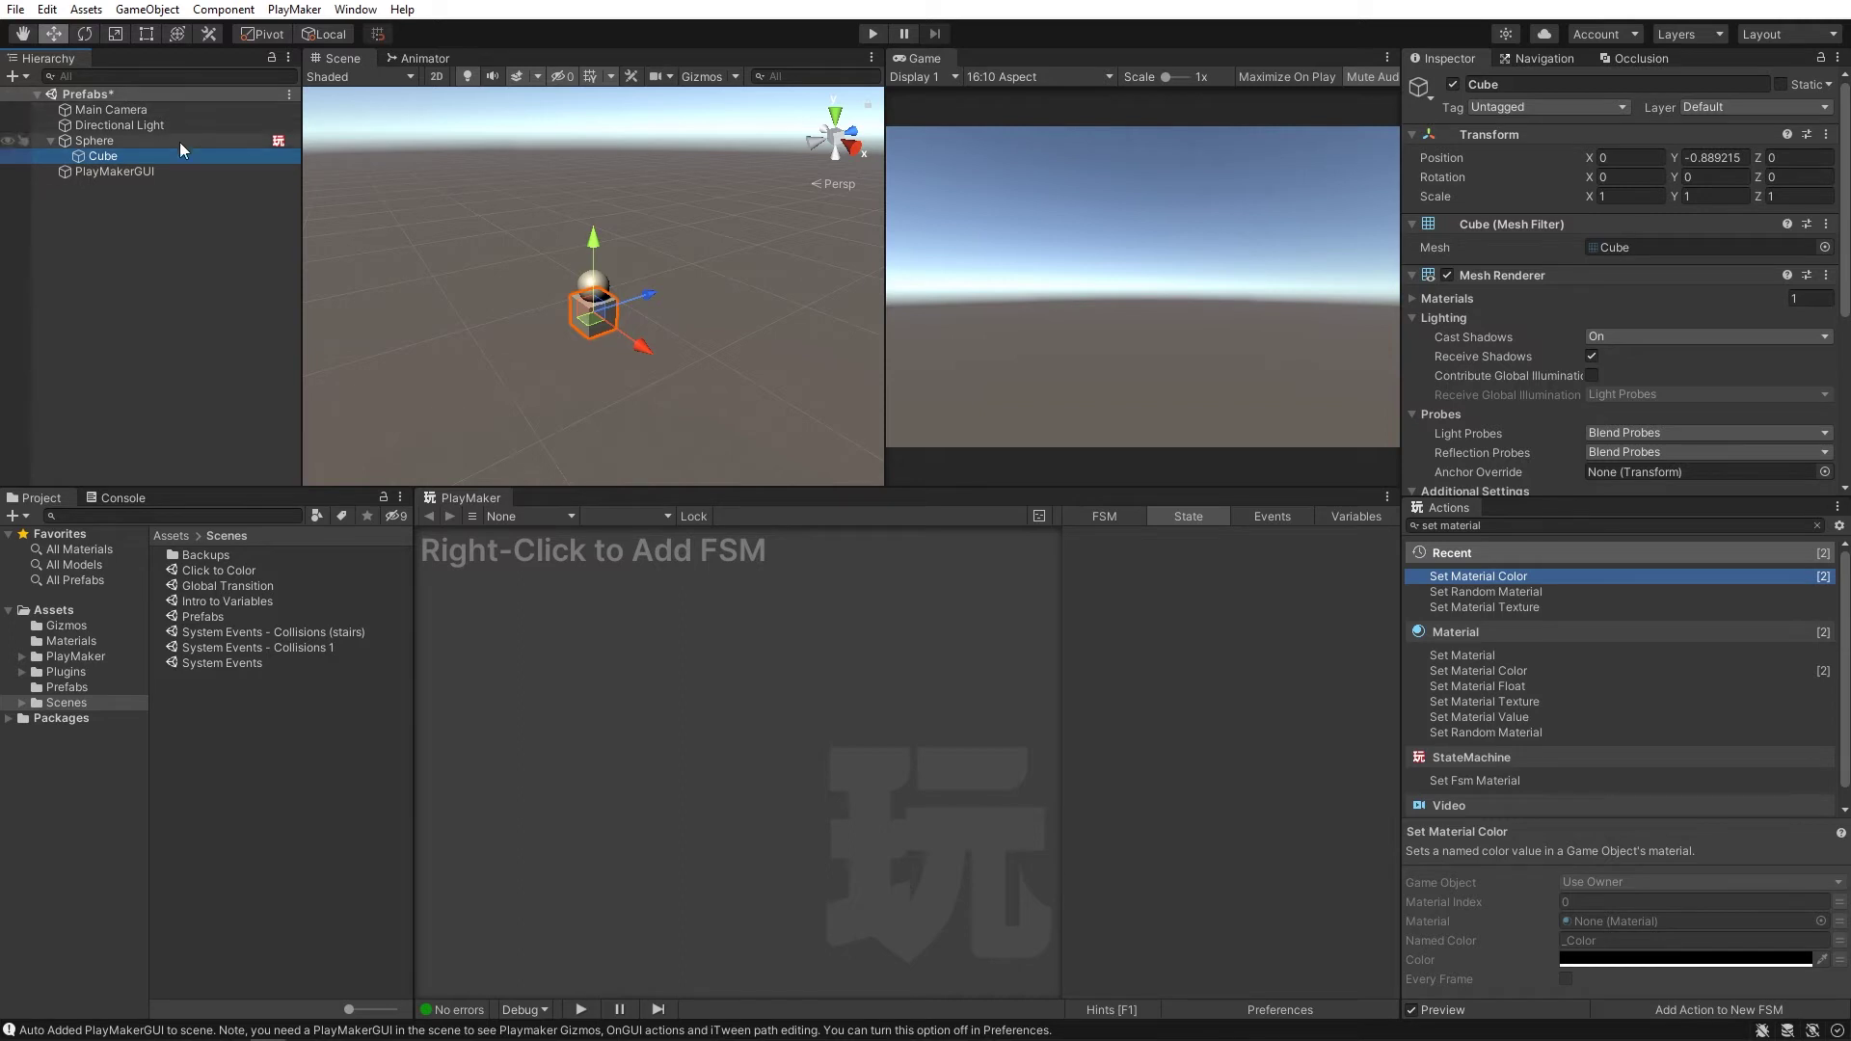
left_click(82, 143)
Rename Sphere to lilCutie and drag it into the Prefabs folder as a prefab
left_click(81, 143)
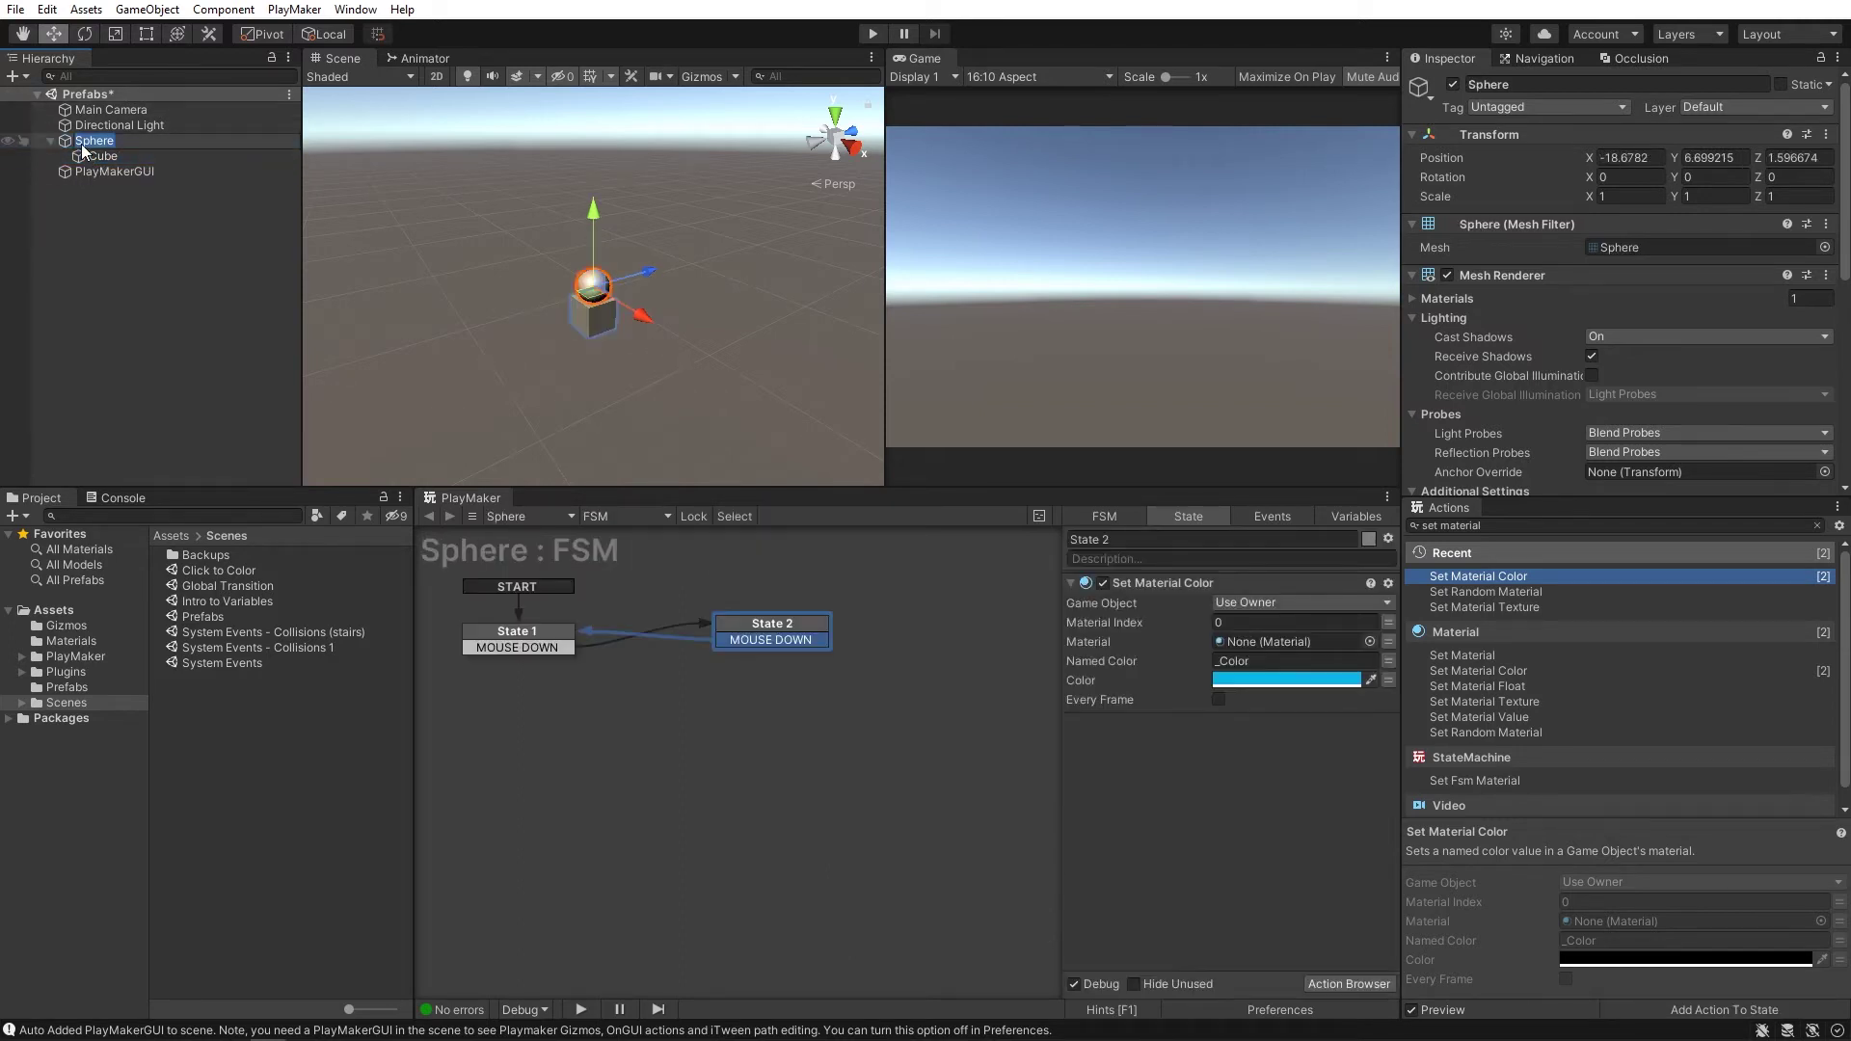
type("IlCutie")
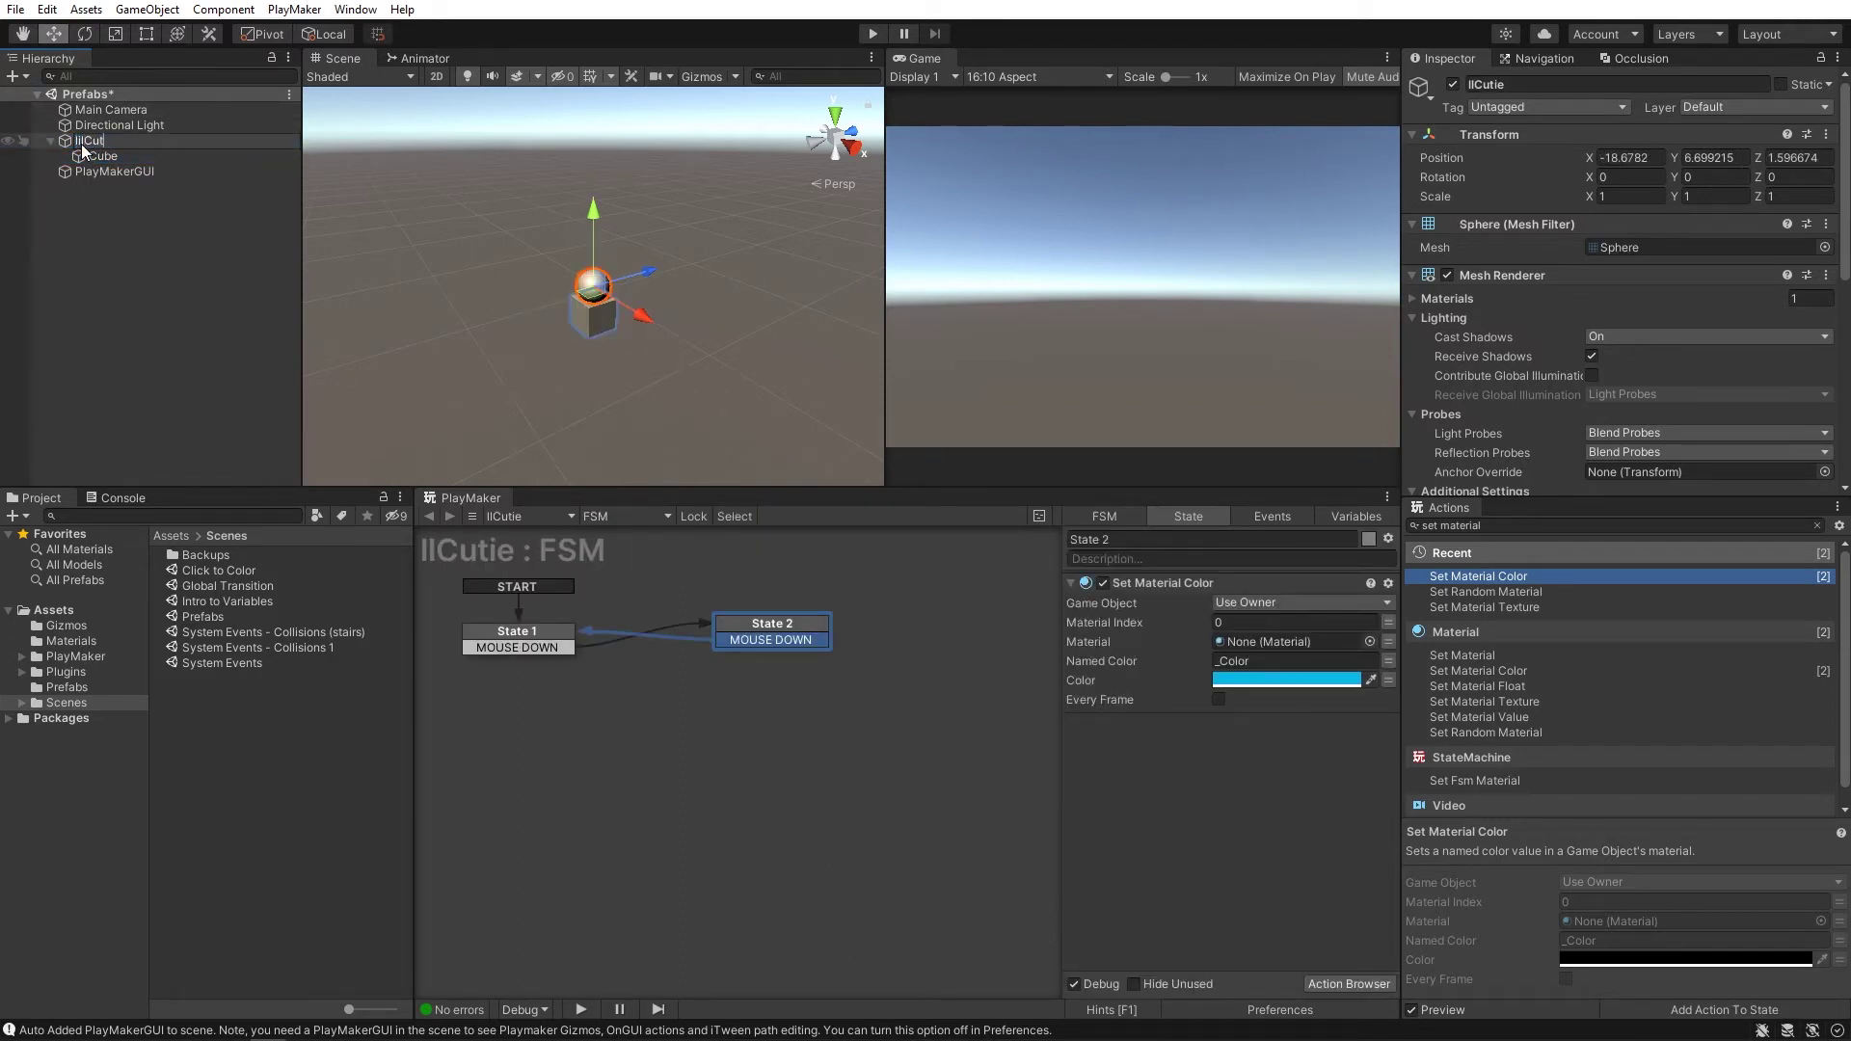
key("Return")
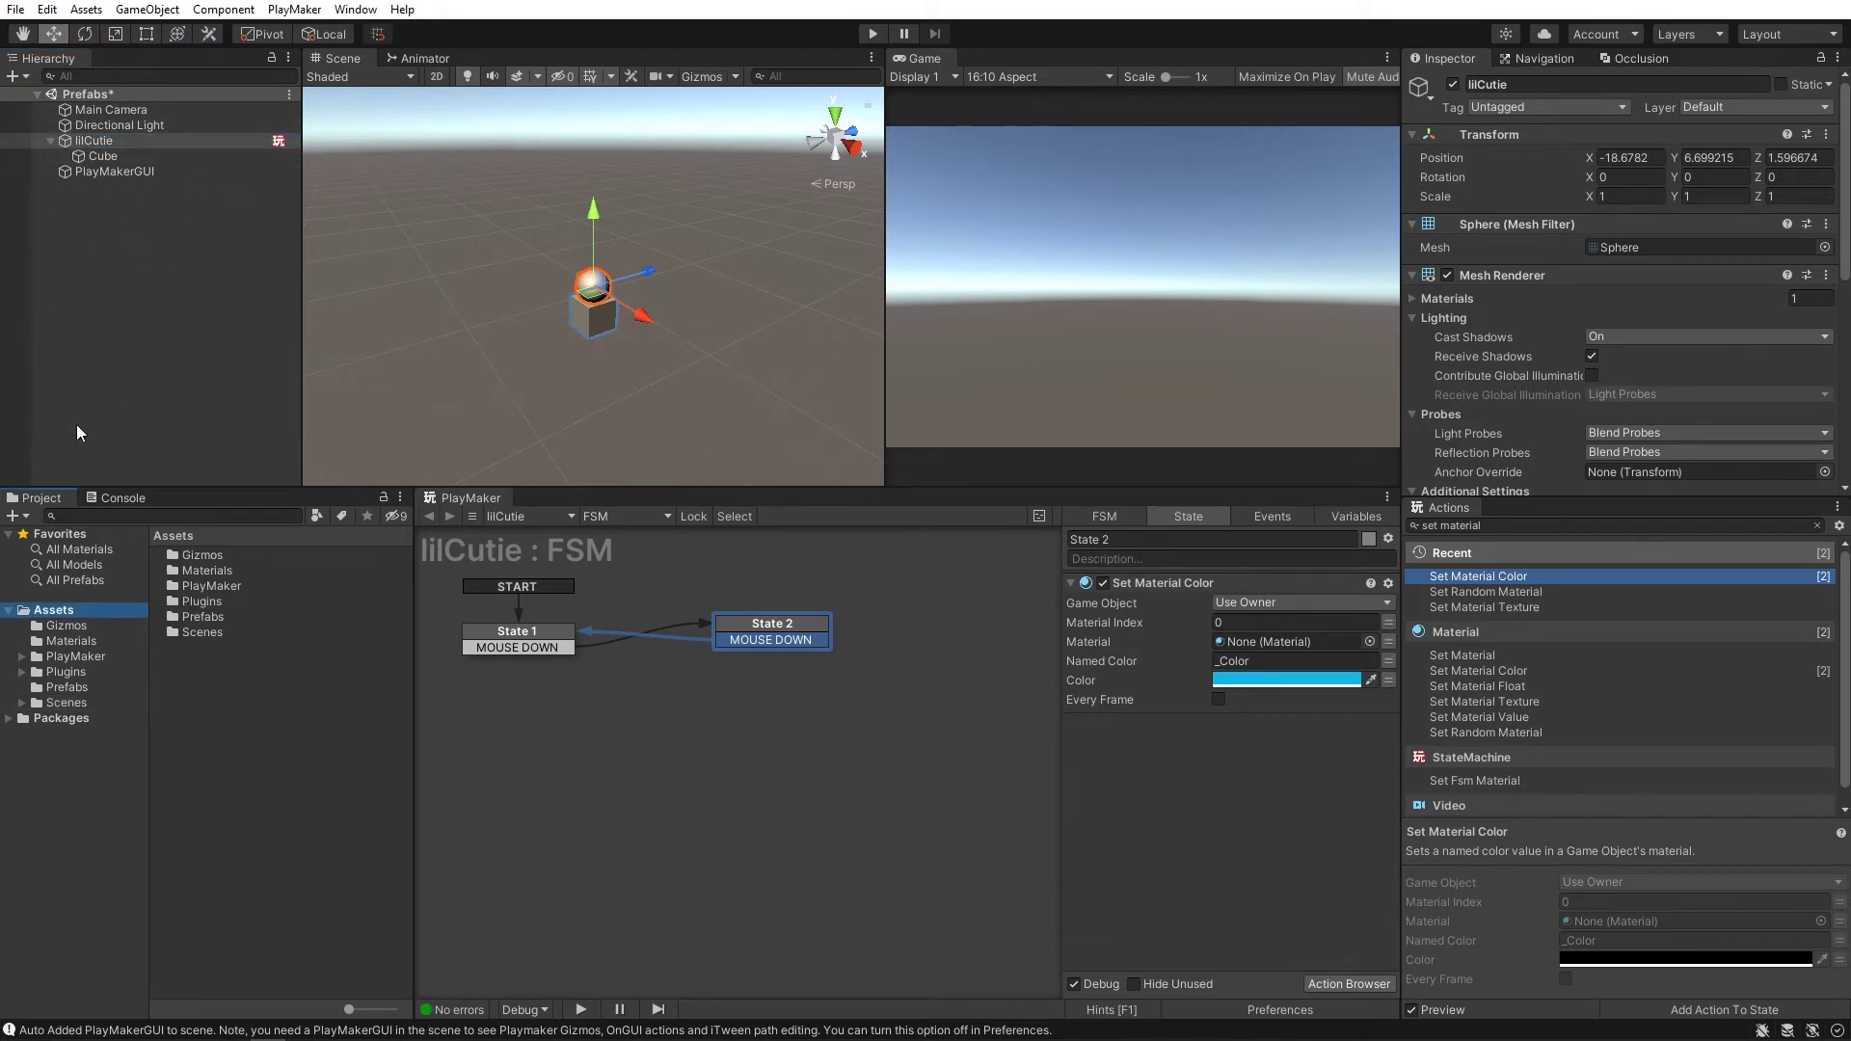
left_click(61, 686)
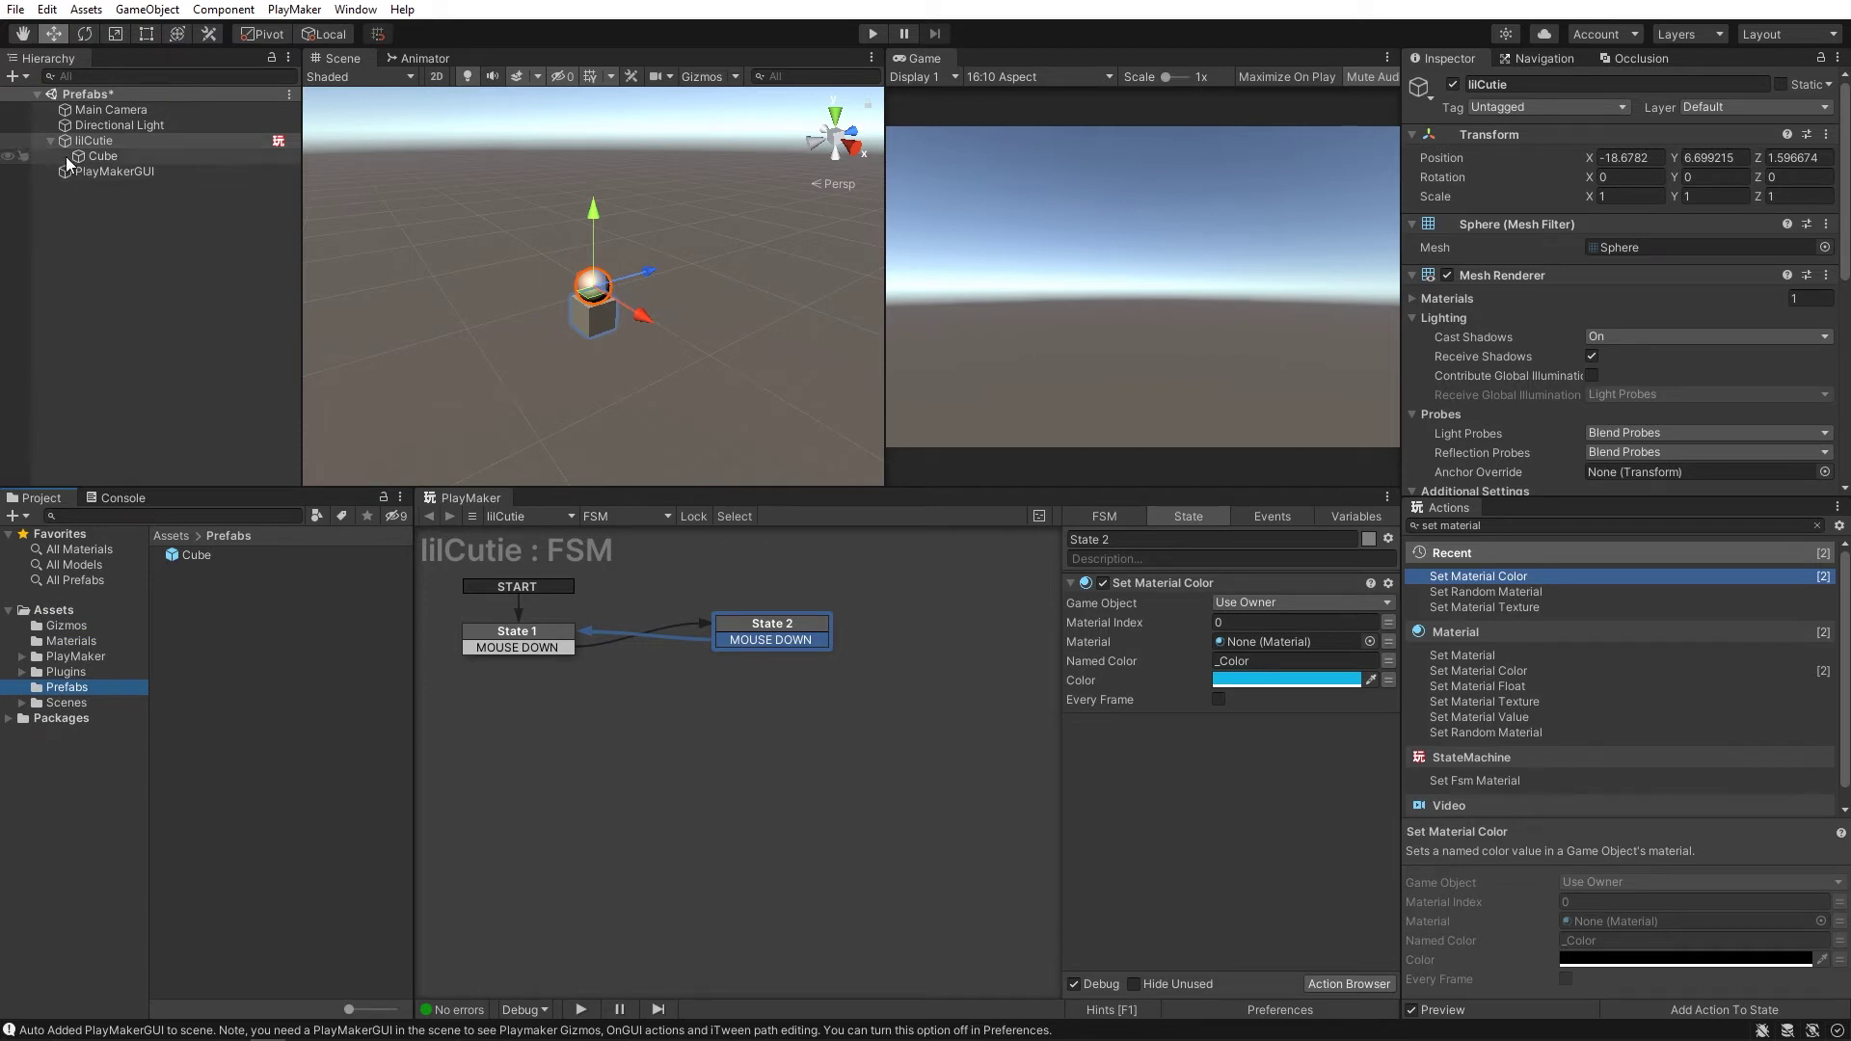
left_click_drag(67, 140, 276, 656)
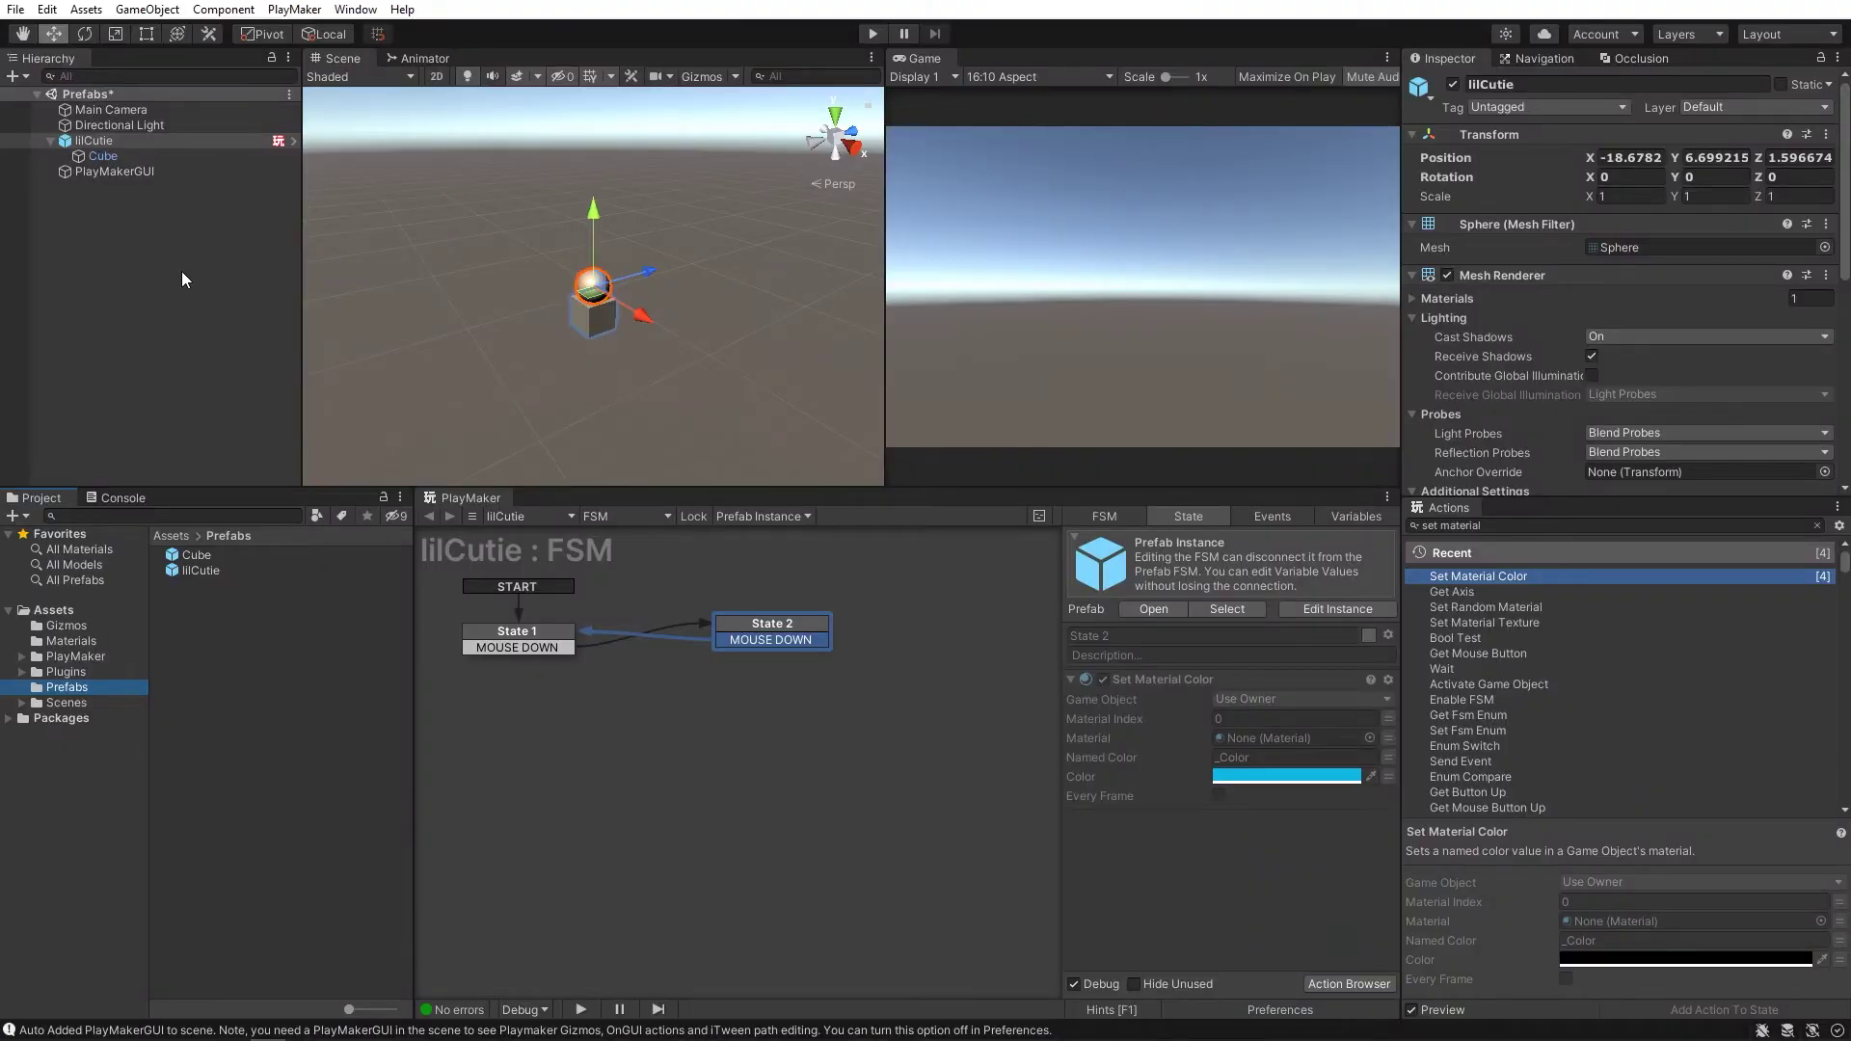
Drag lilCutie prefab instances (1) through (4) into the Scene view
left_click_drag(176, 570, 512, 310)
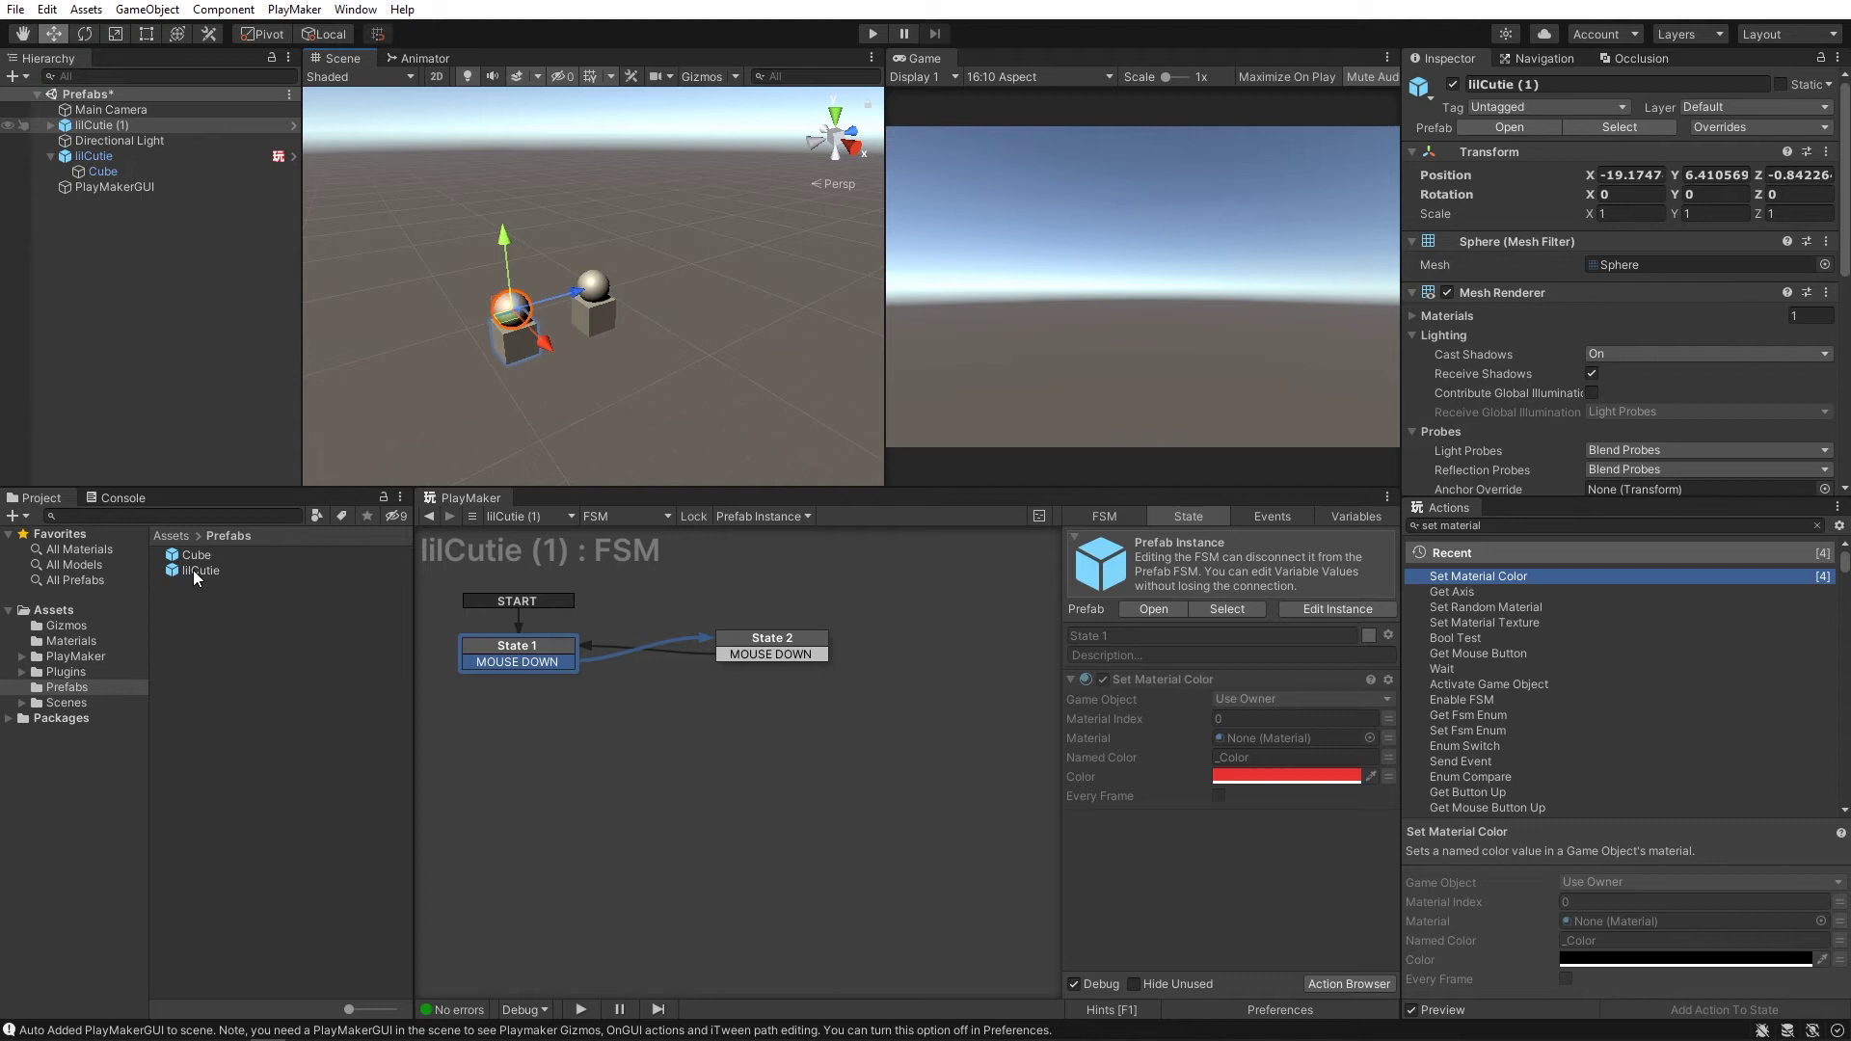
left_click_drag(192, 570, 699, 310)
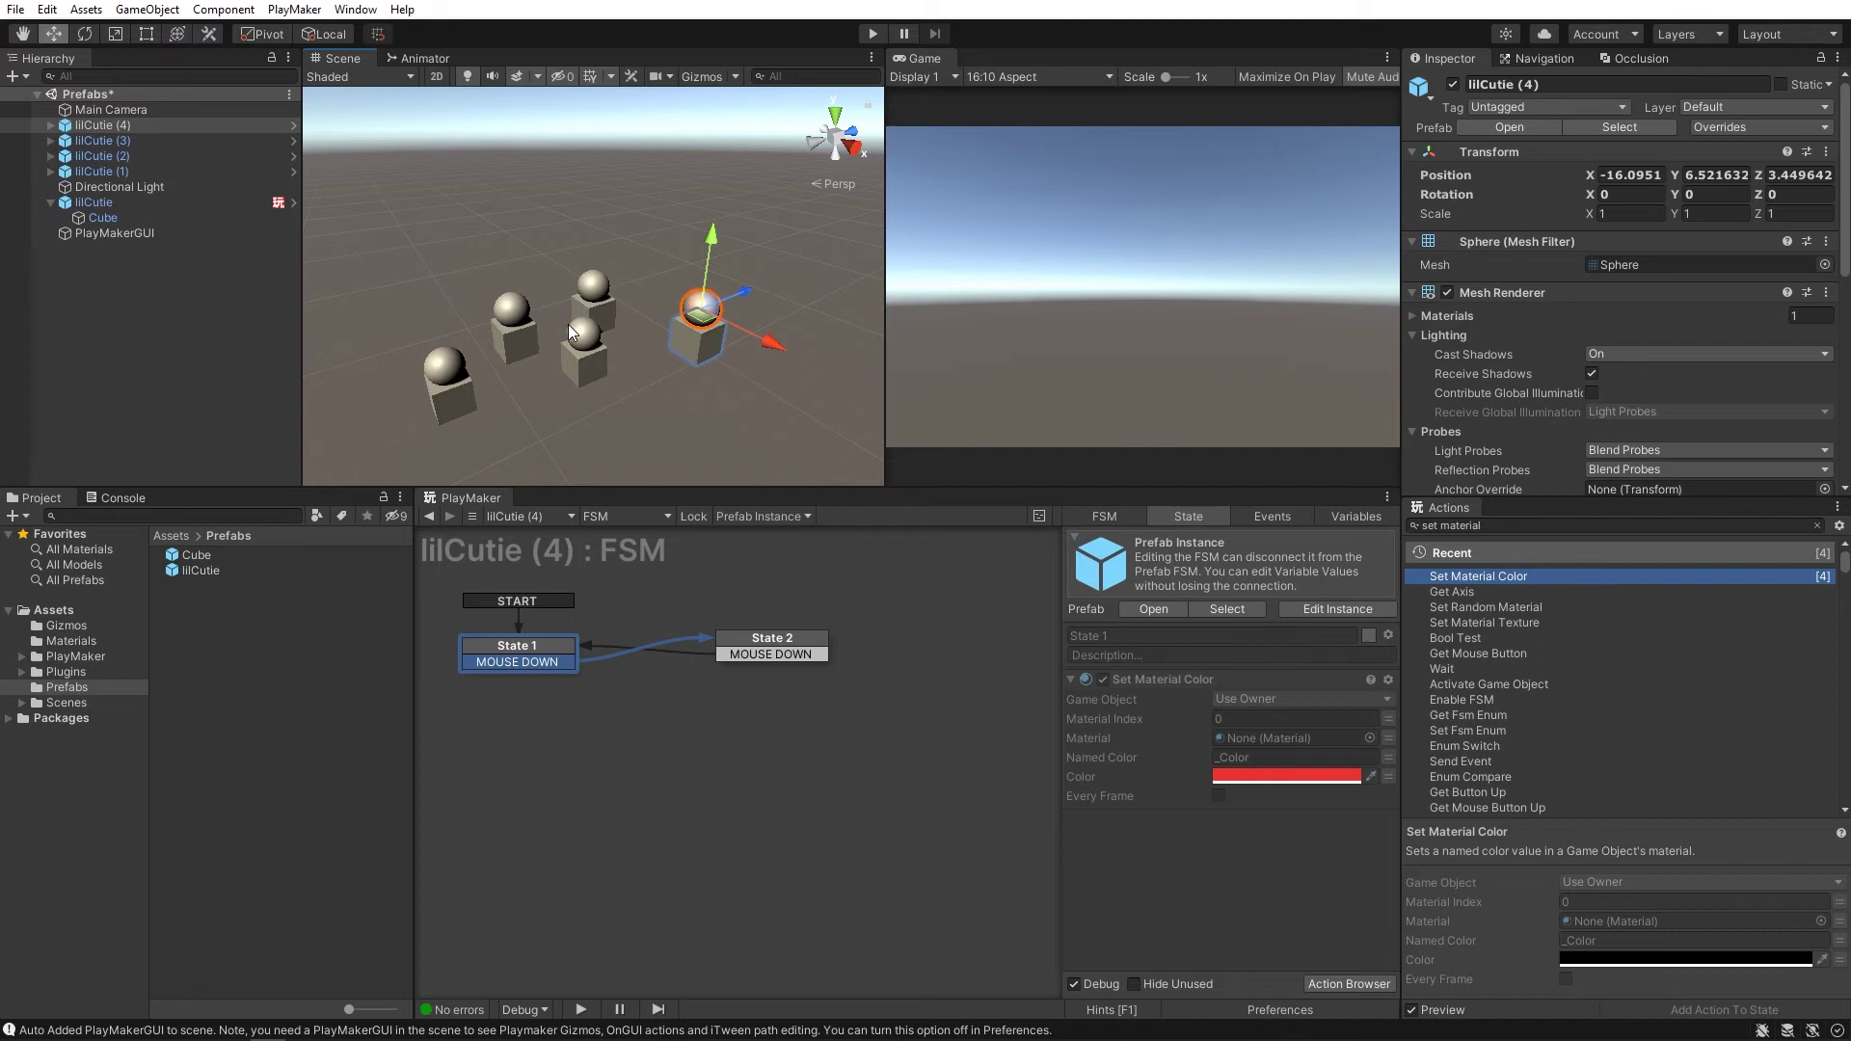
left_click(512, 337)
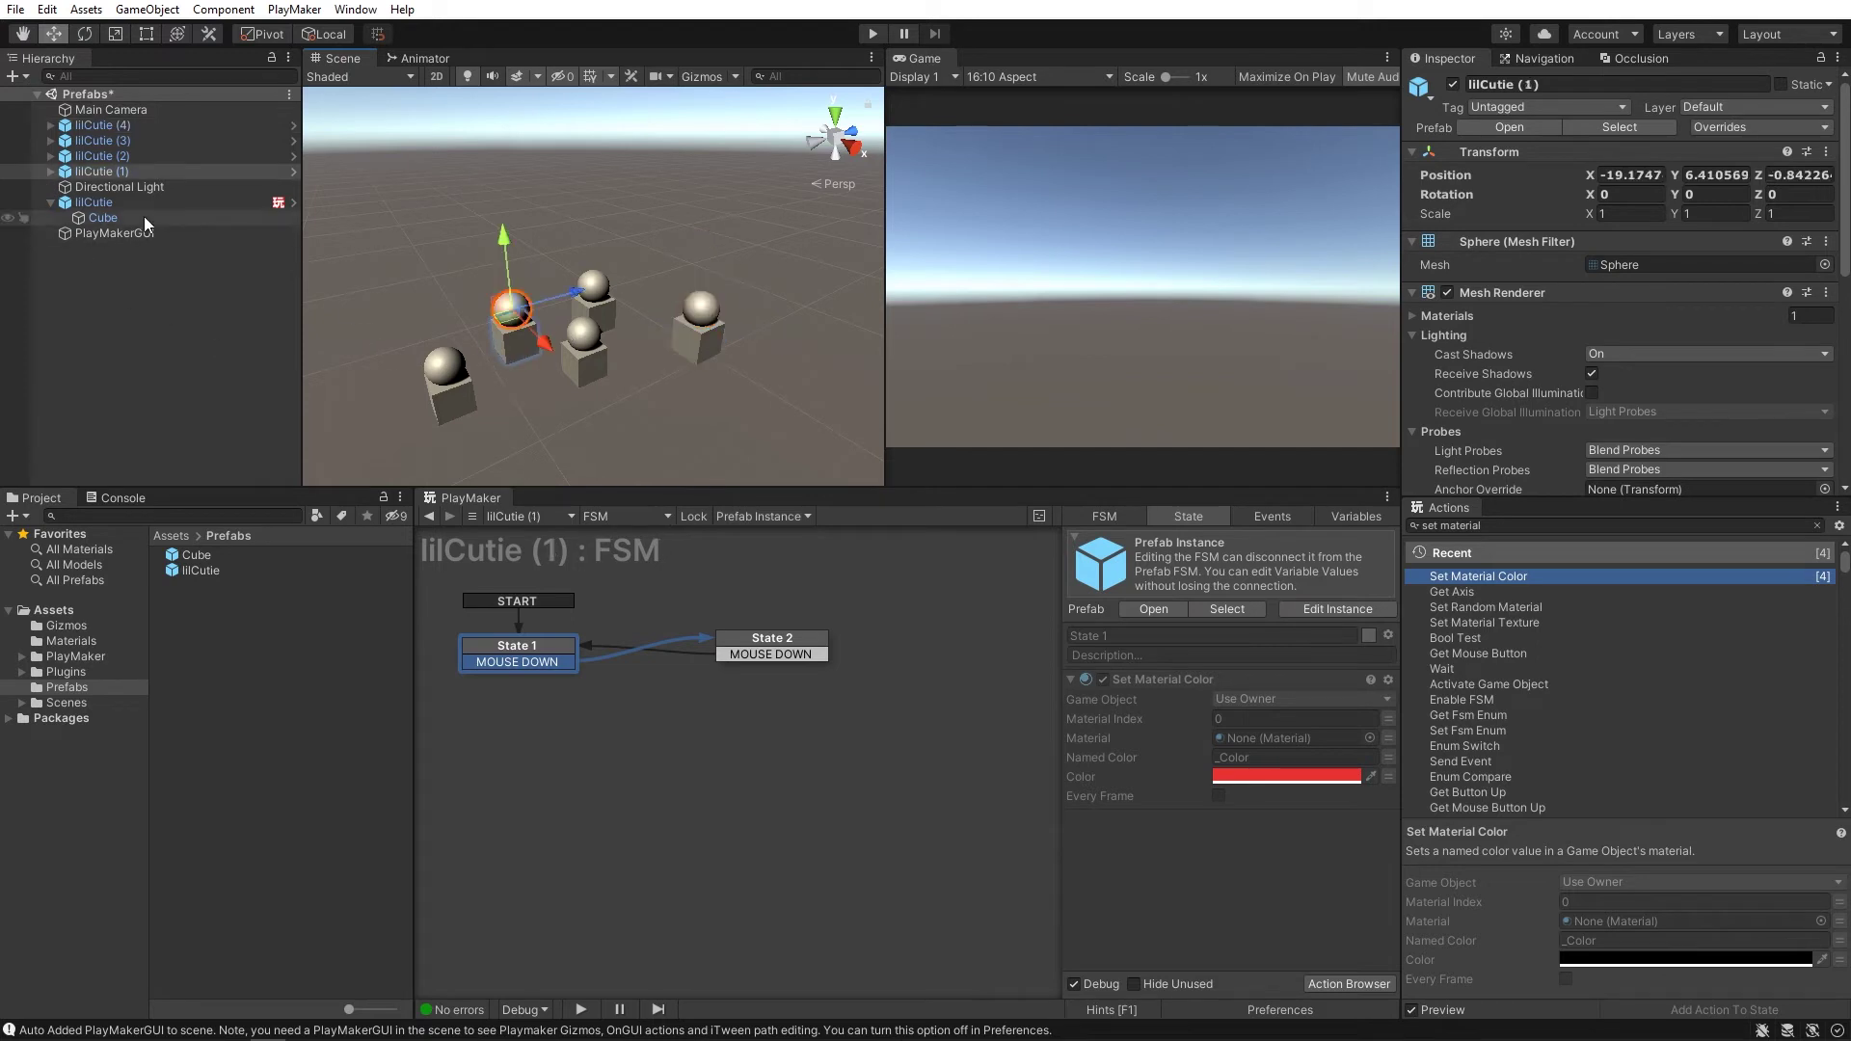
scroll(1510, 391, "down", 10)
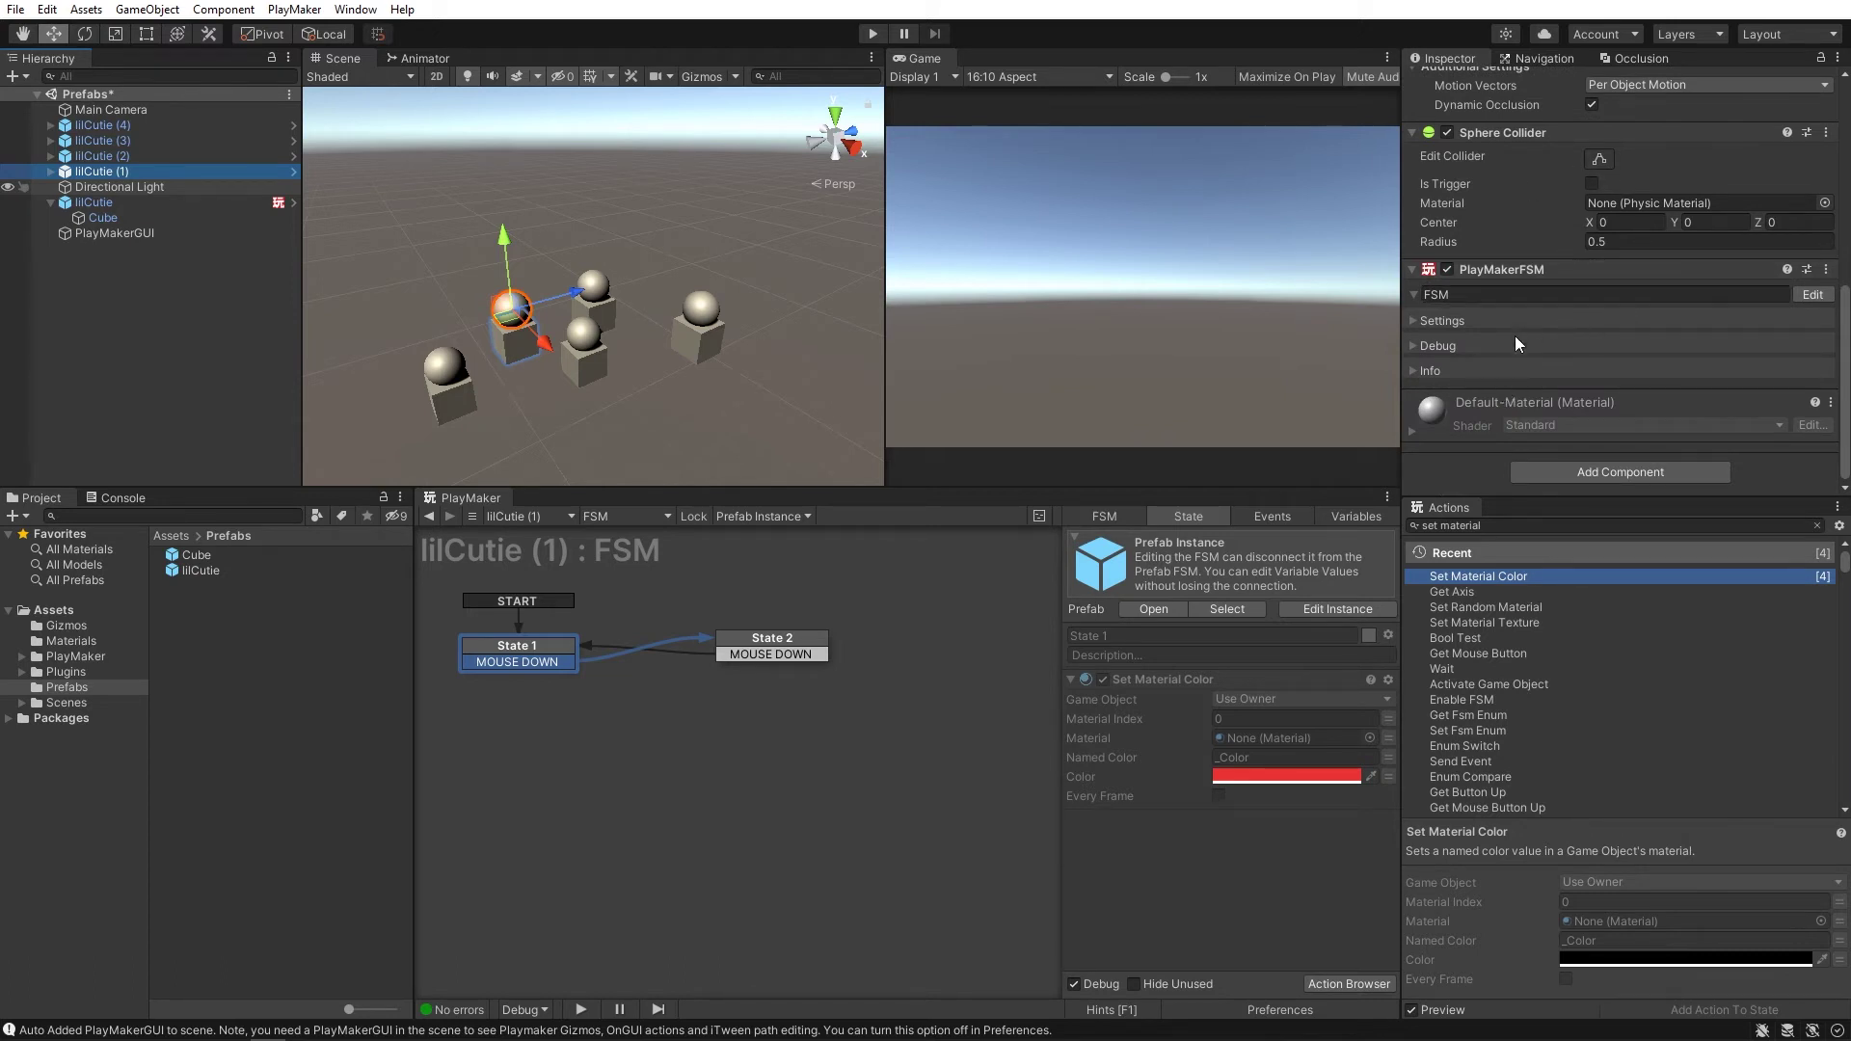
left_click(870, 37)
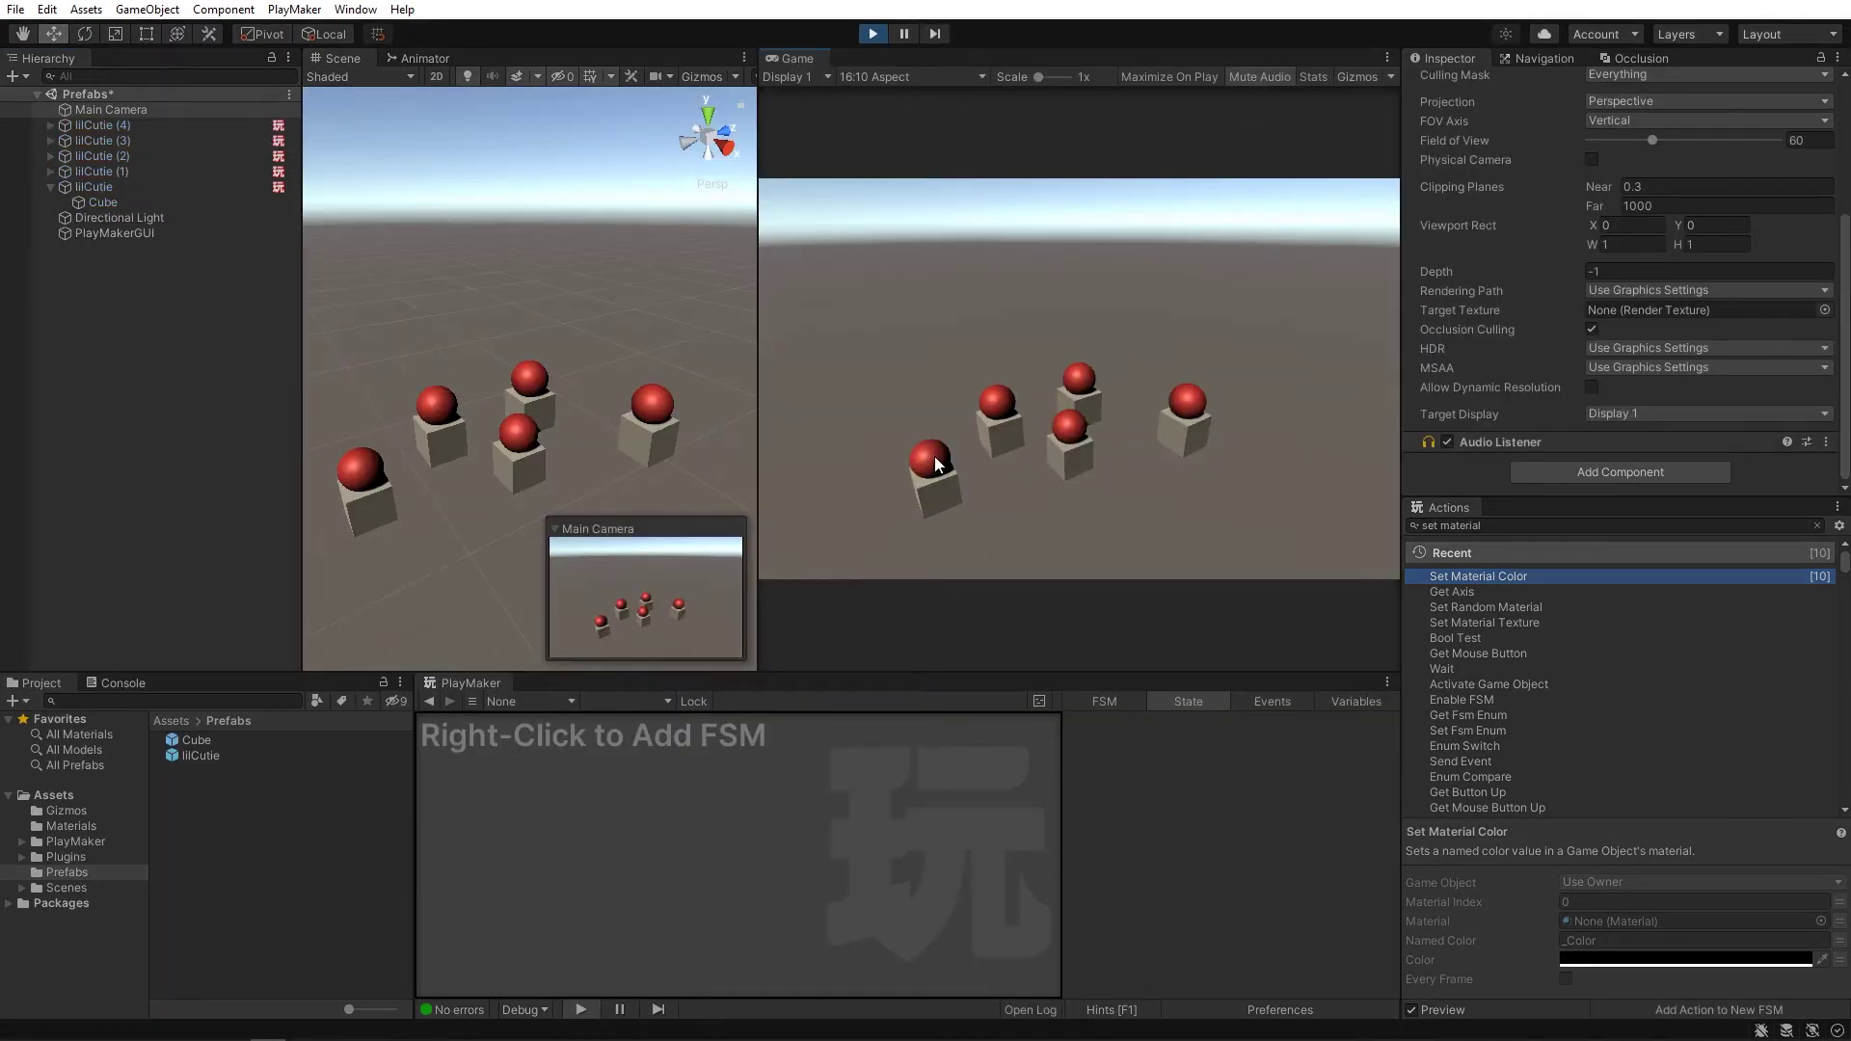
left_click(934, 455)
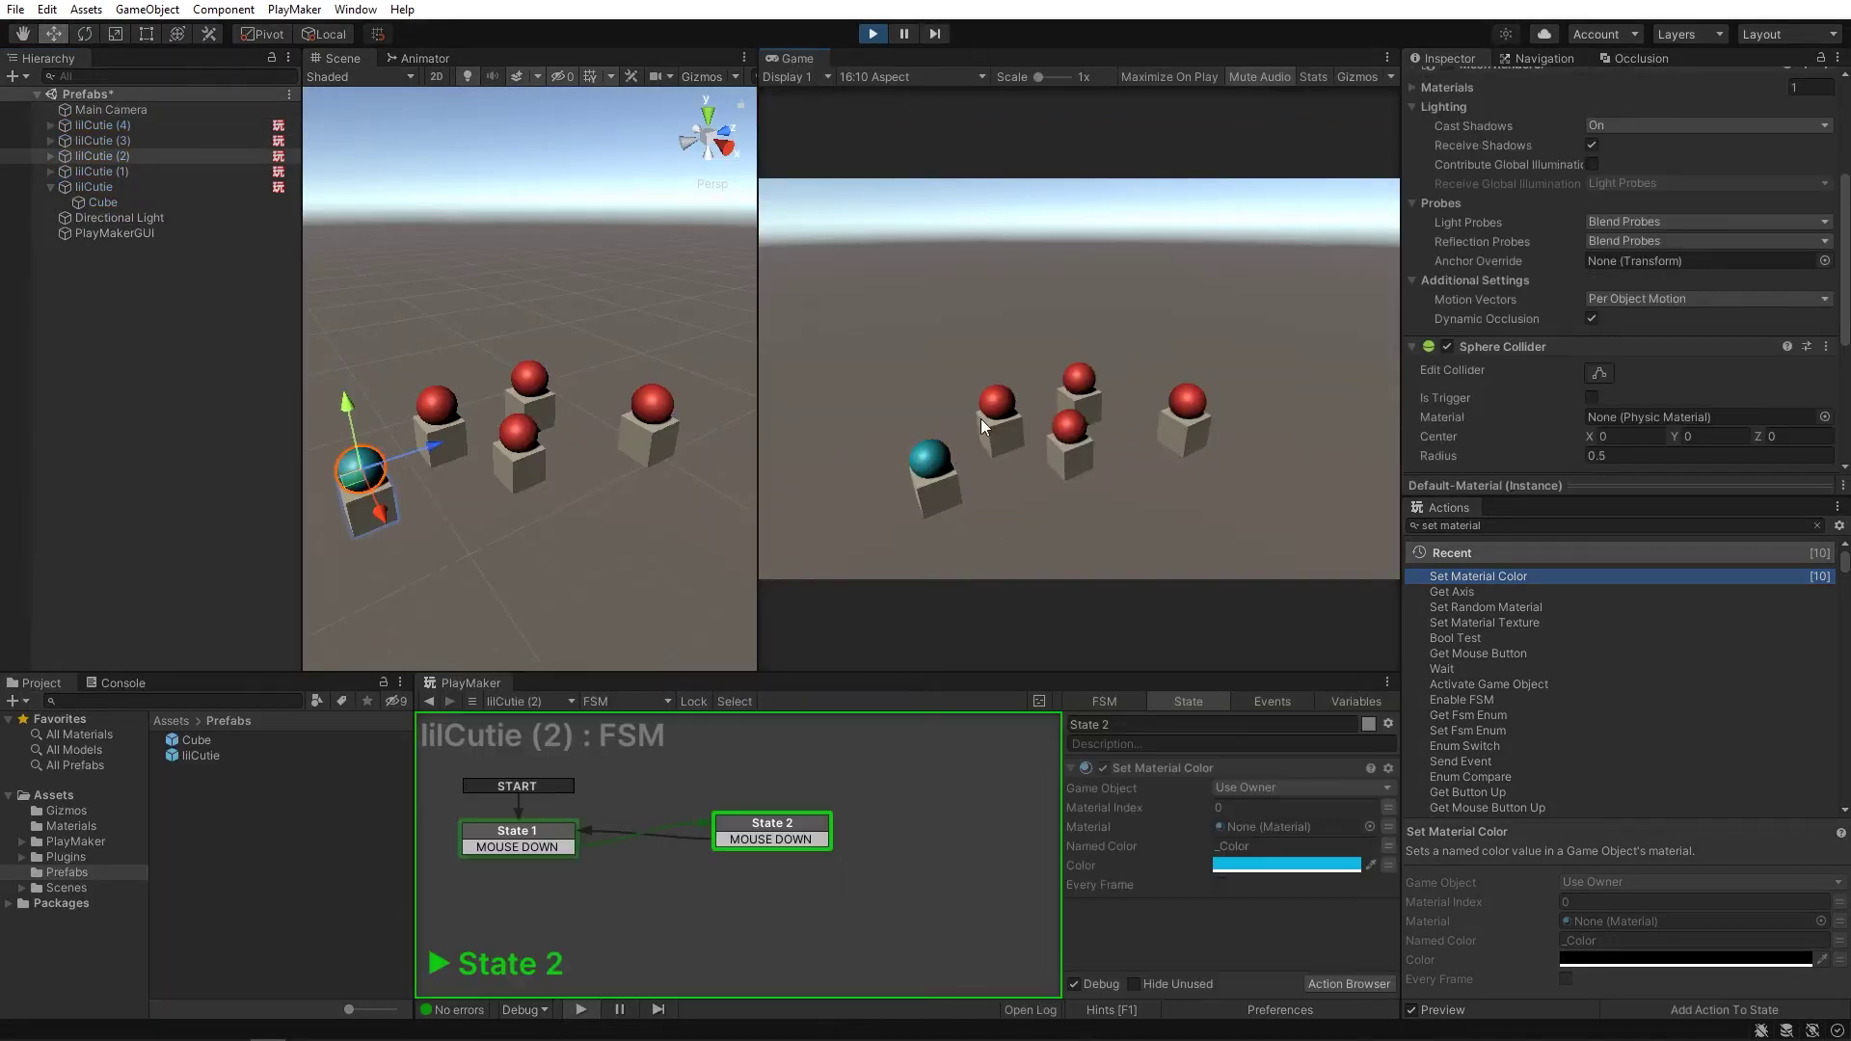
left_click(999, 399)
left_click(1070, 428)
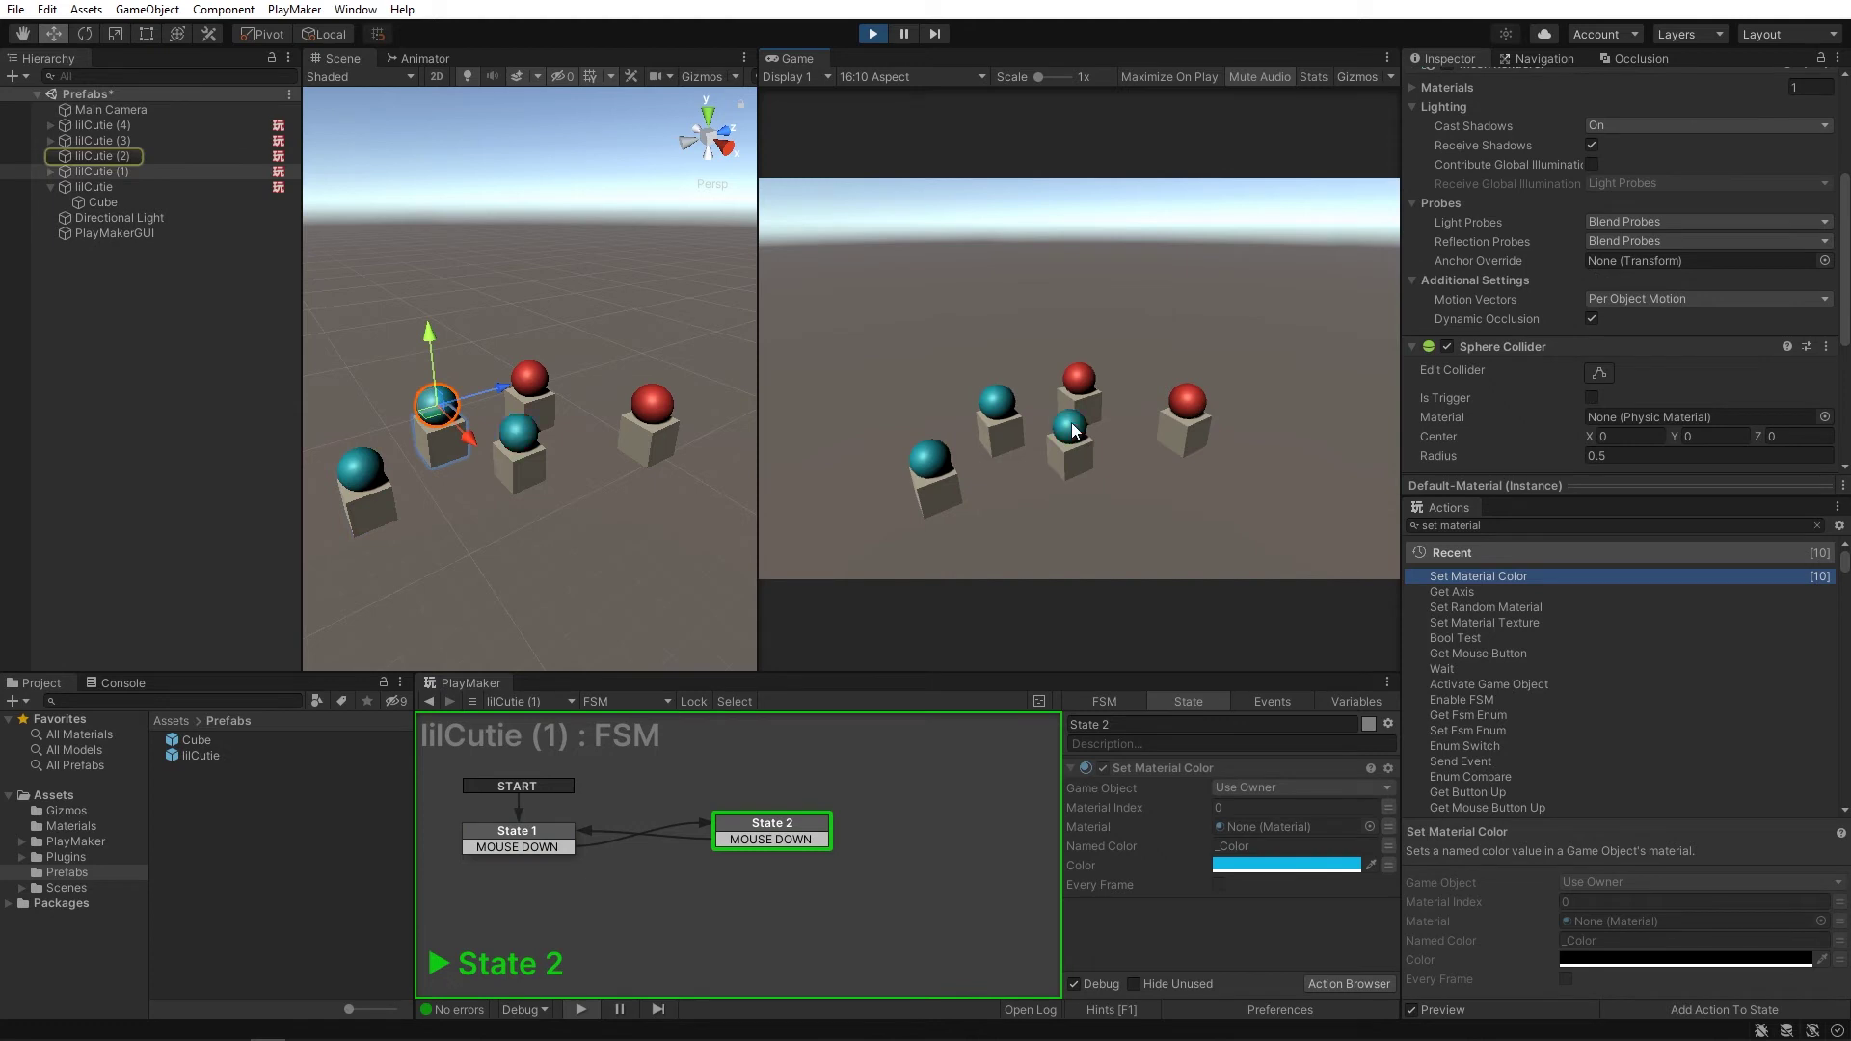
left_click(1092, 376)
left_click(1180, 403)
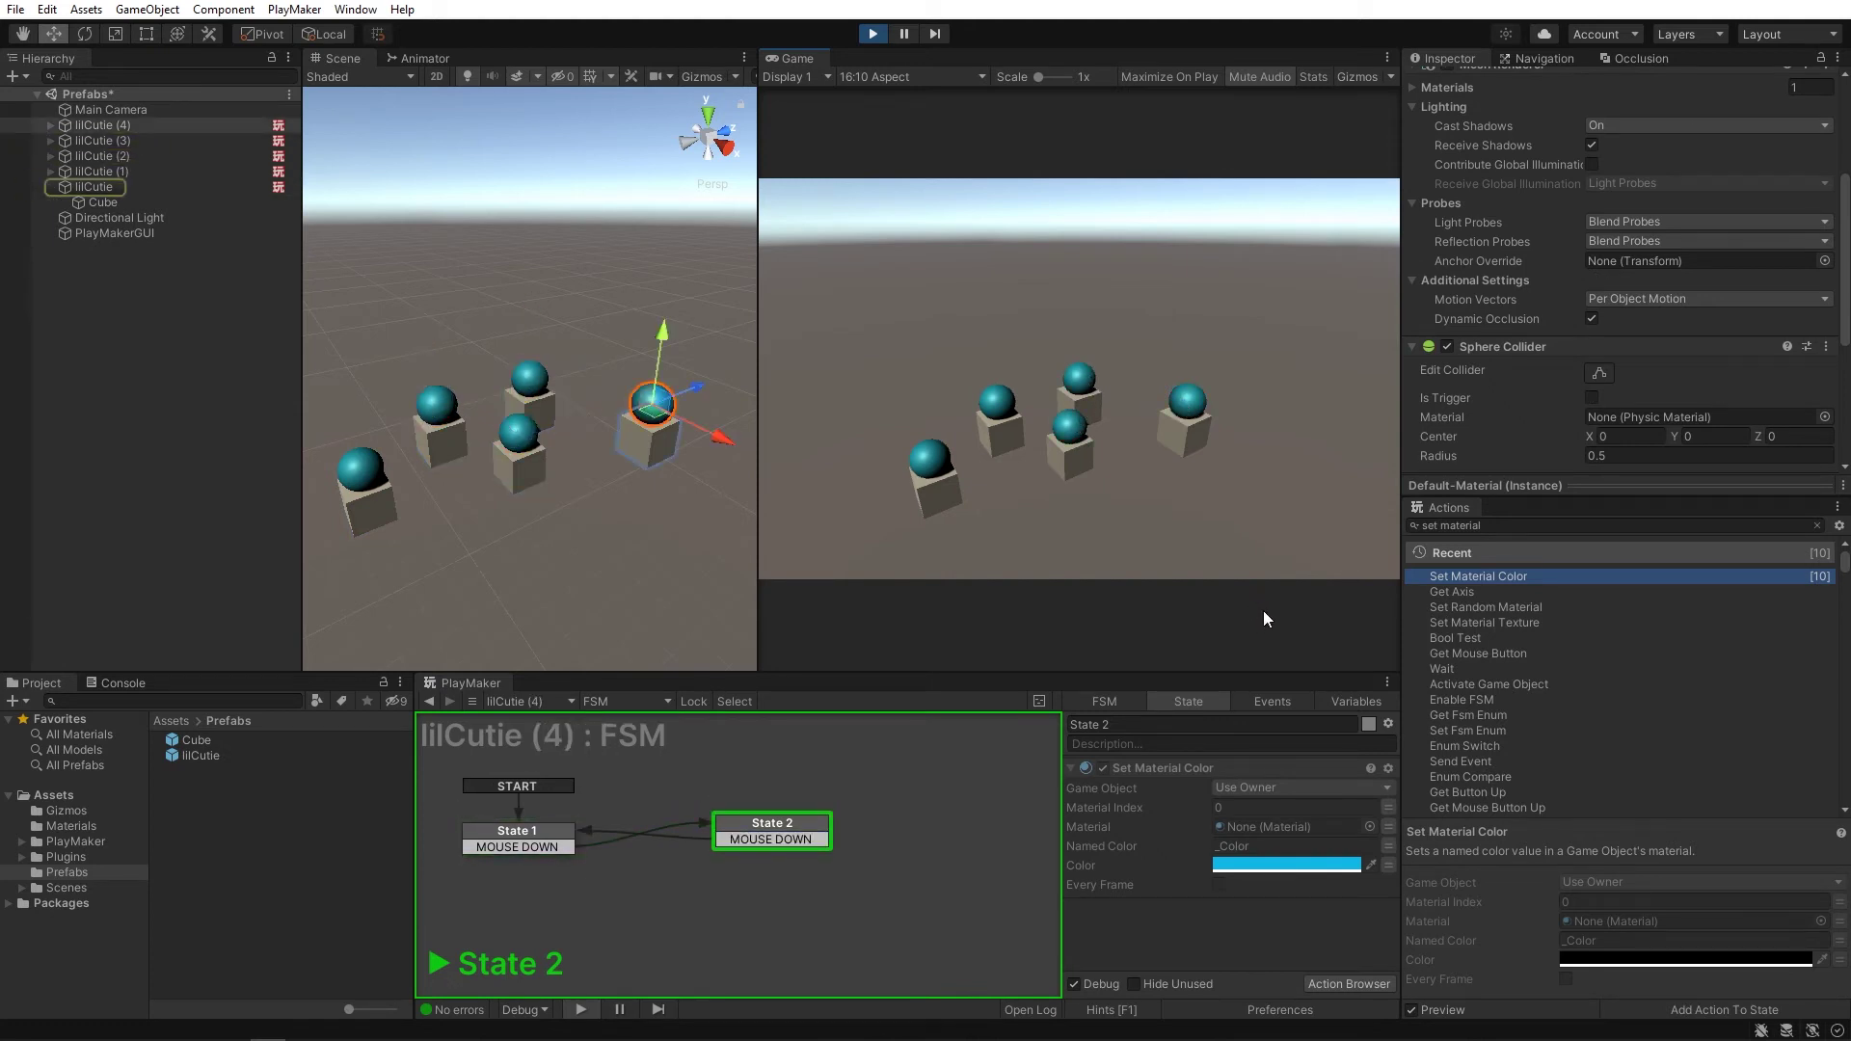
left_click(872, 33)
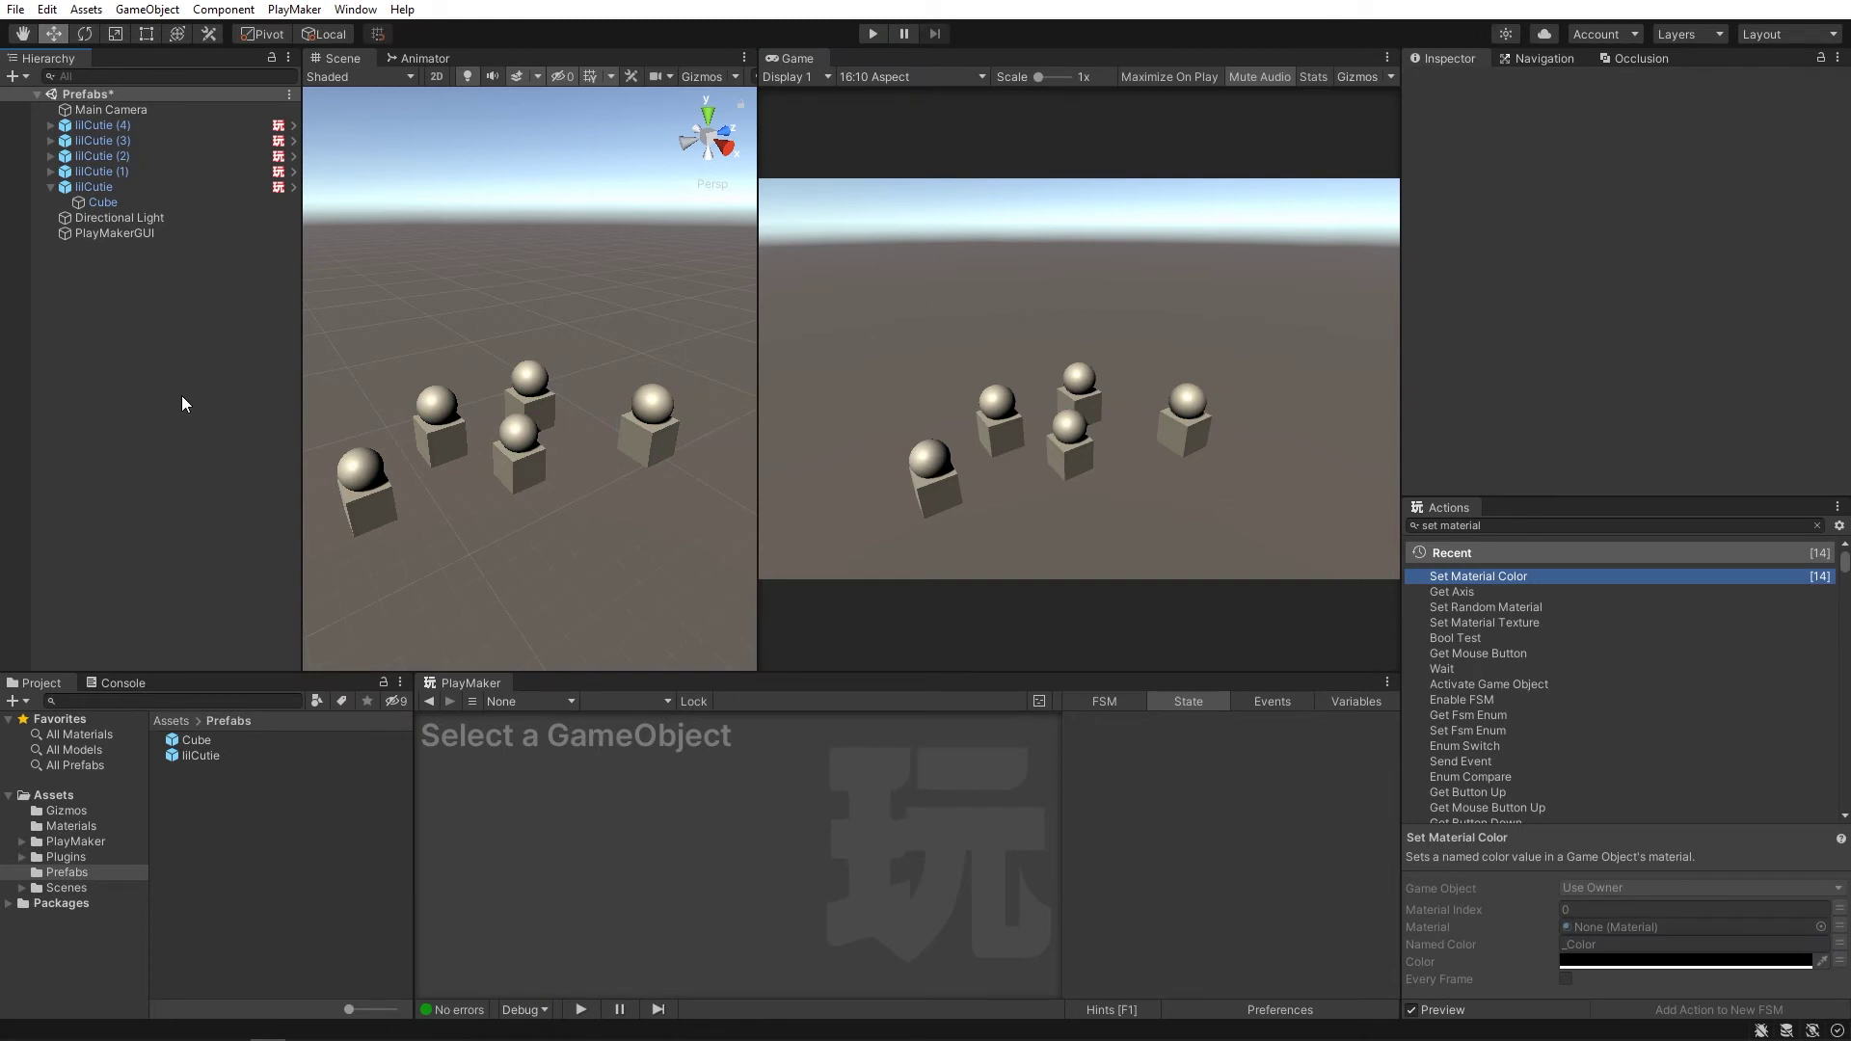
In the lilCutie prefab's FSM, set State 2's colour to green and State 1's to orange
double_click(170, 756)
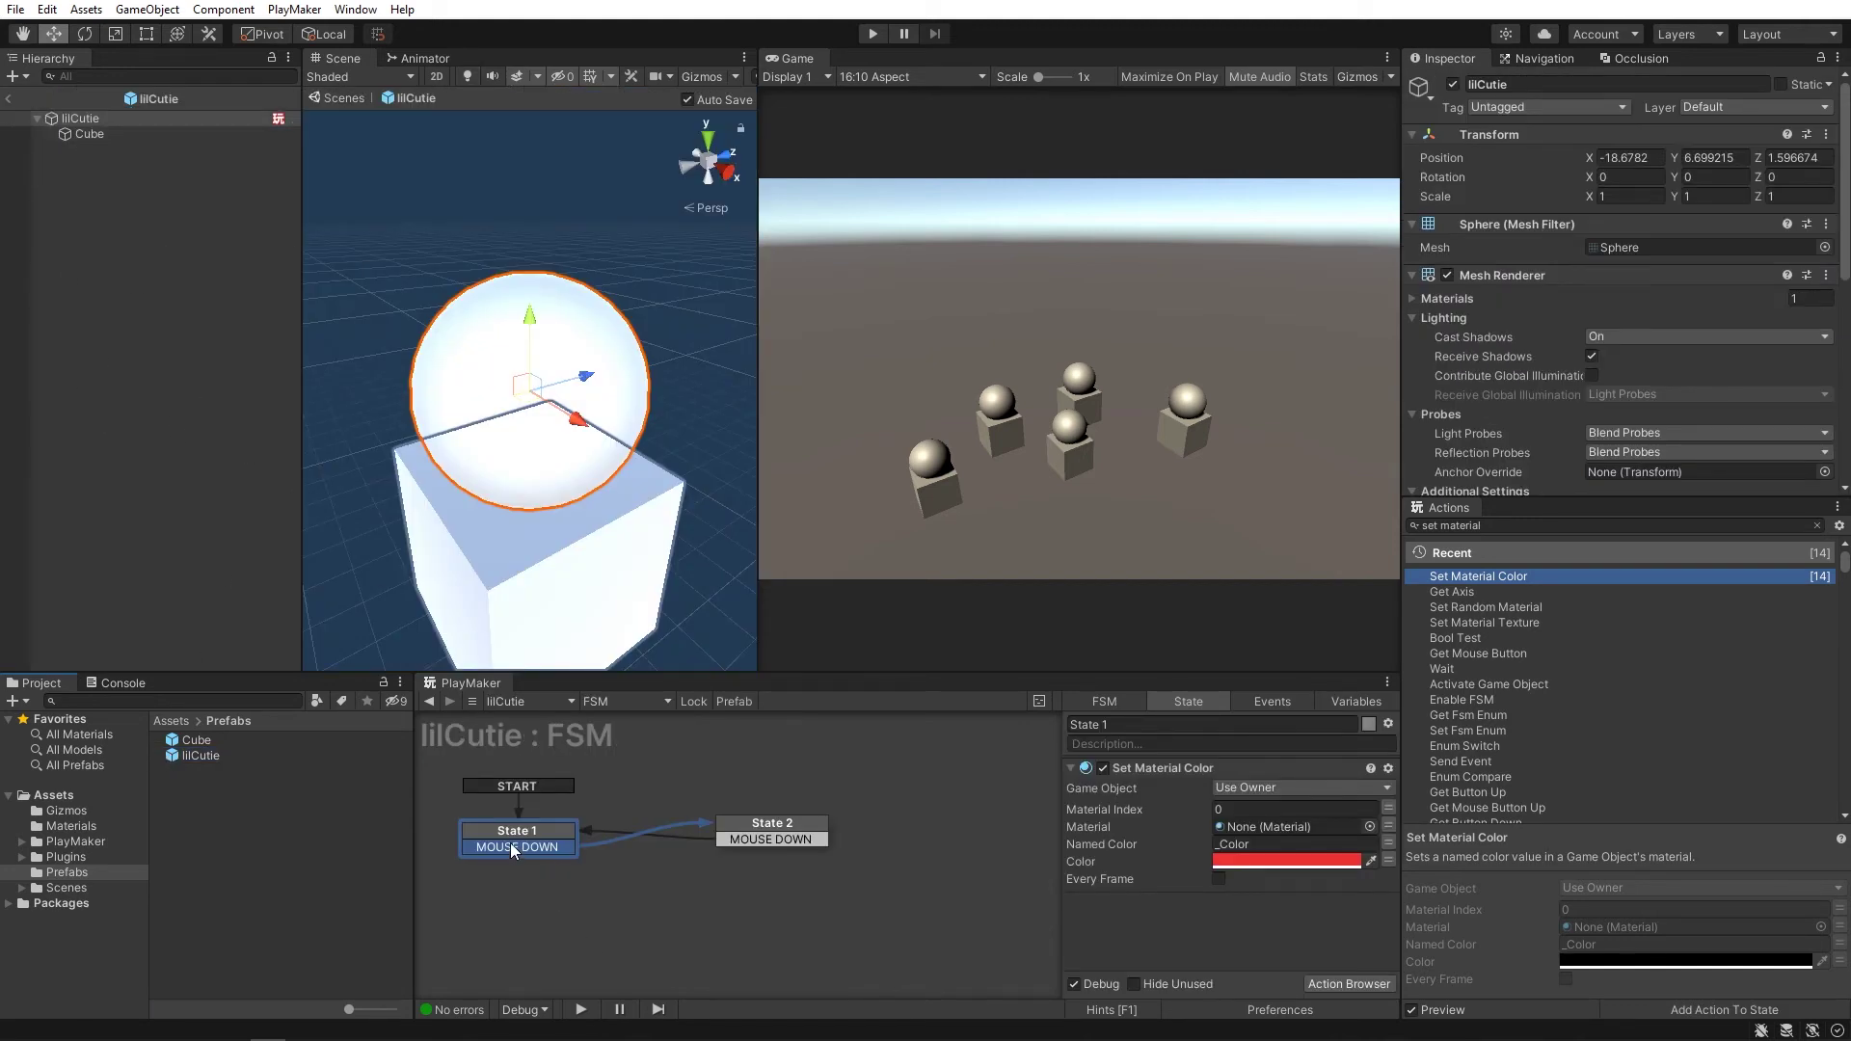
left_click(789, 825)
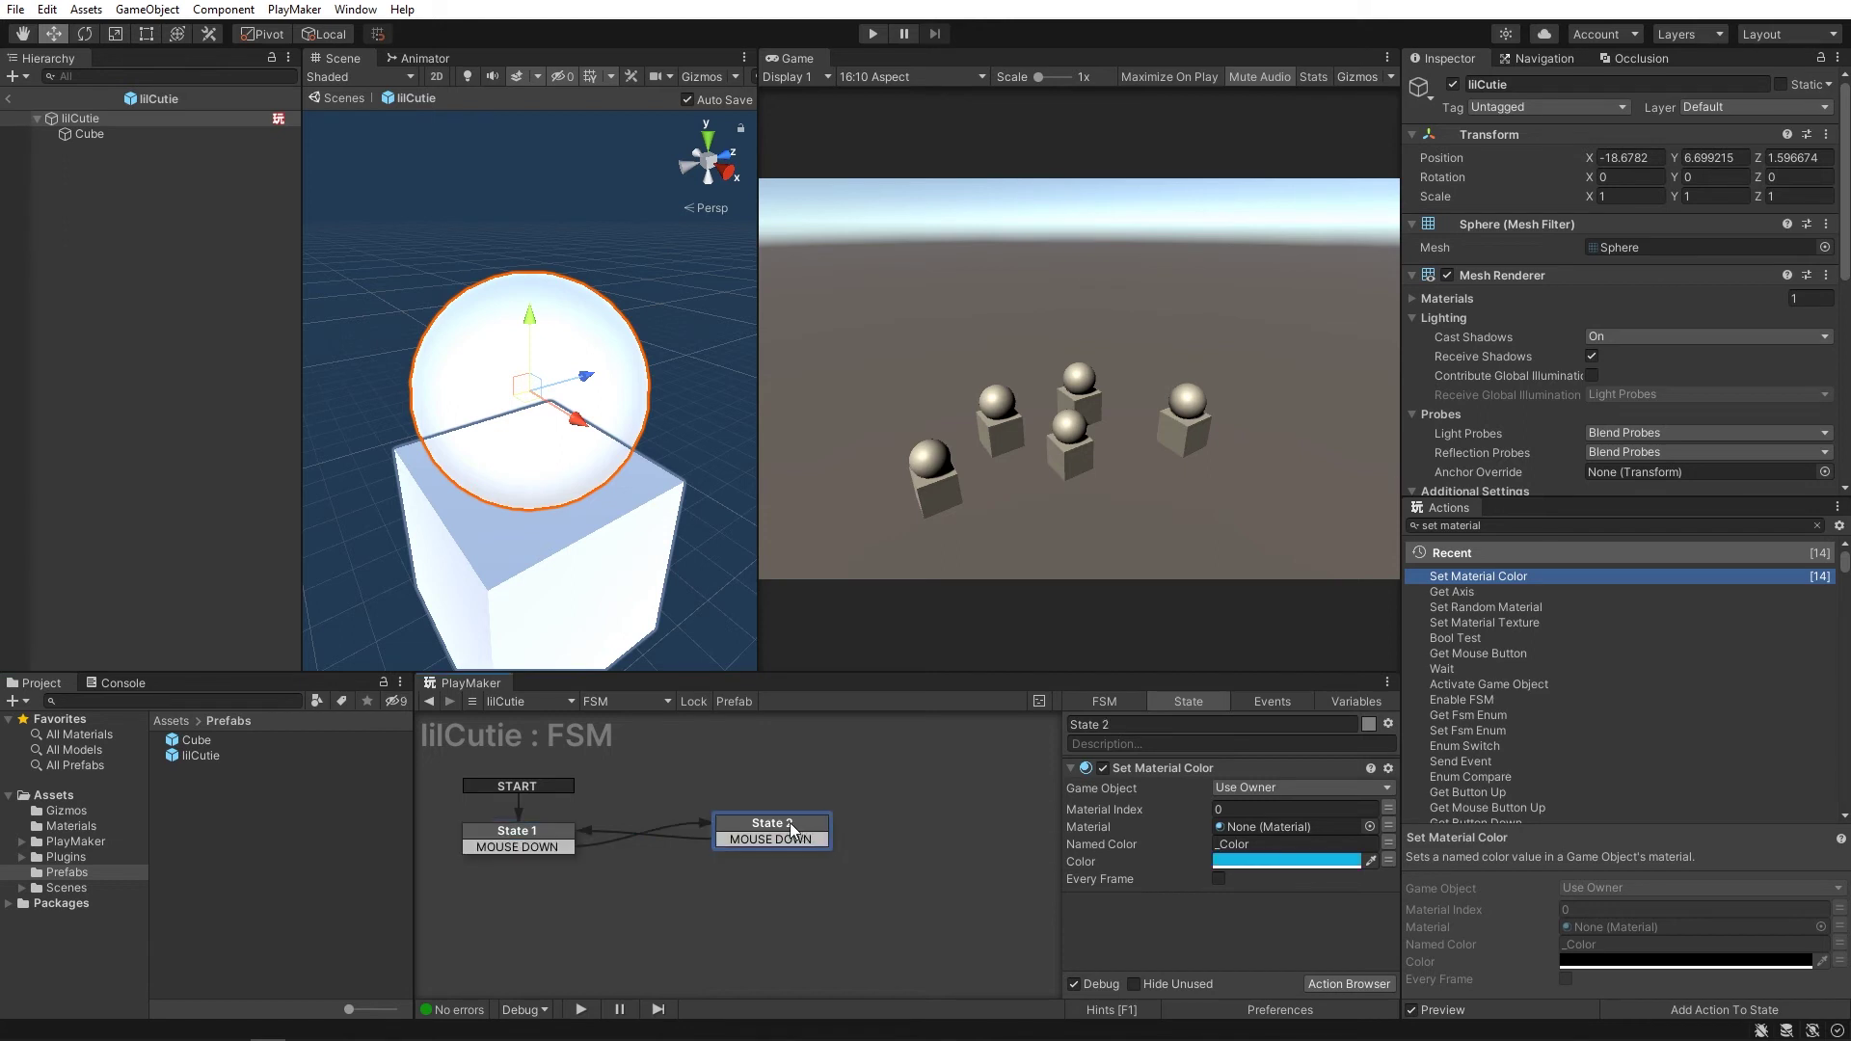
left_click(1234, 858)
left_click(1308, 643)
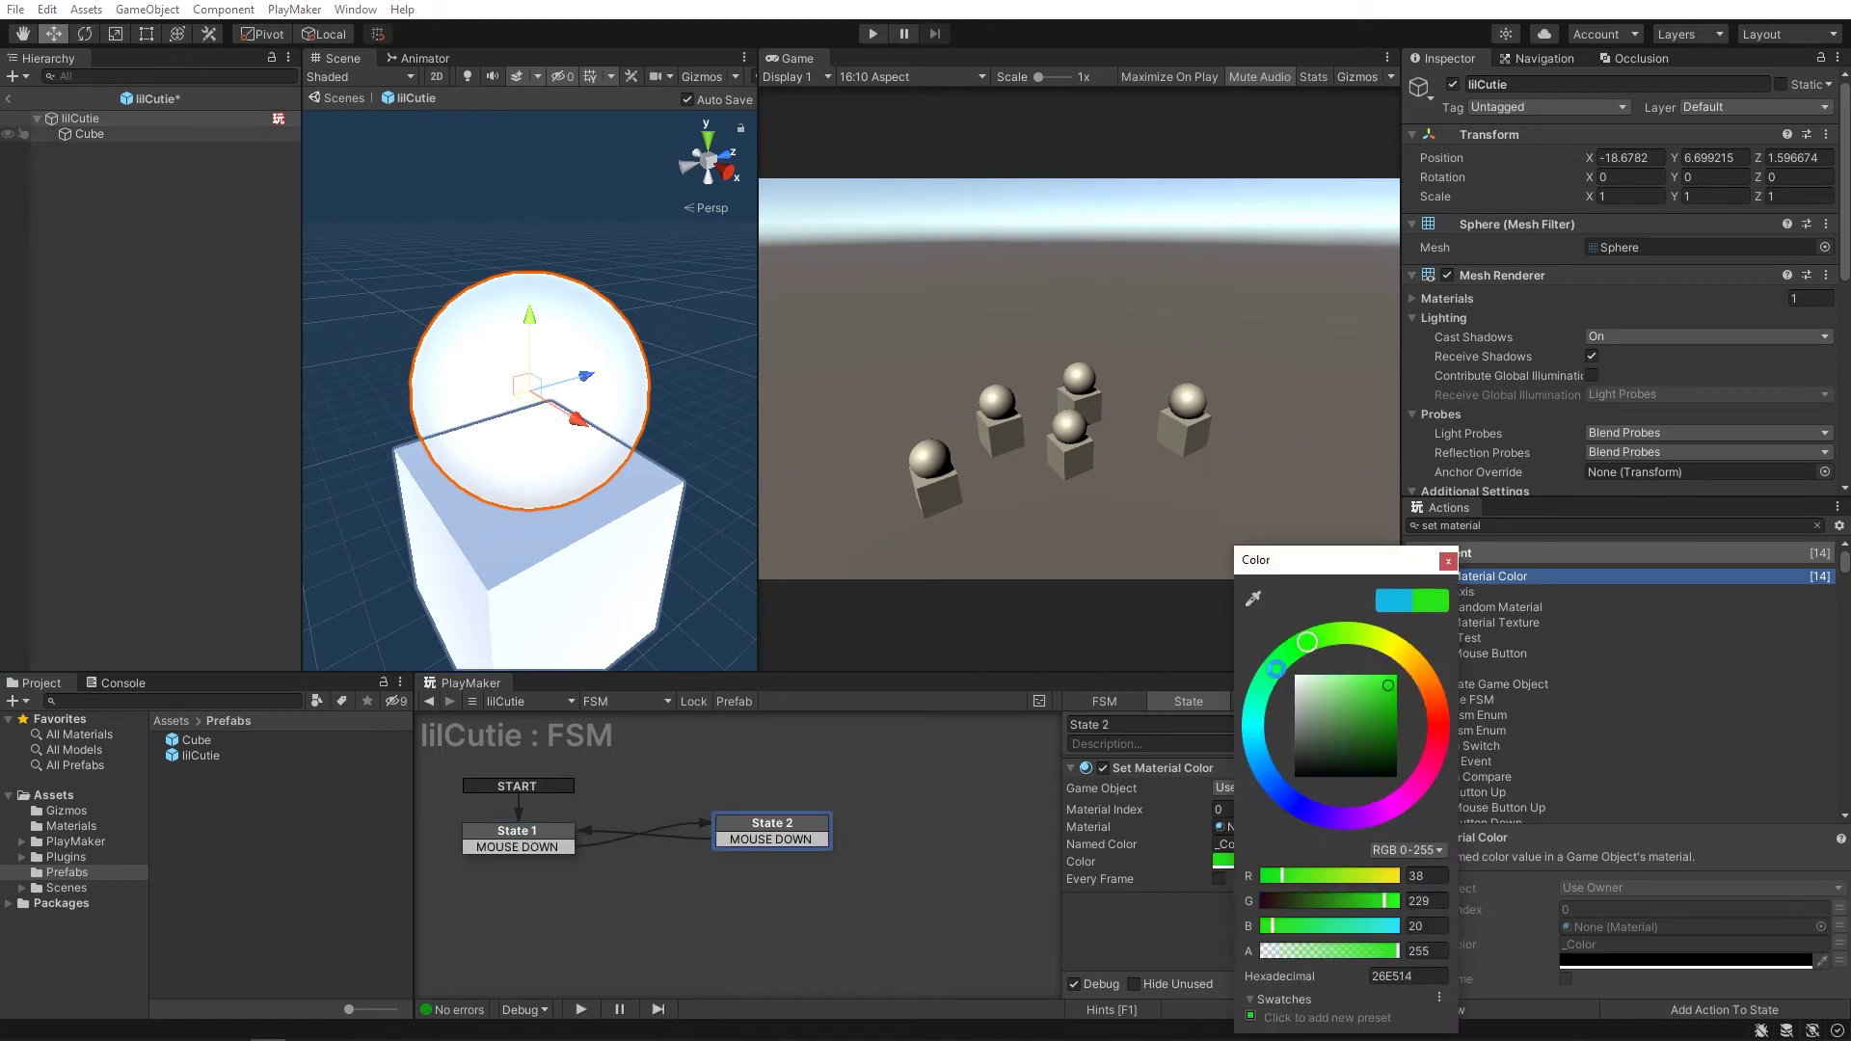
left_click(1152, 931)
left_click(459, 835)
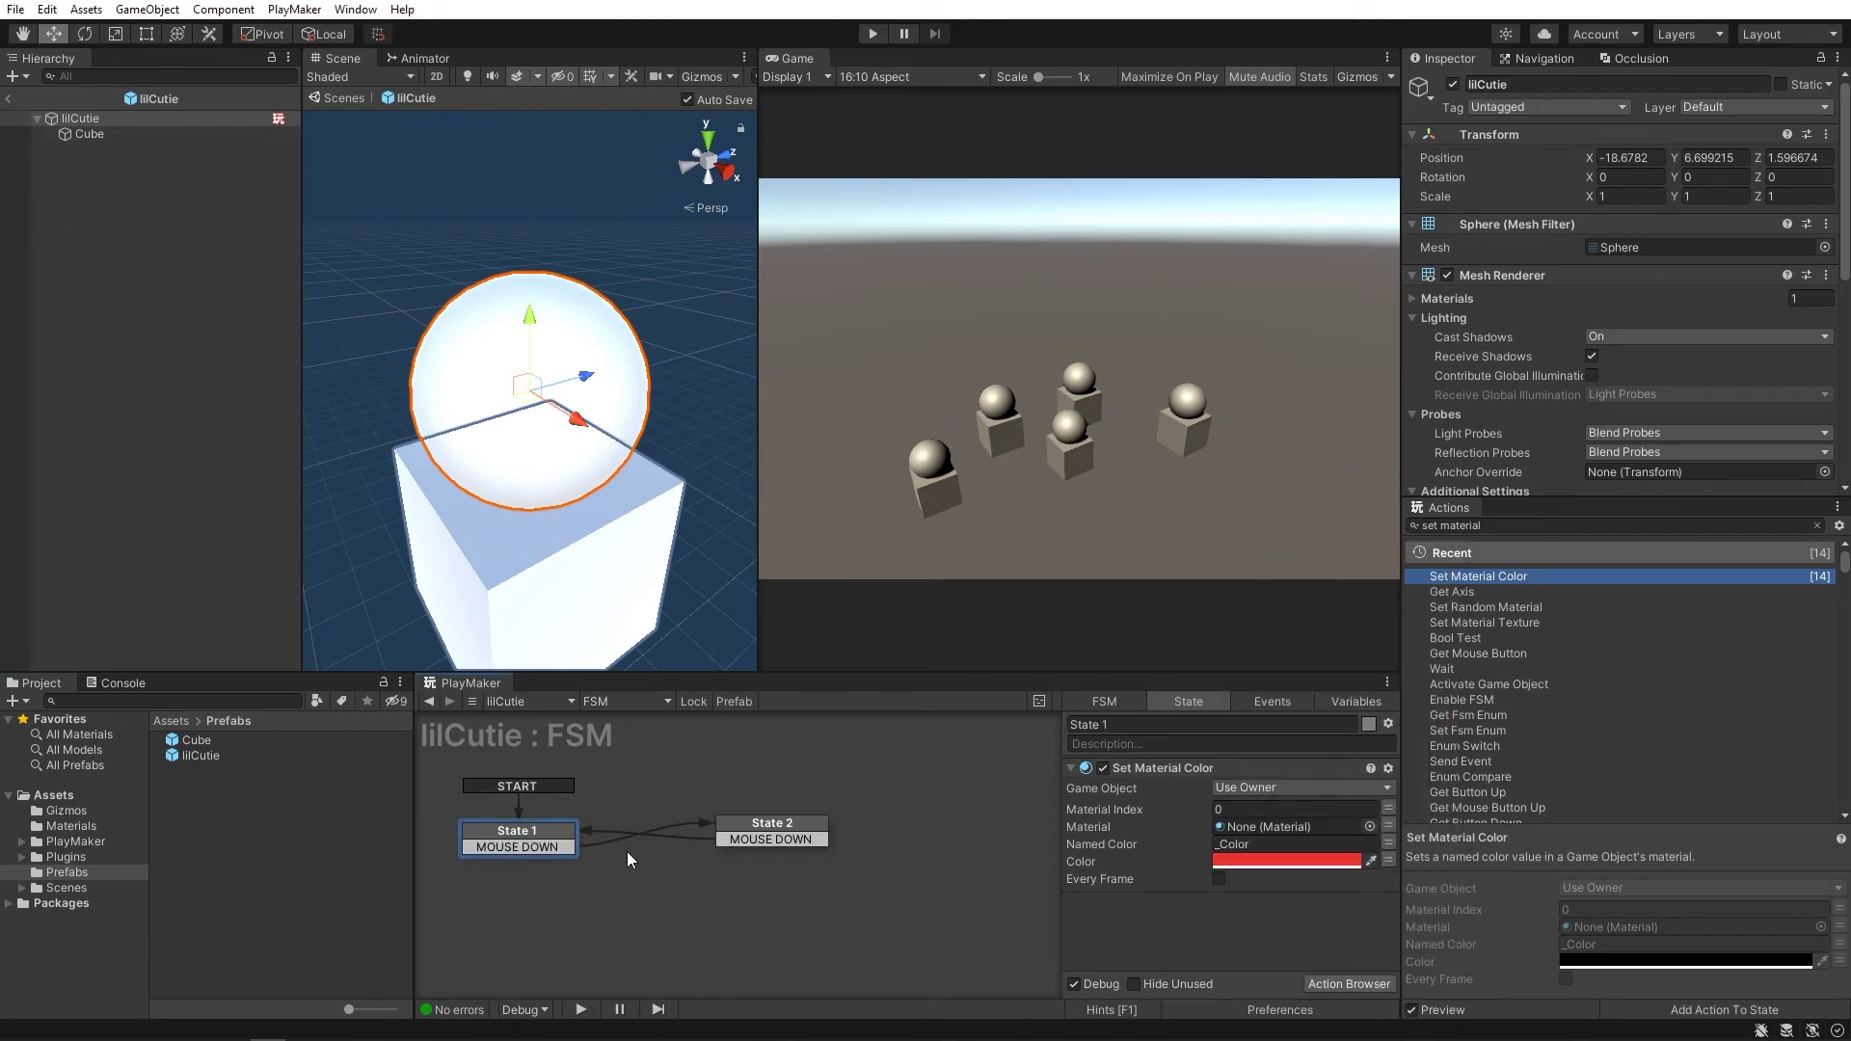
left_click(1234, 859)
left_click(1410, 672)
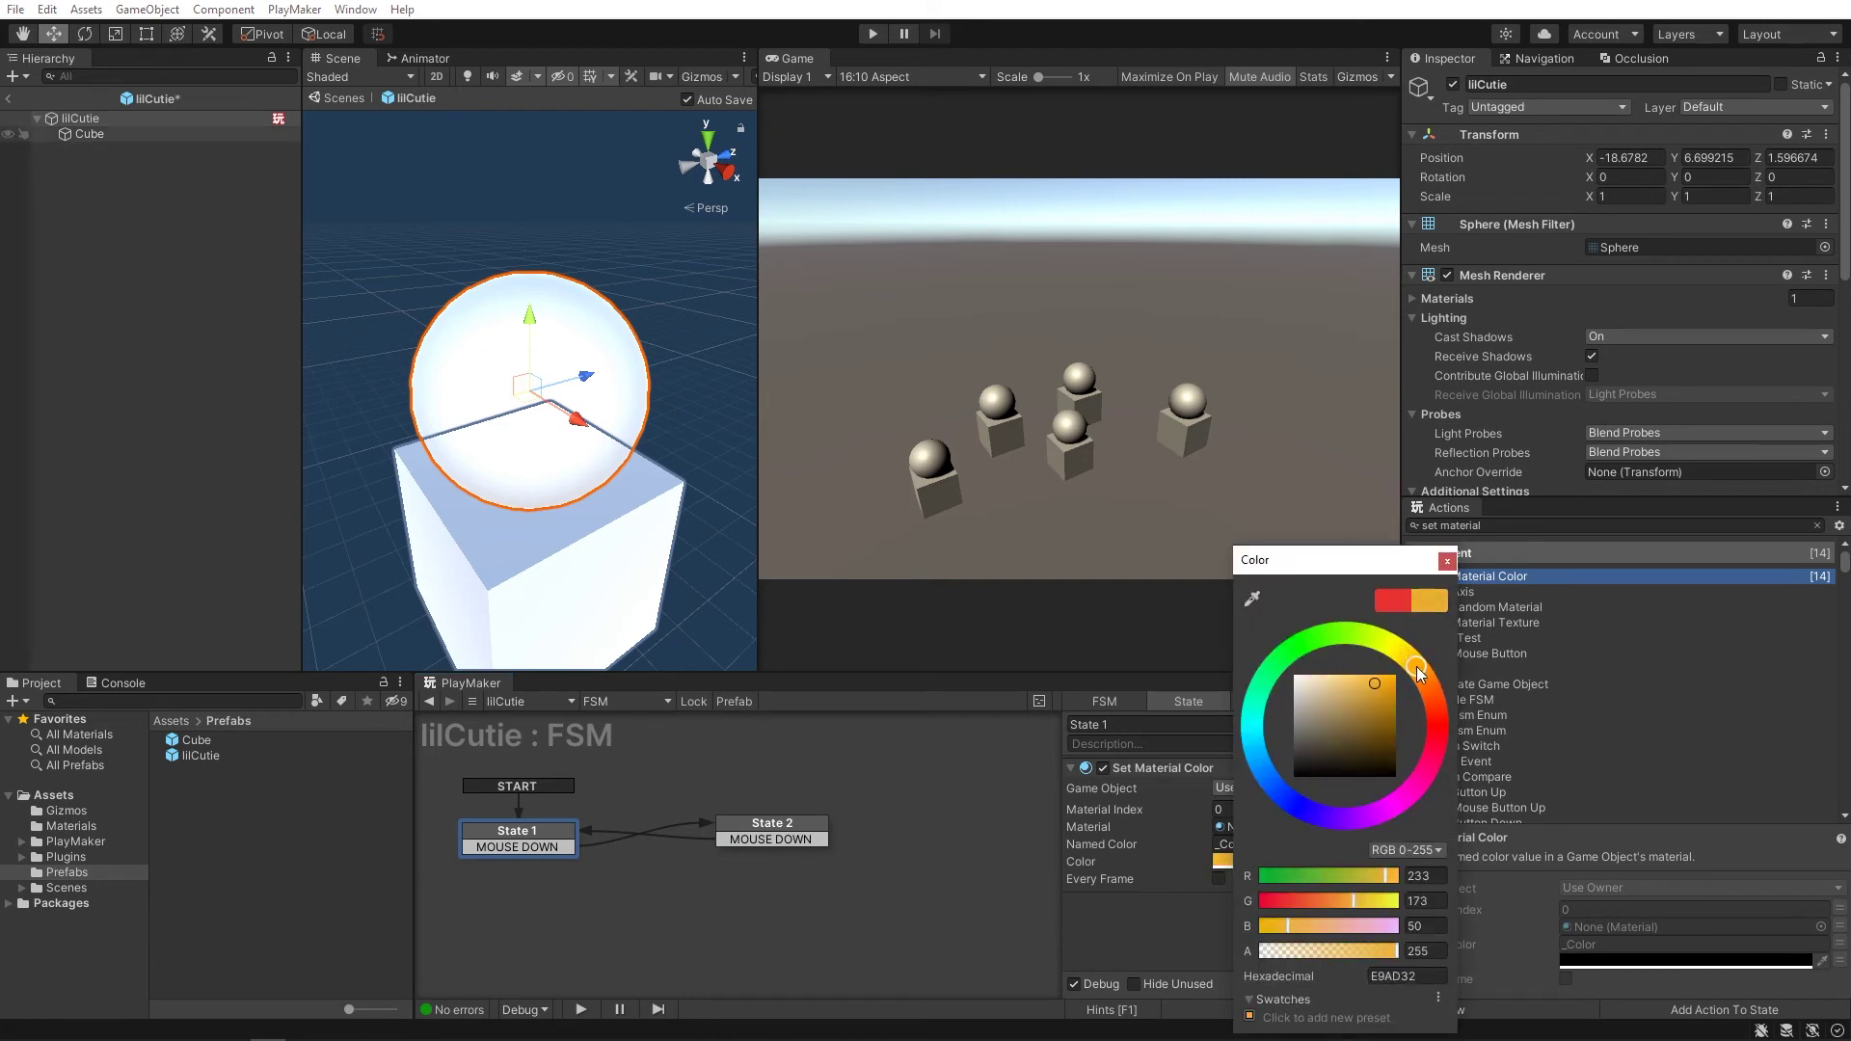
Return to the Prefabs scene and play-test, clicking all five orange spheres to turn them green
left_click(992, 895)
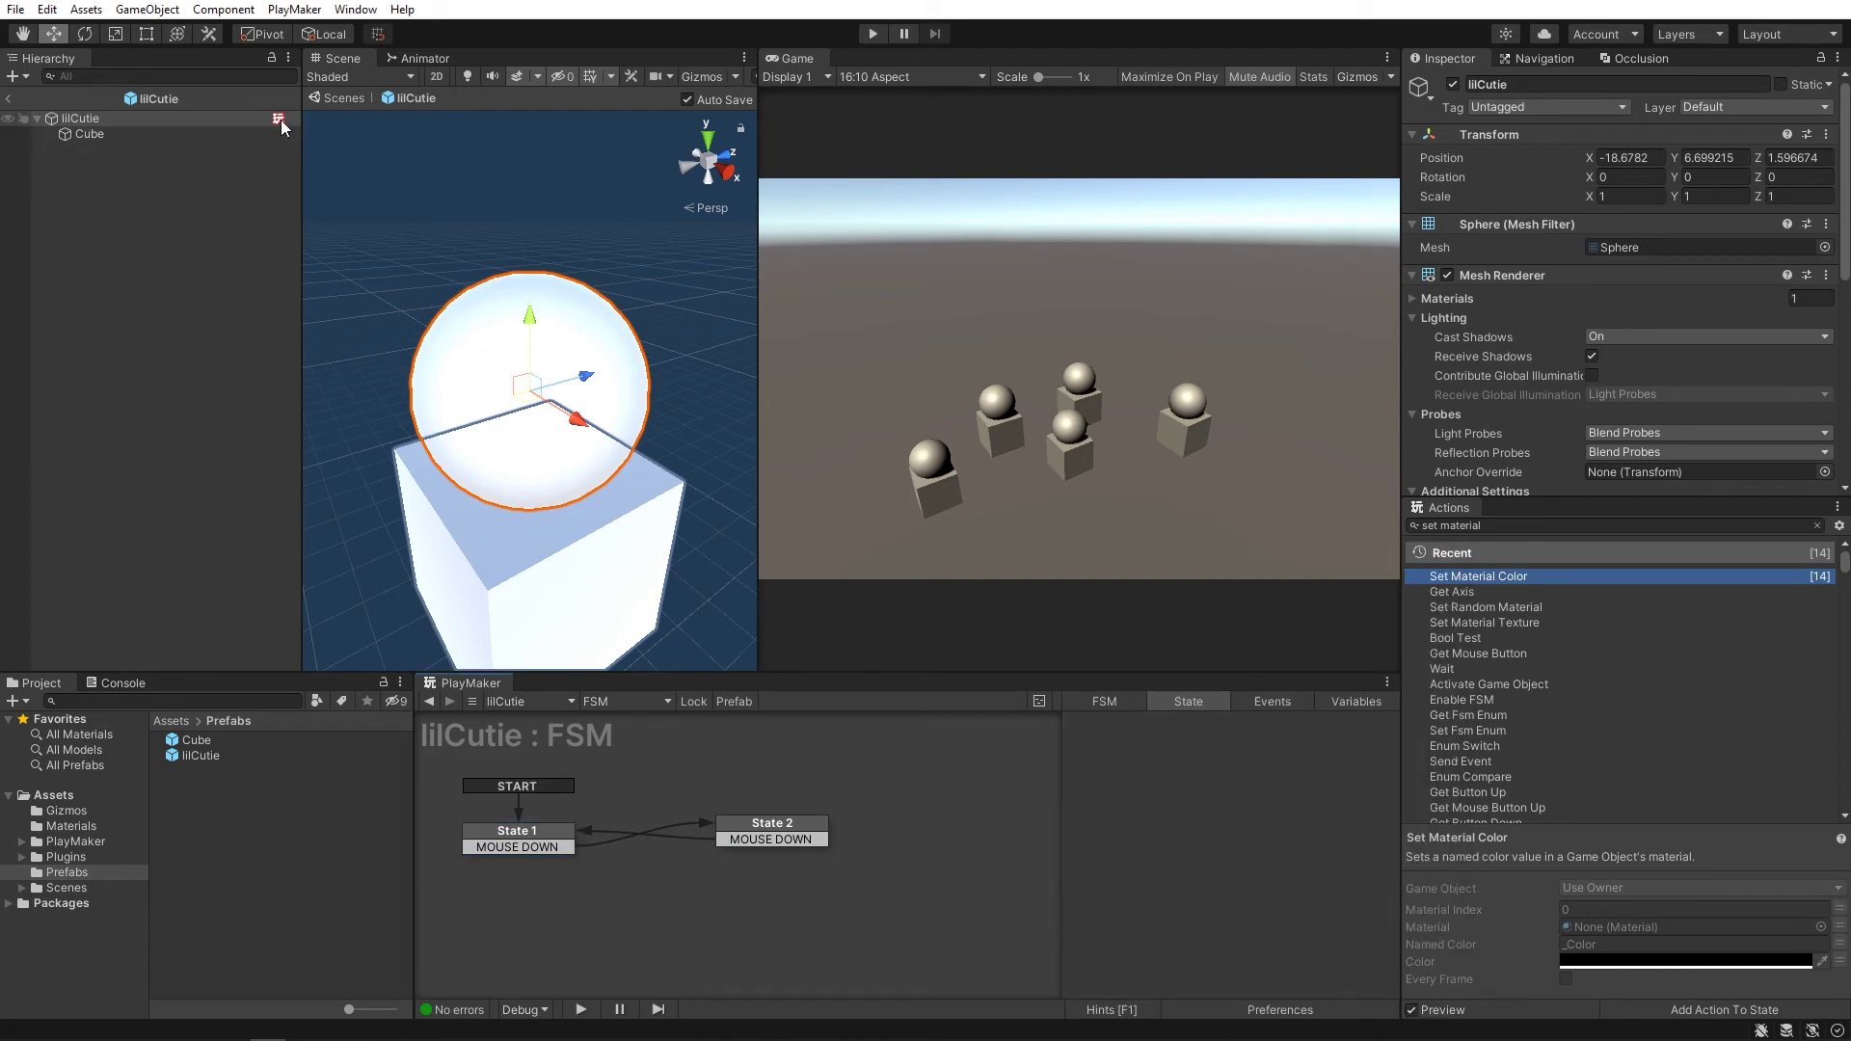
left_click(7, 98)
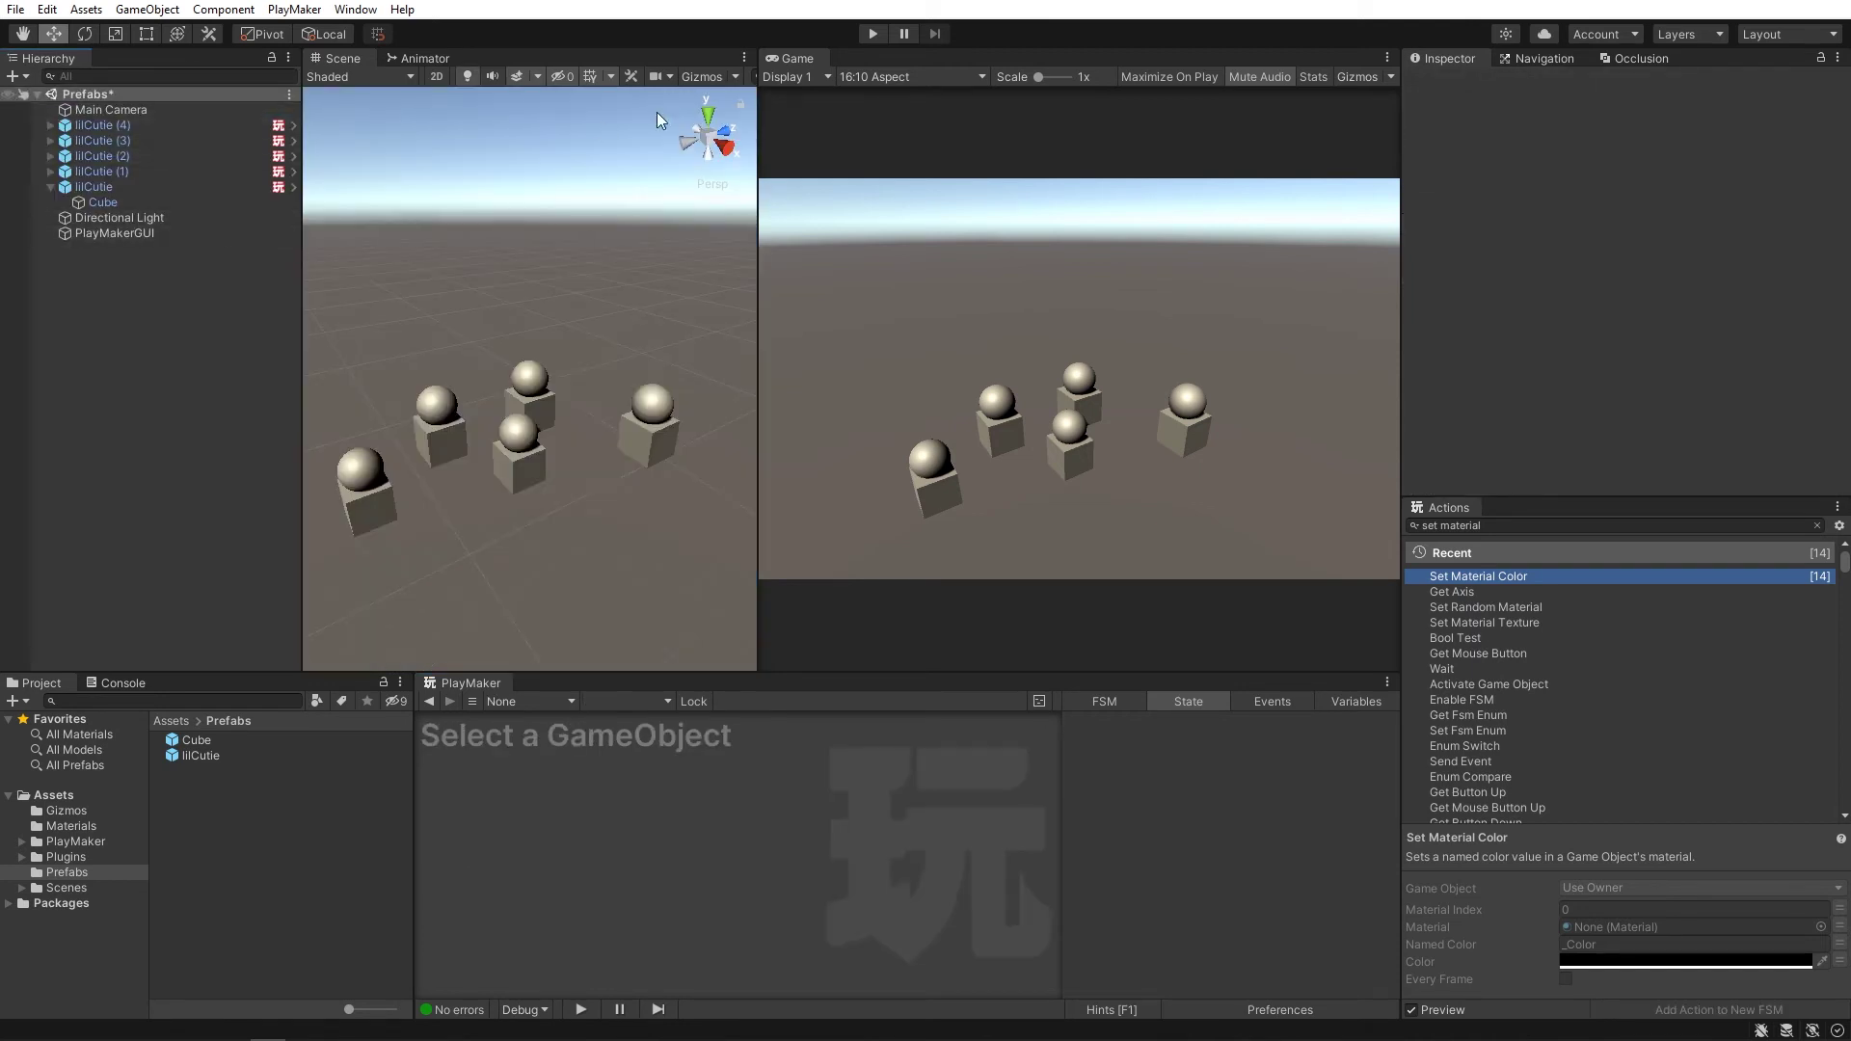
left_click(873, 34)
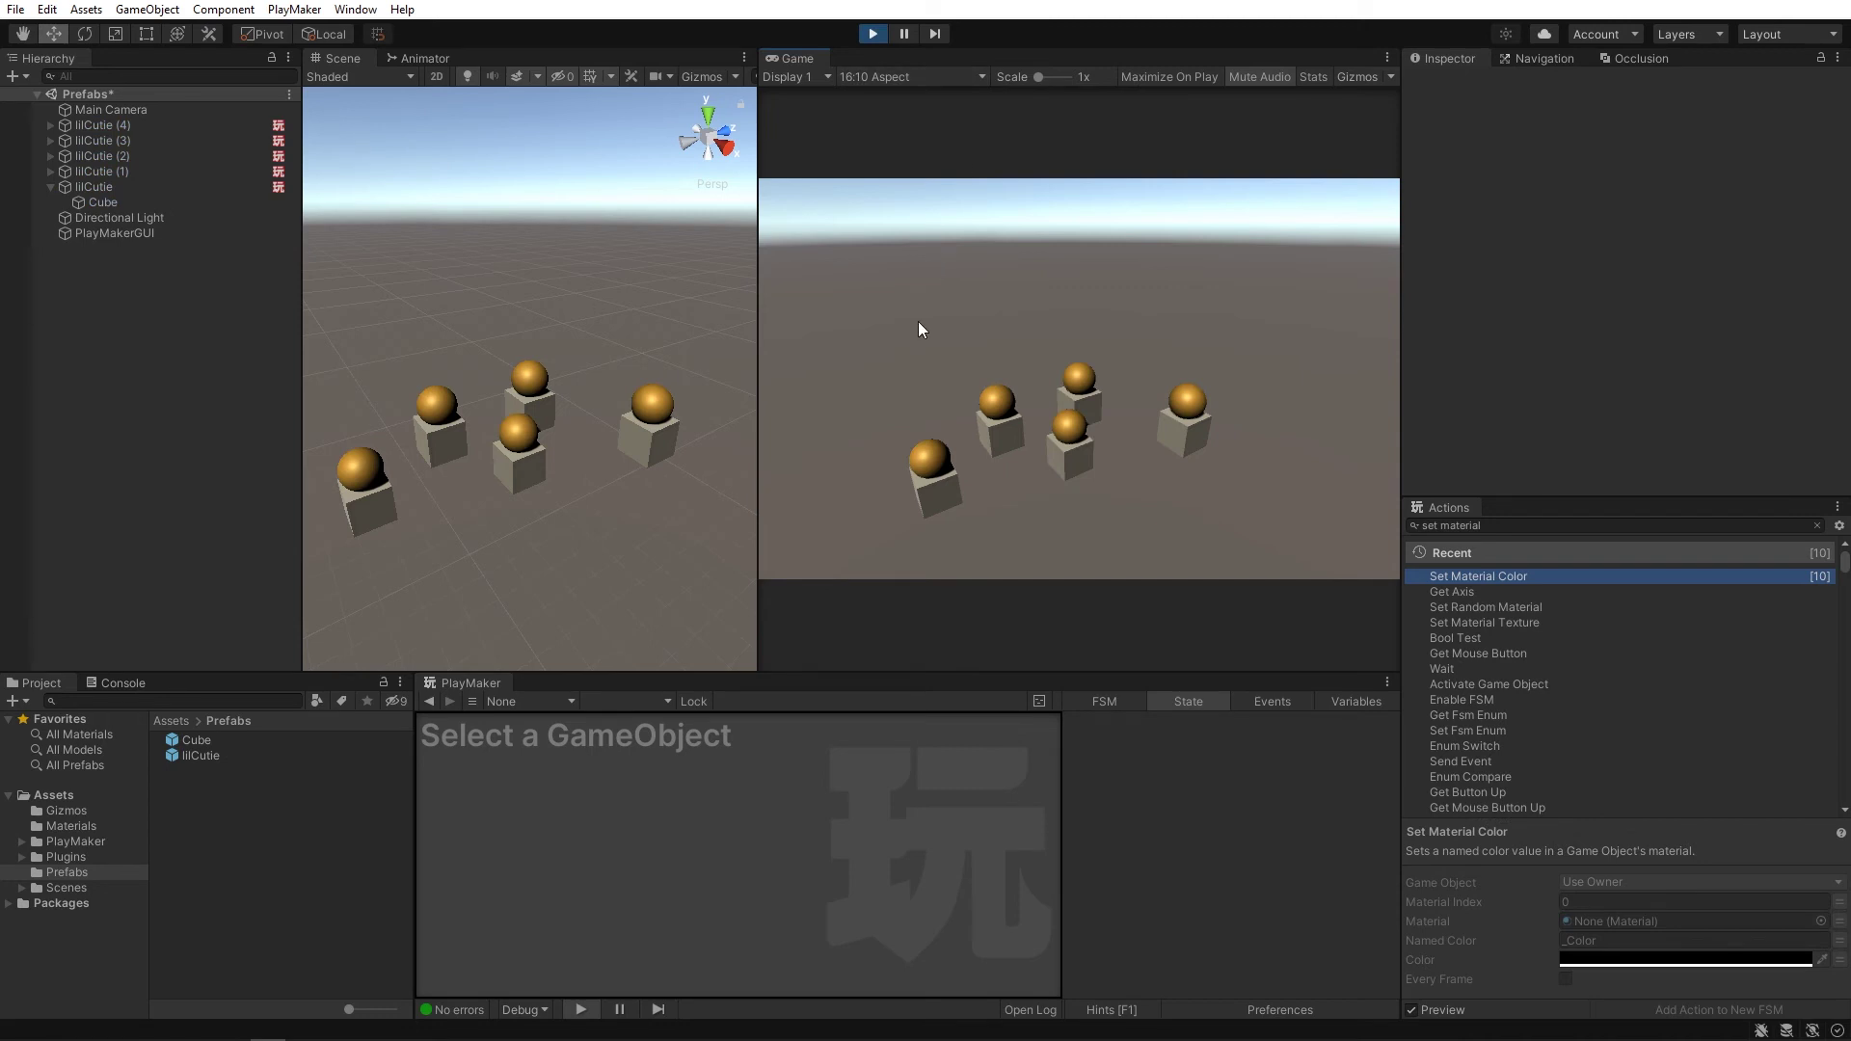
left_click(922, 459)
left_click(995, 407)
left_click(1066, 422)
left_click(1079, 387)
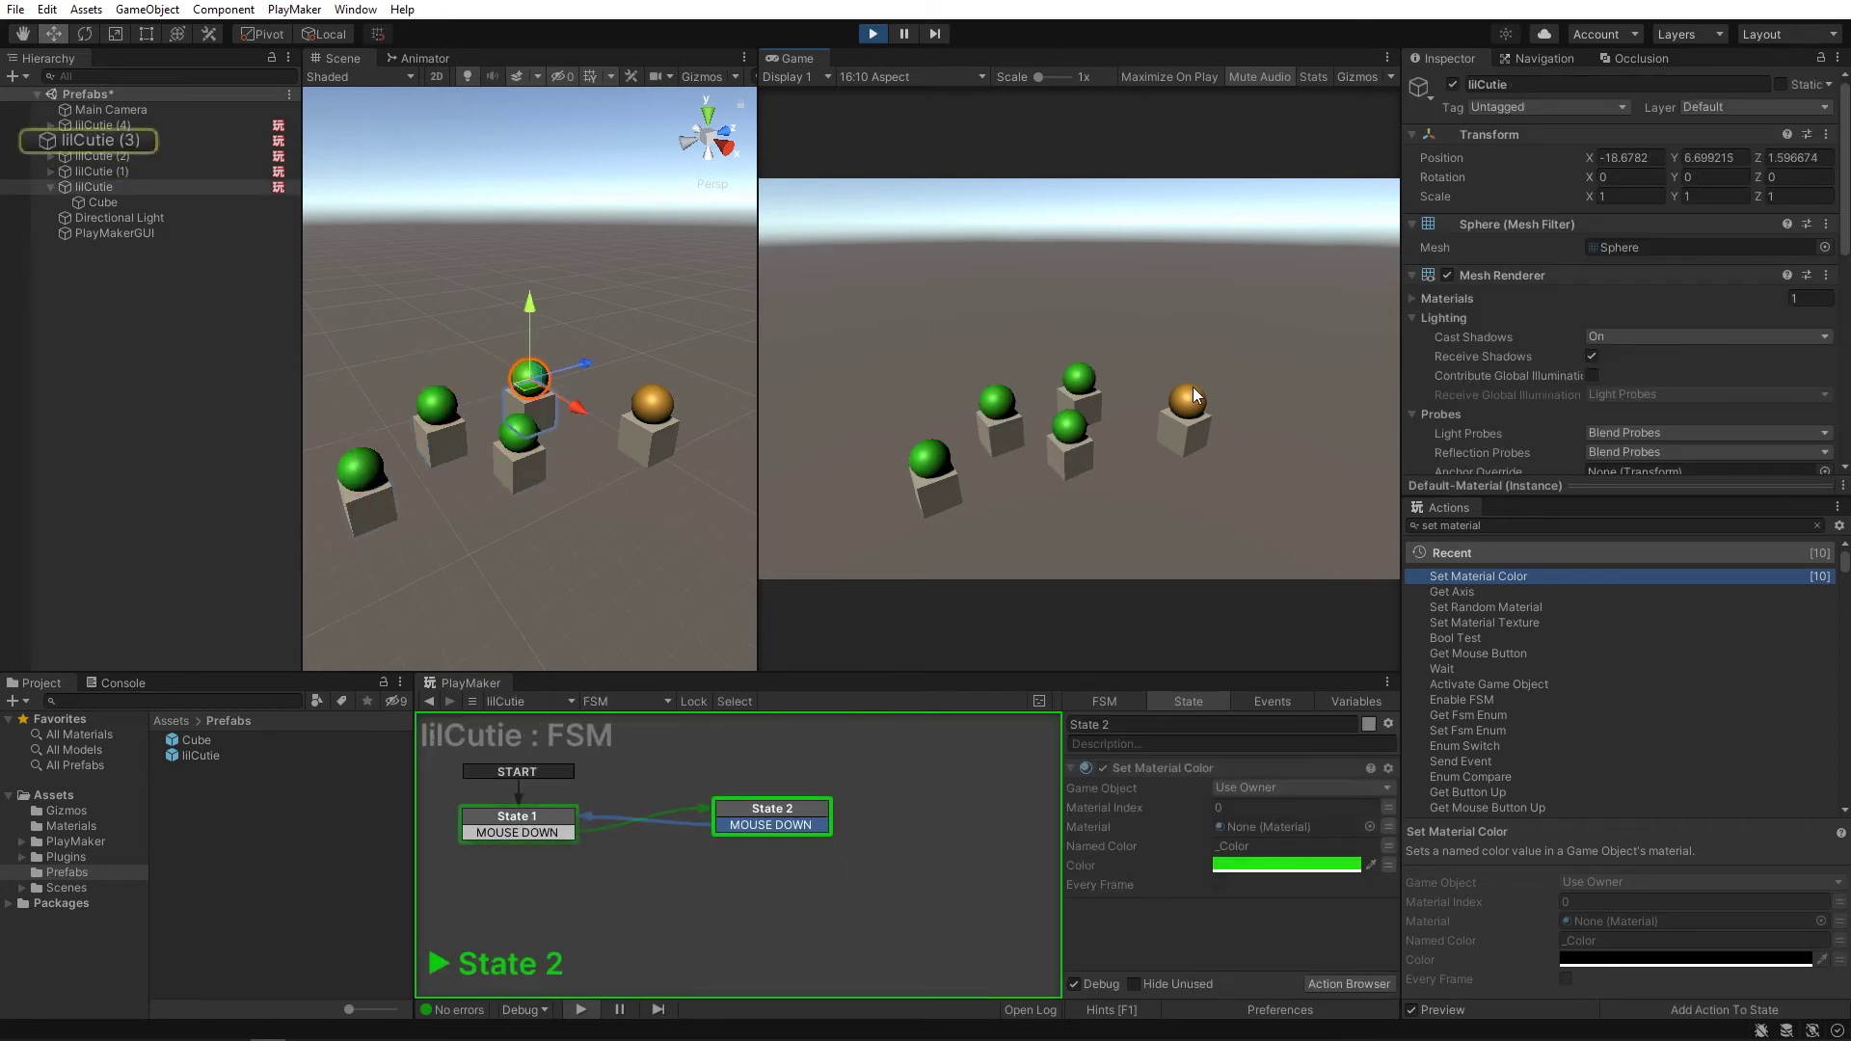
left_click(1192, 390)
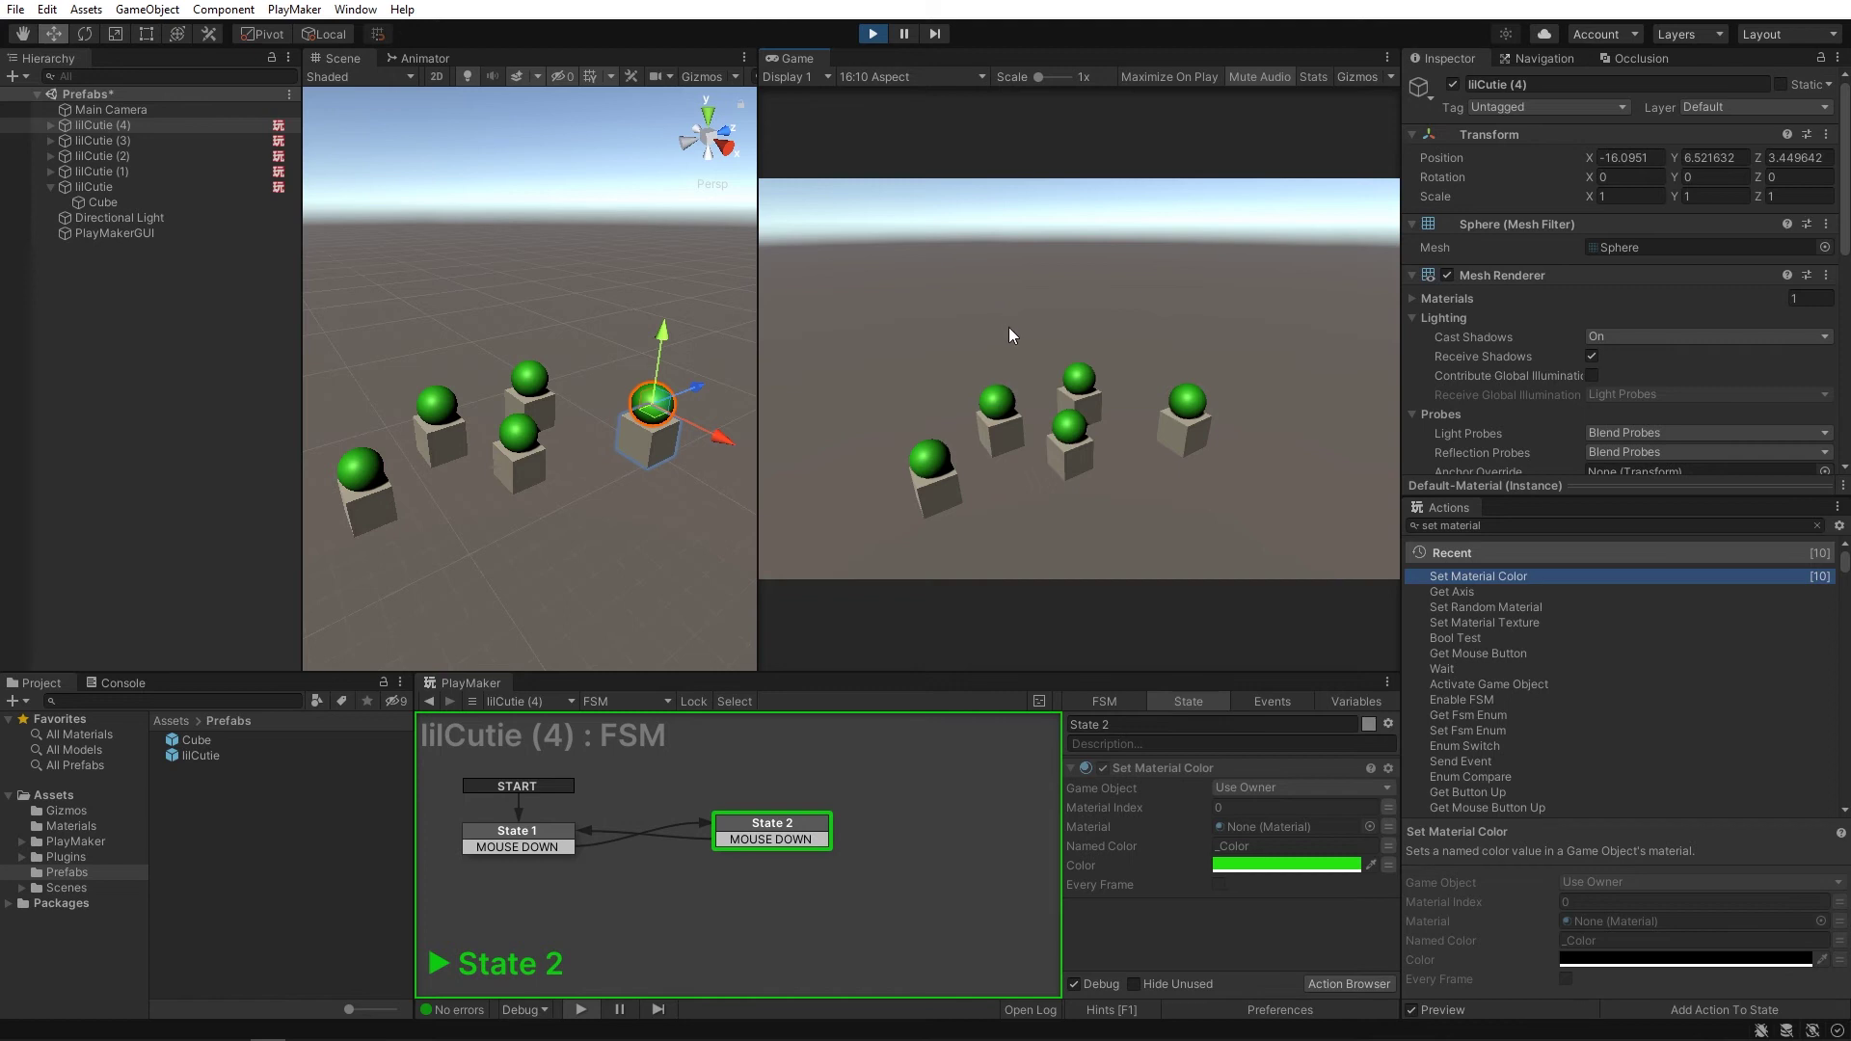
Stop play mode and raise lilCutie (4)'s child Cube above its sphere to Y 0.86
left_click(870, 35)
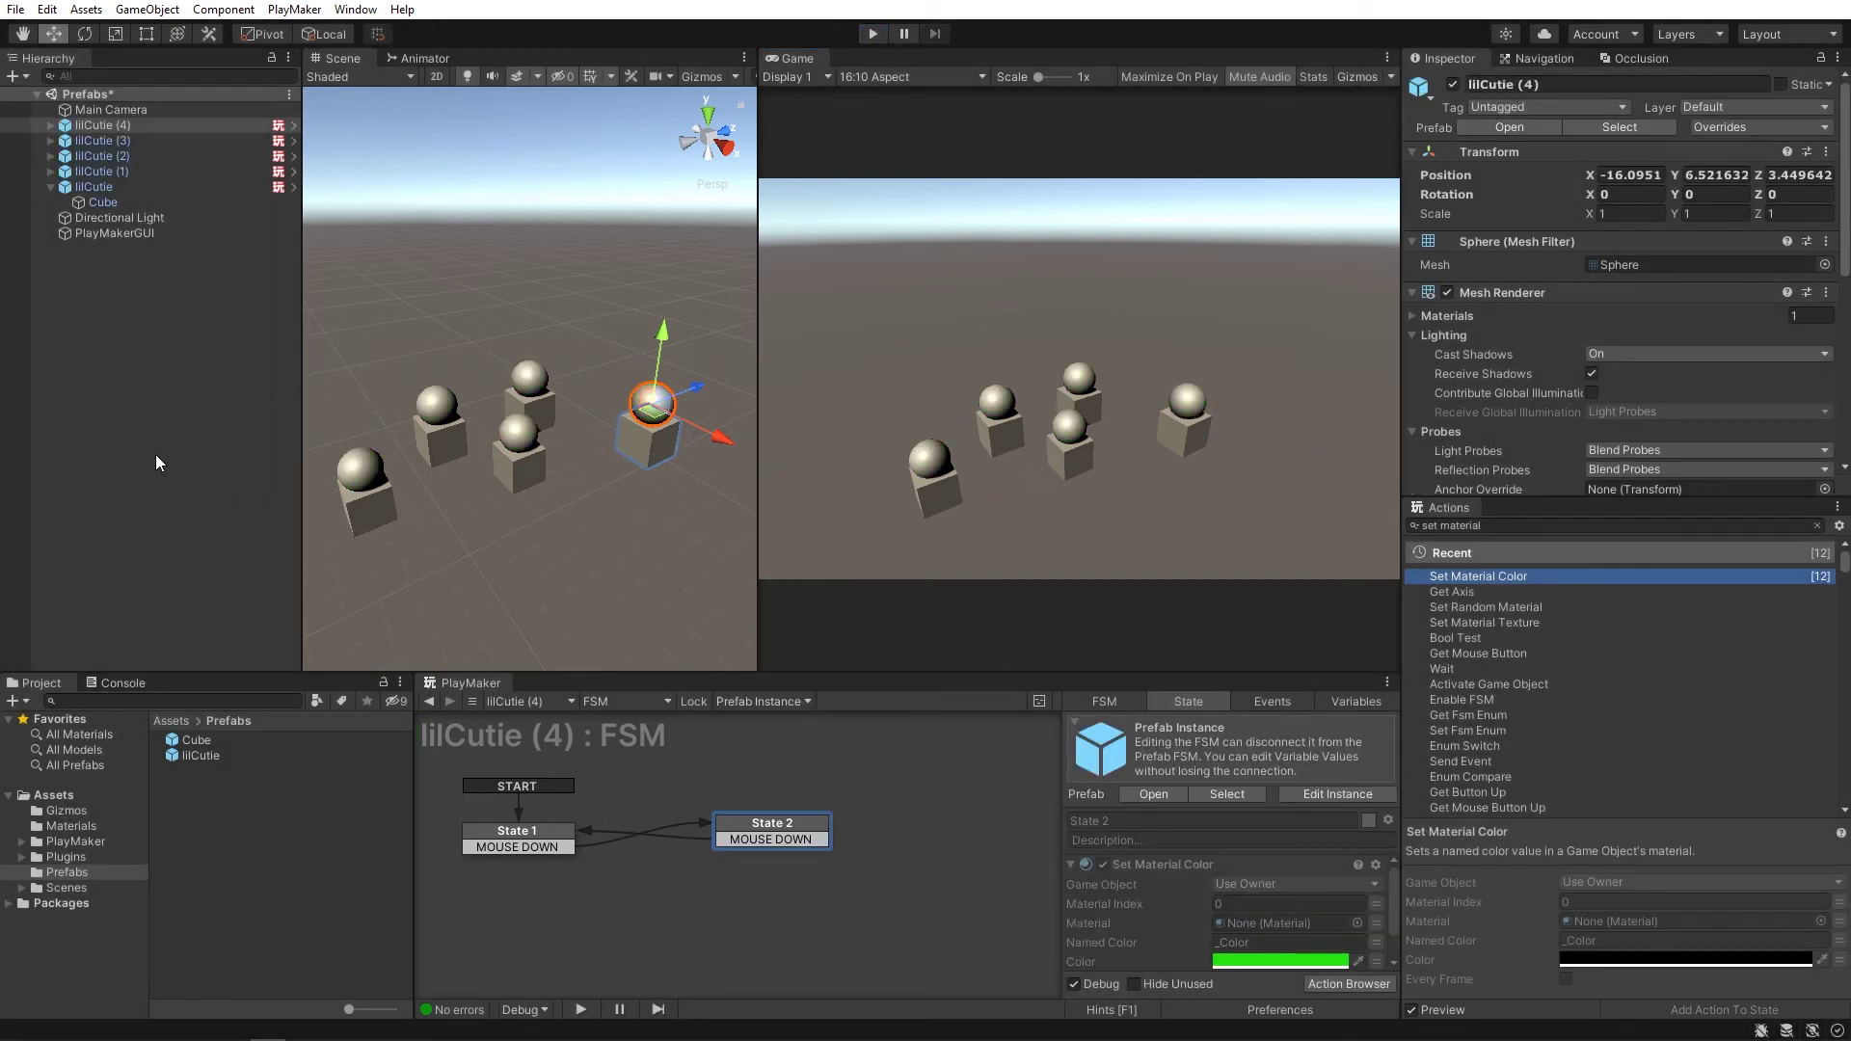
left_click(52, 125)
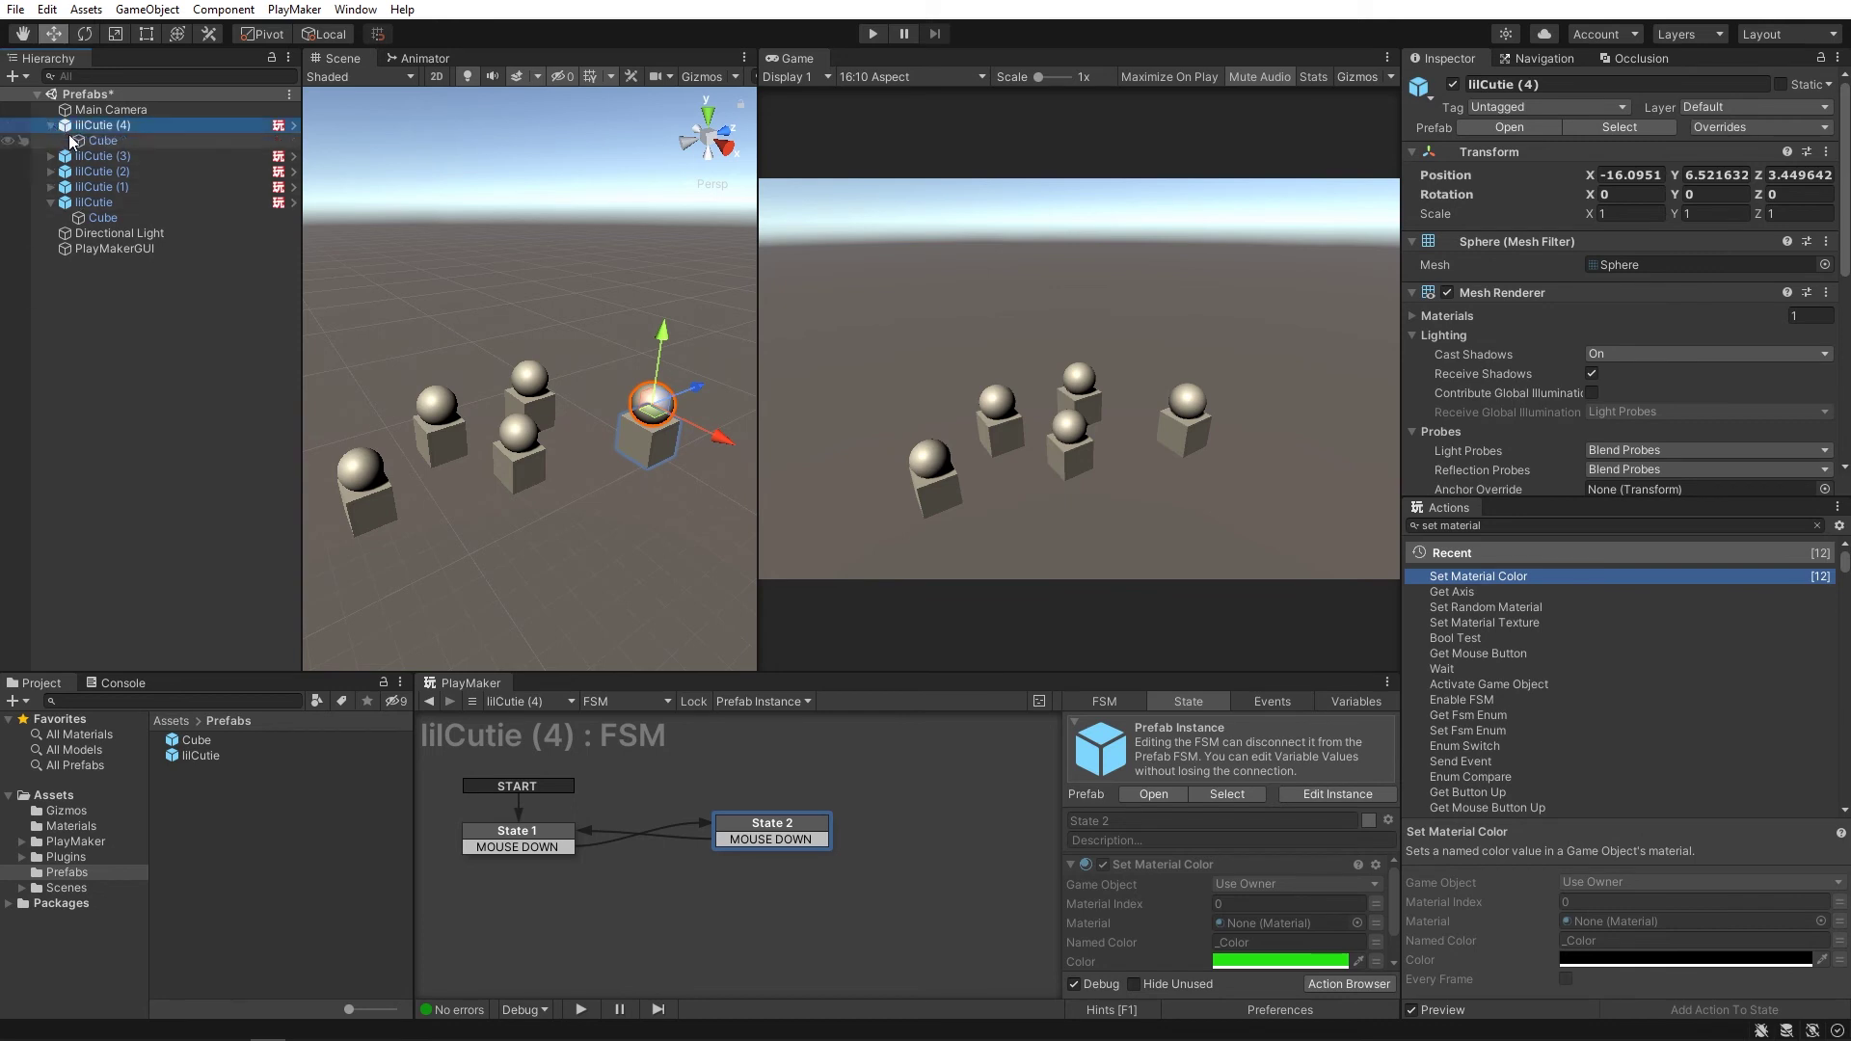
left_click(85, 143)
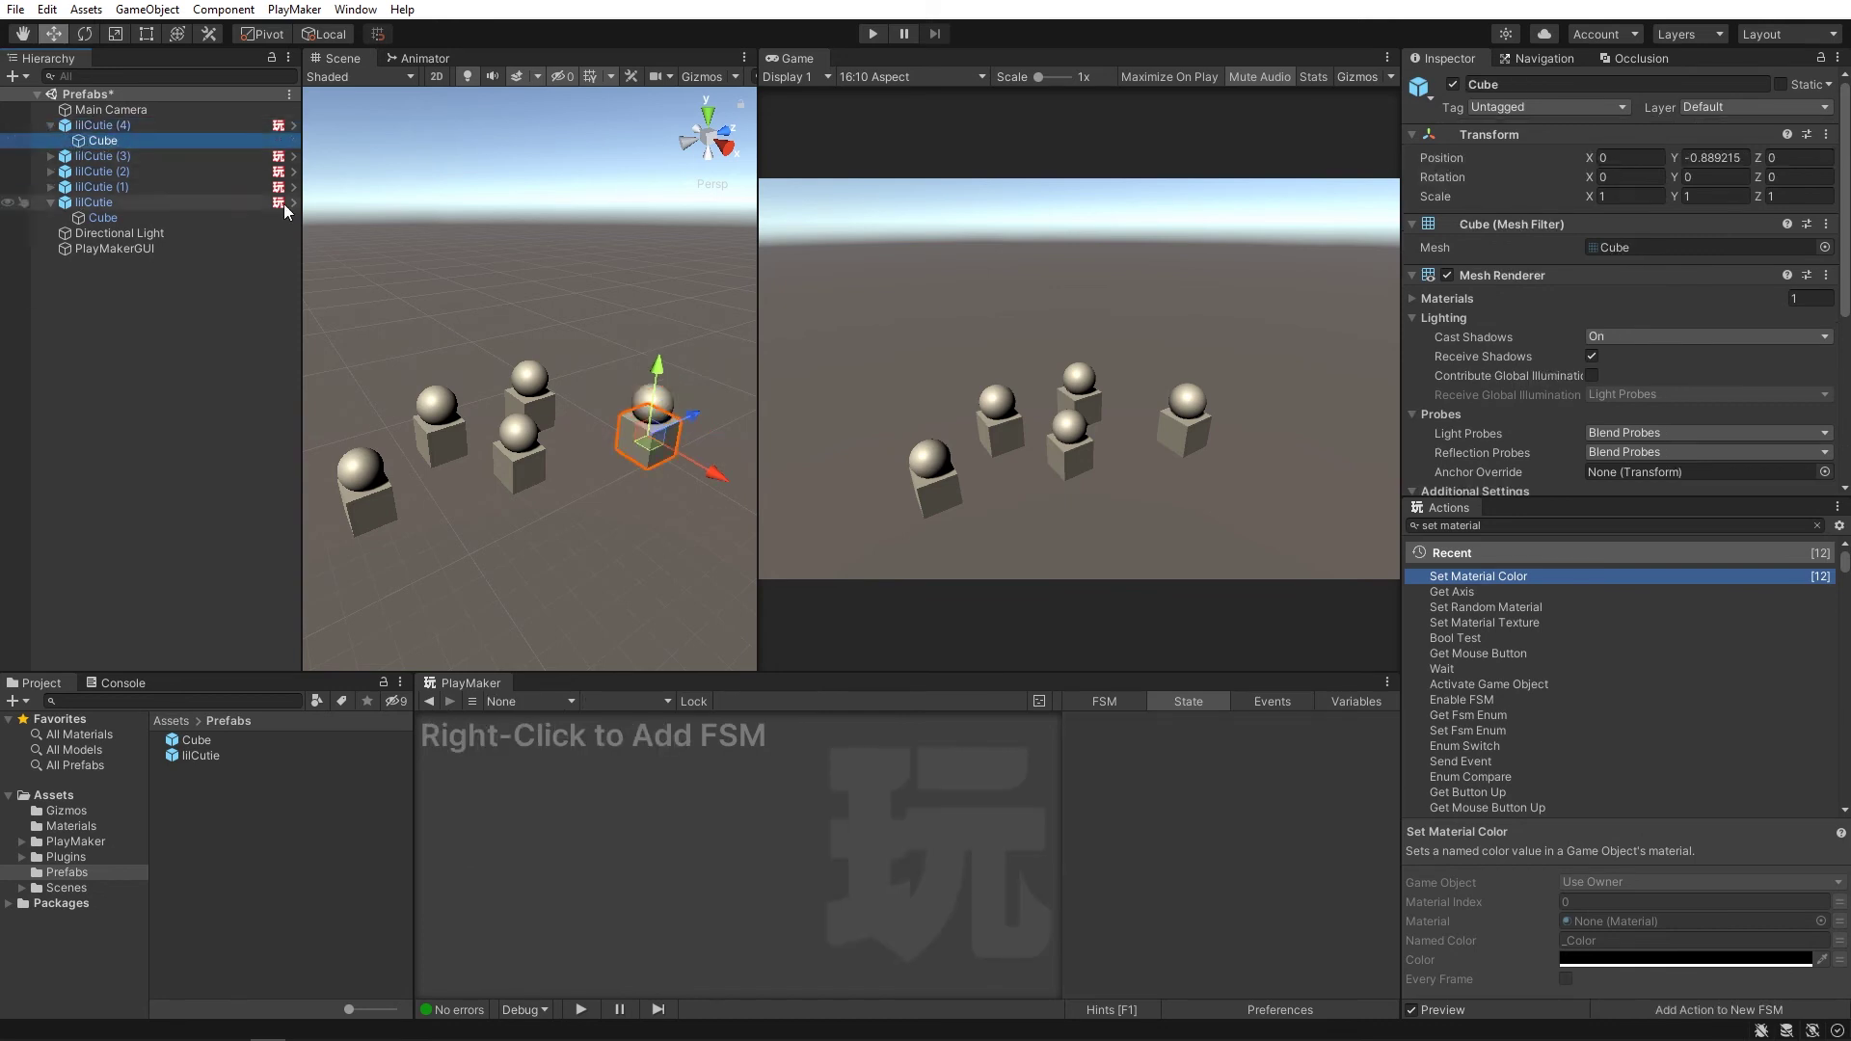
left_click_drag(663, 363, 663, 294)
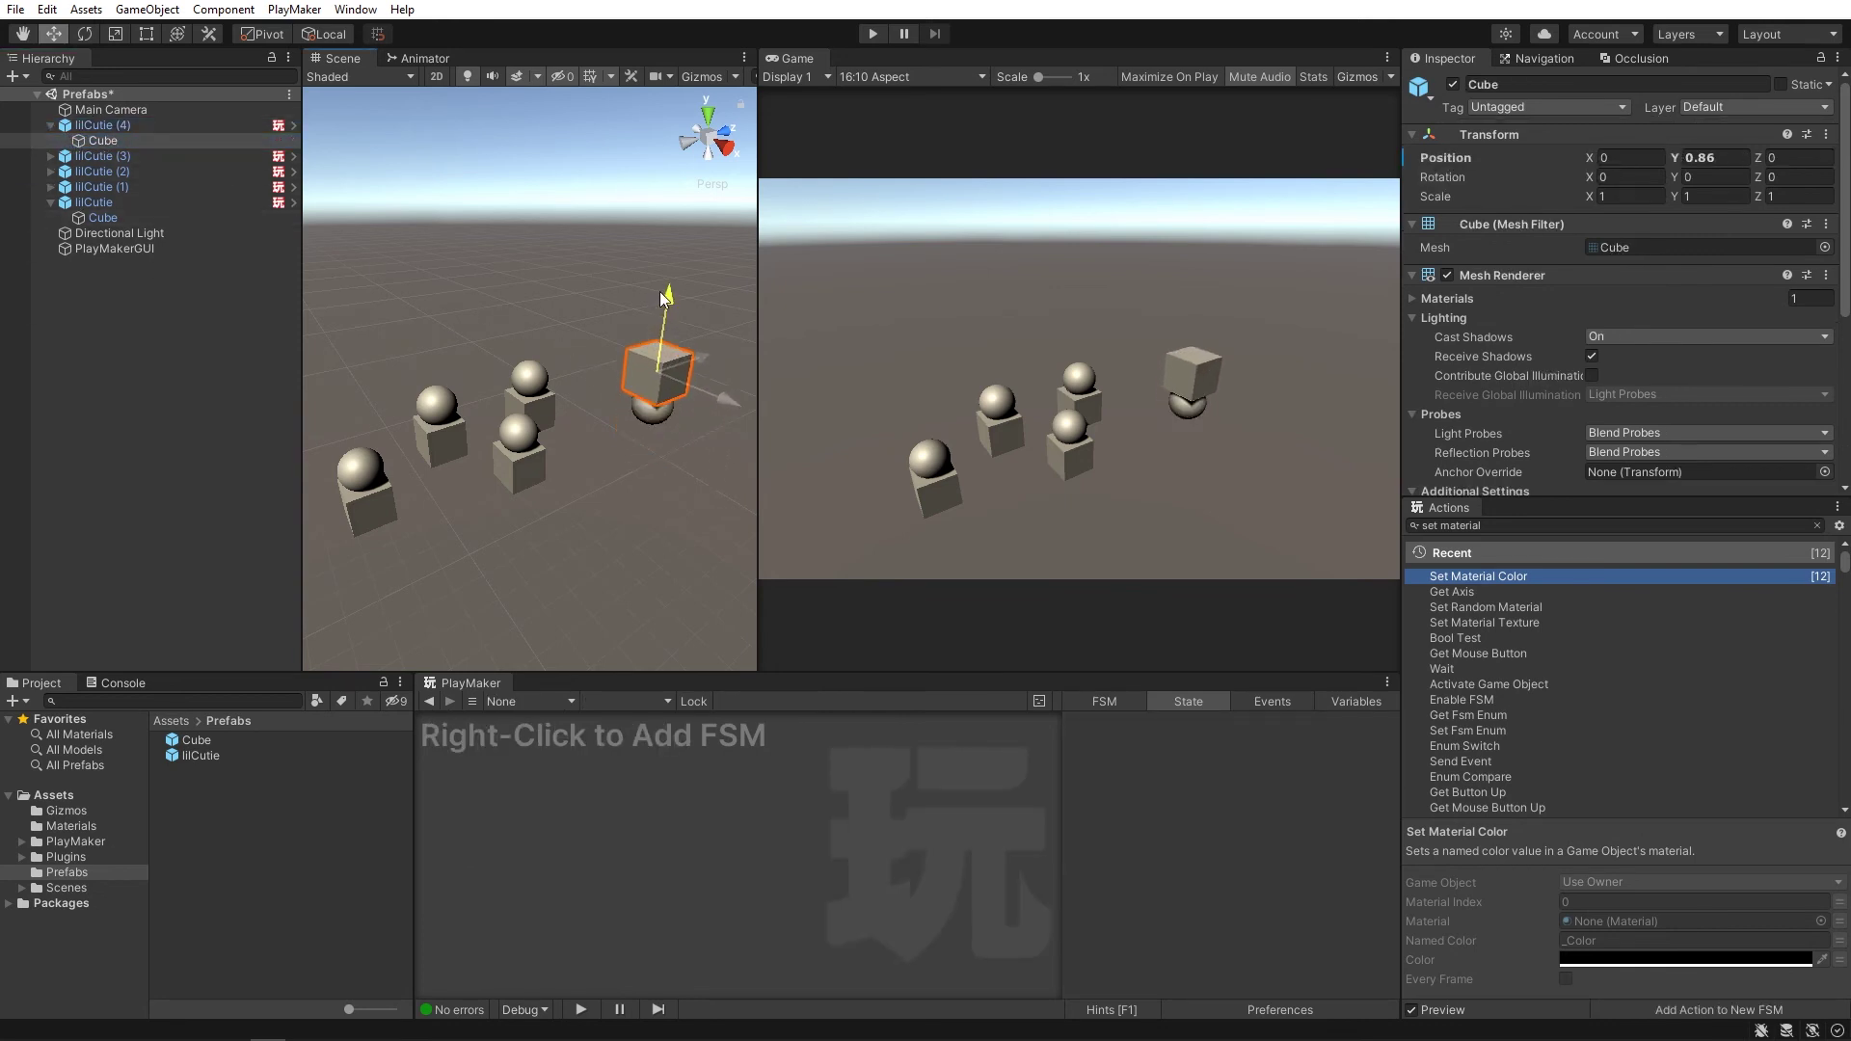
left_click(621, 422)
middle_click_drag(621, 422, 626, 339)
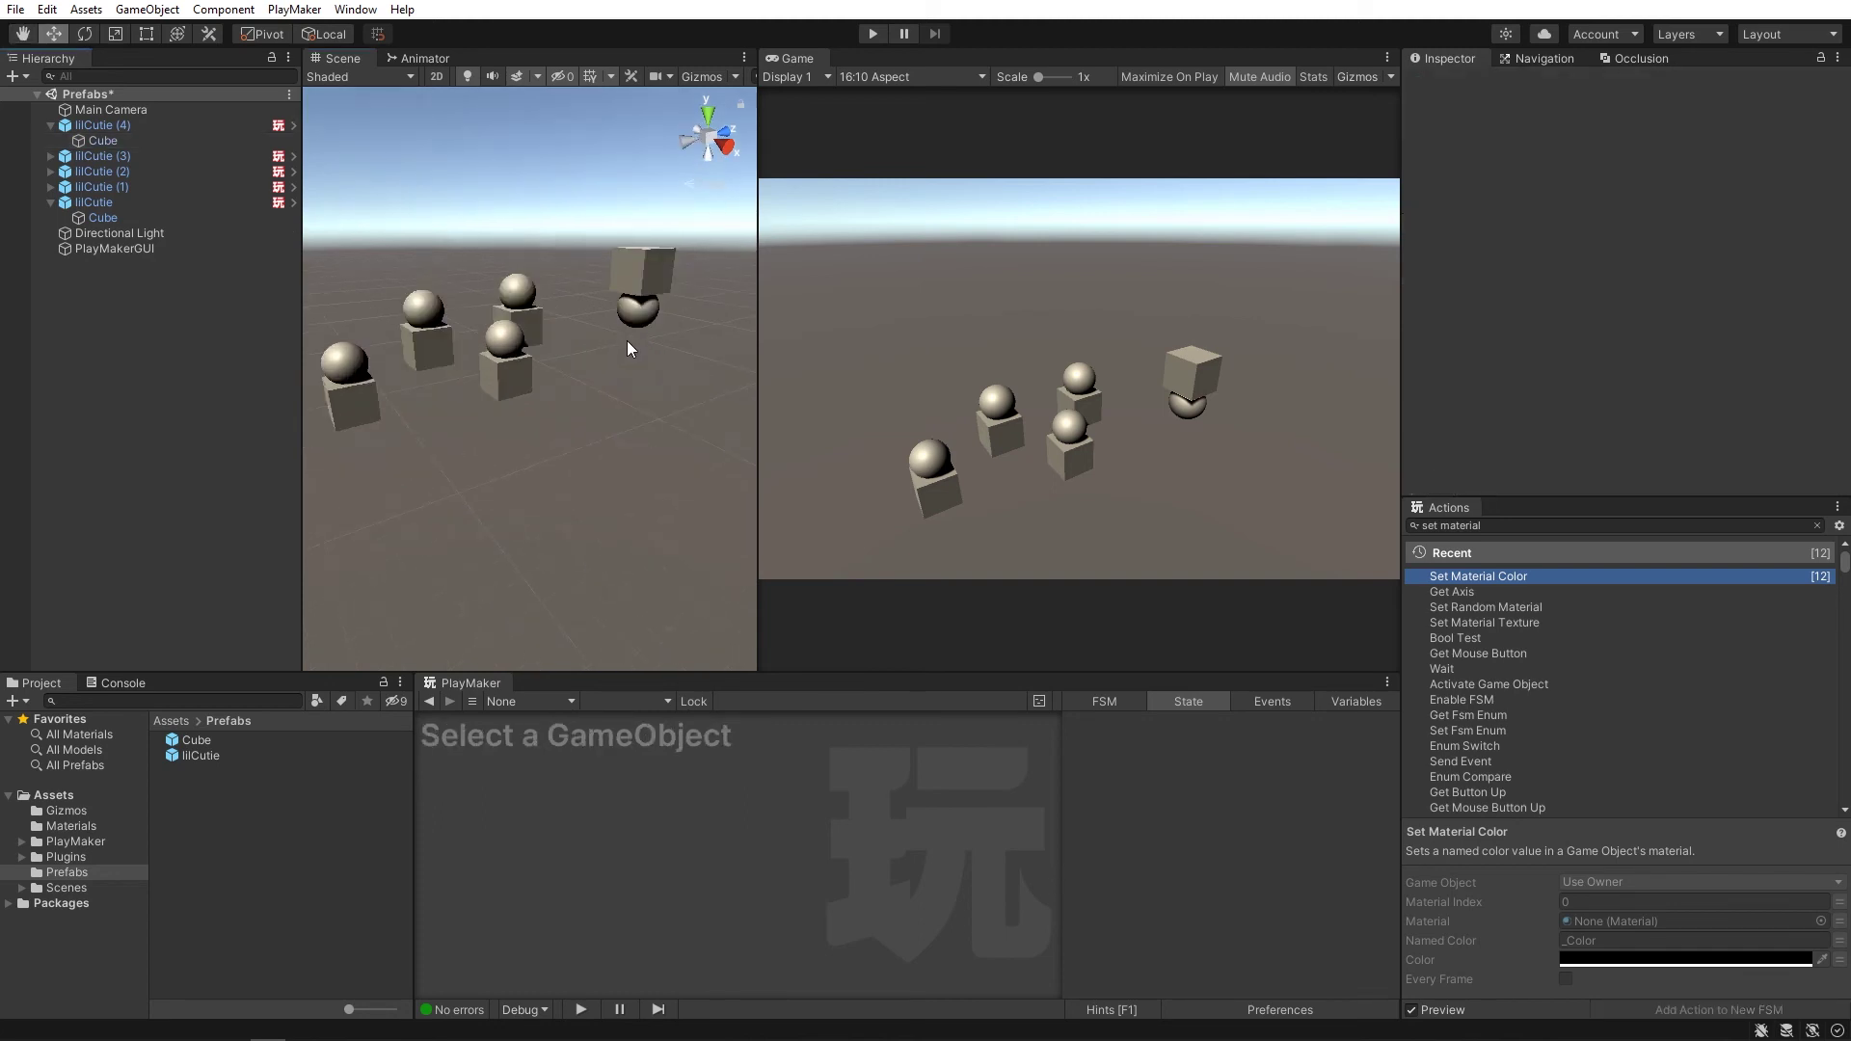
Select lilCutie (4) in the Hierarchy and rename it KidNPlaymaker
left_click(90, 127)
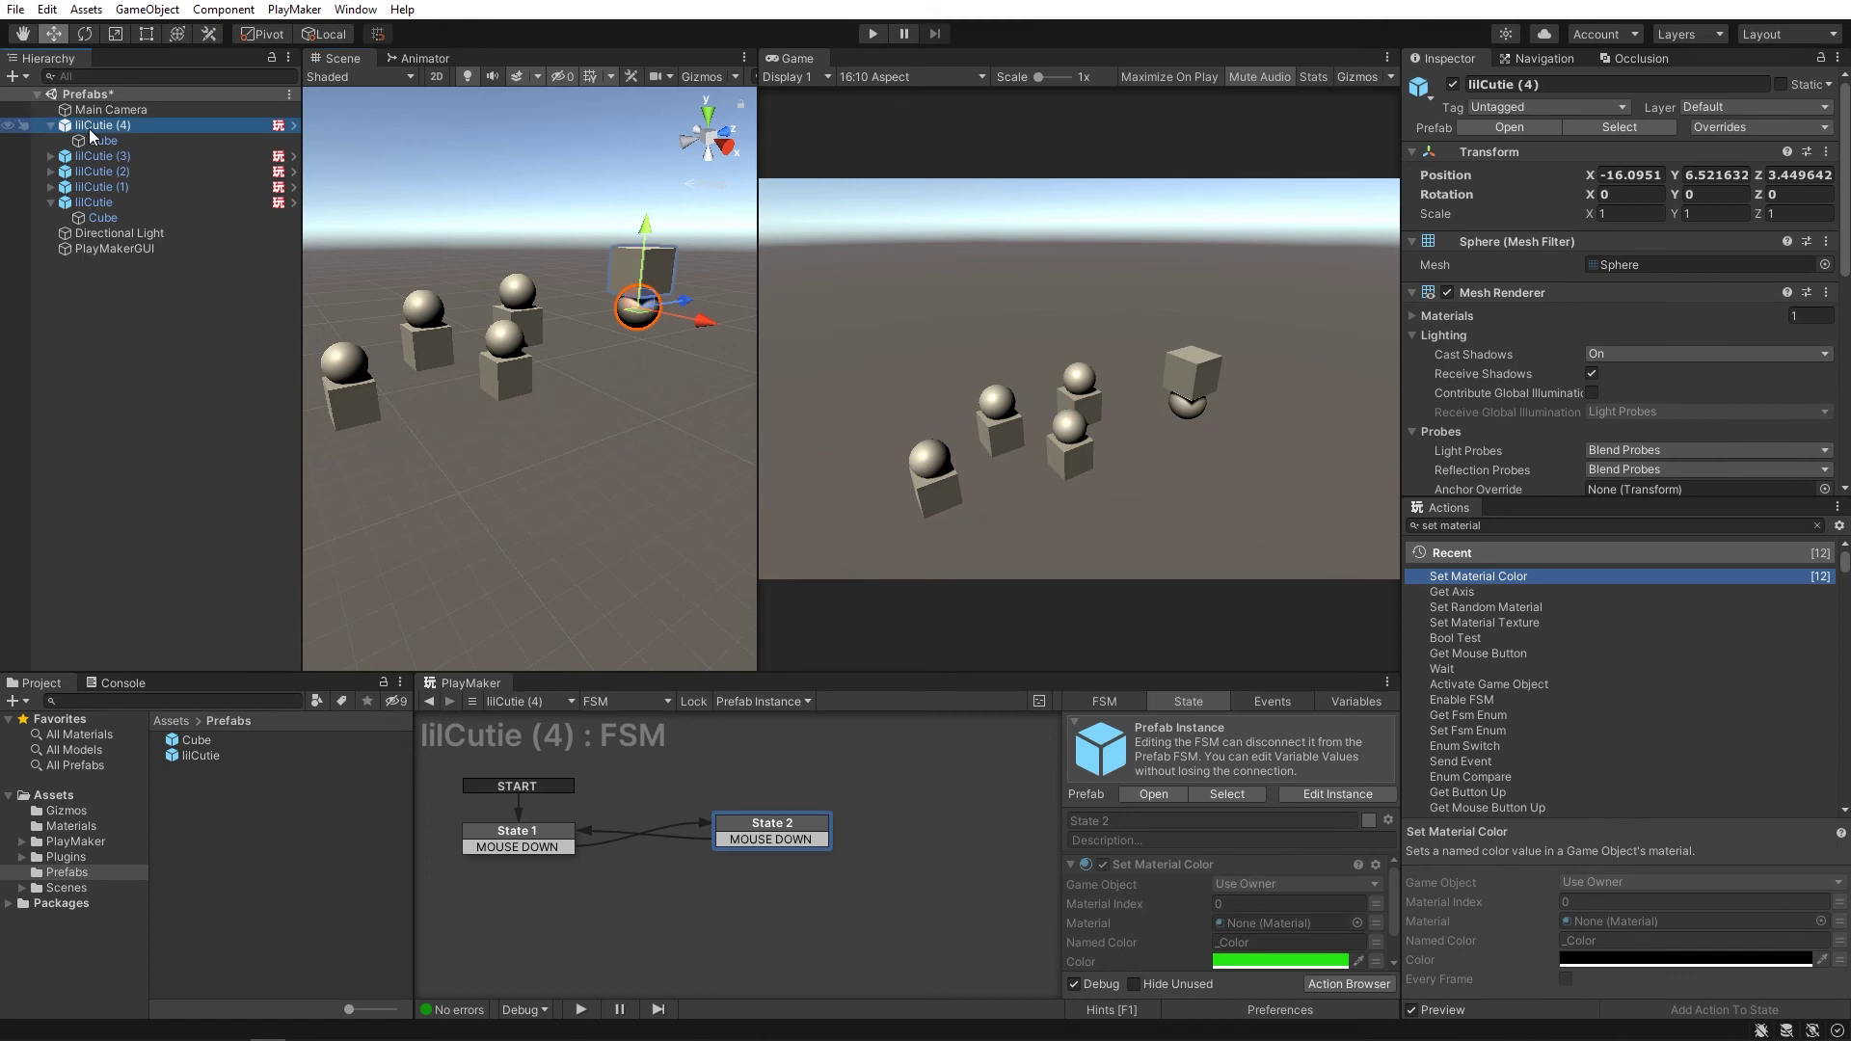
left_click(89, 129)
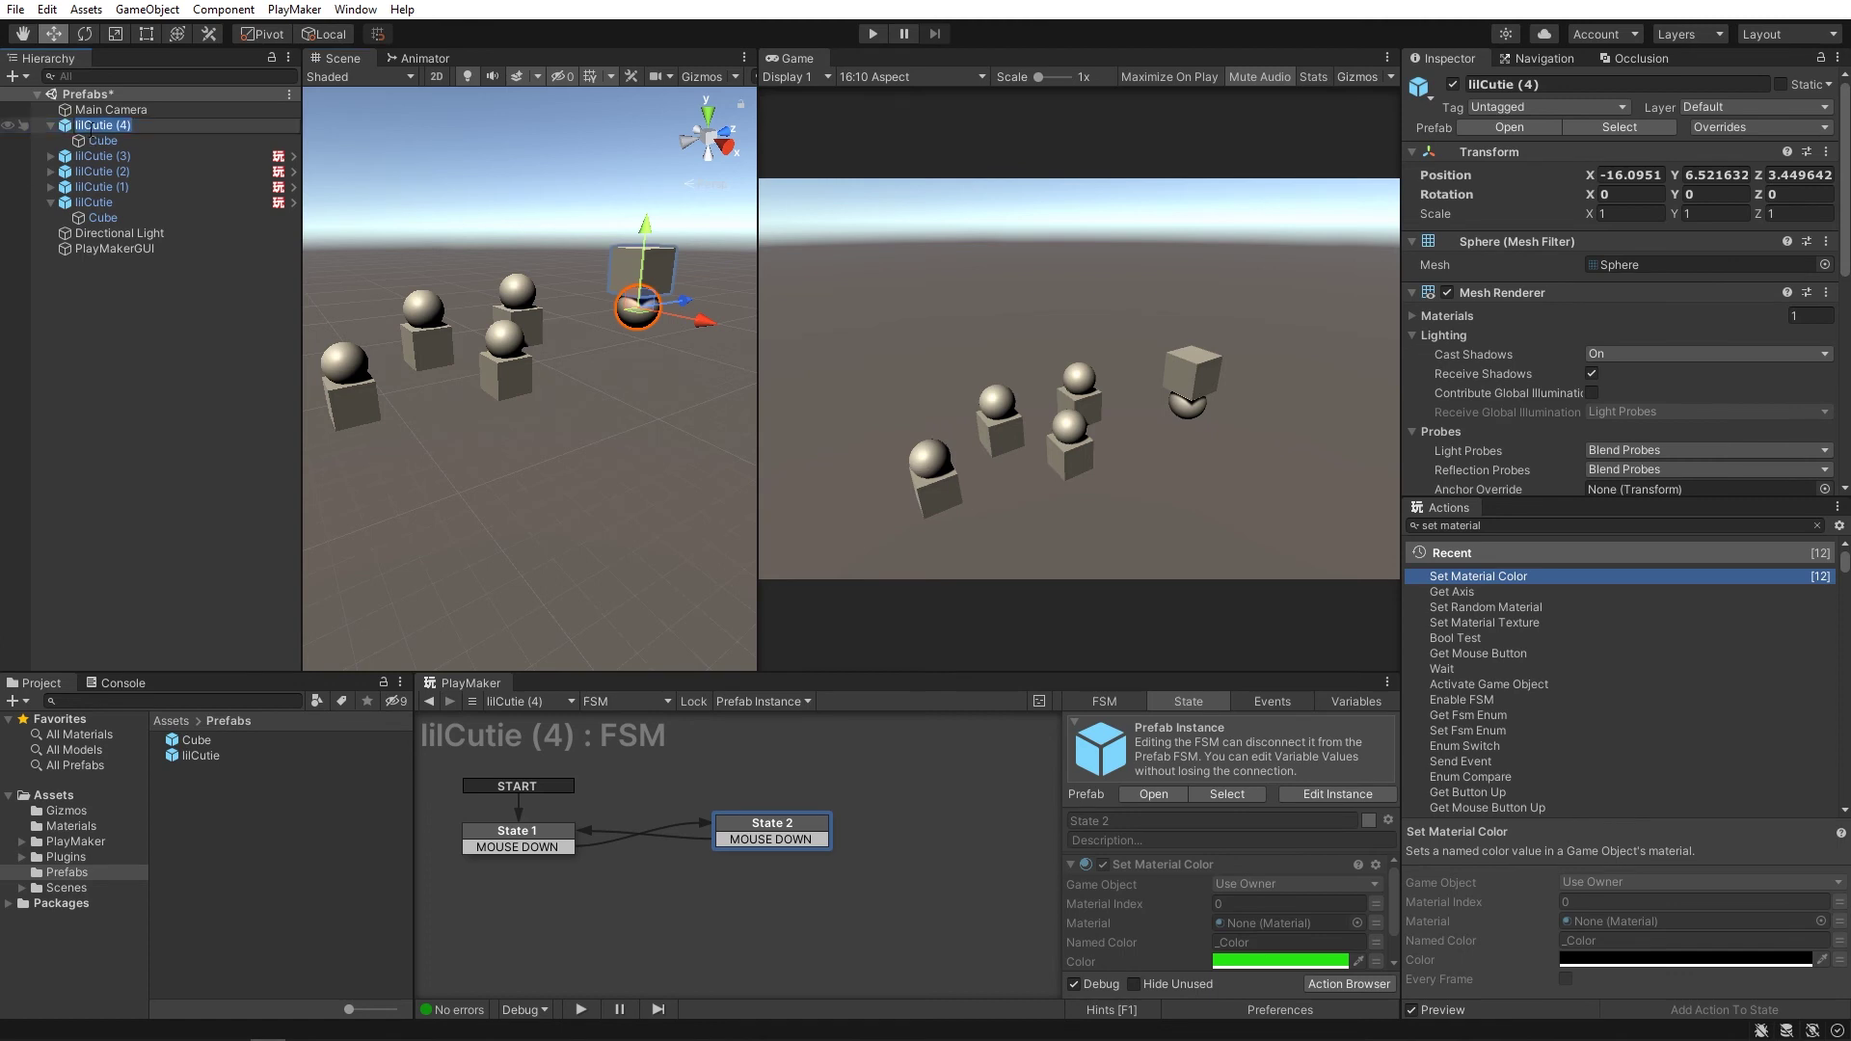
type("Kic")
type("NPlaymaker")
key("Return")
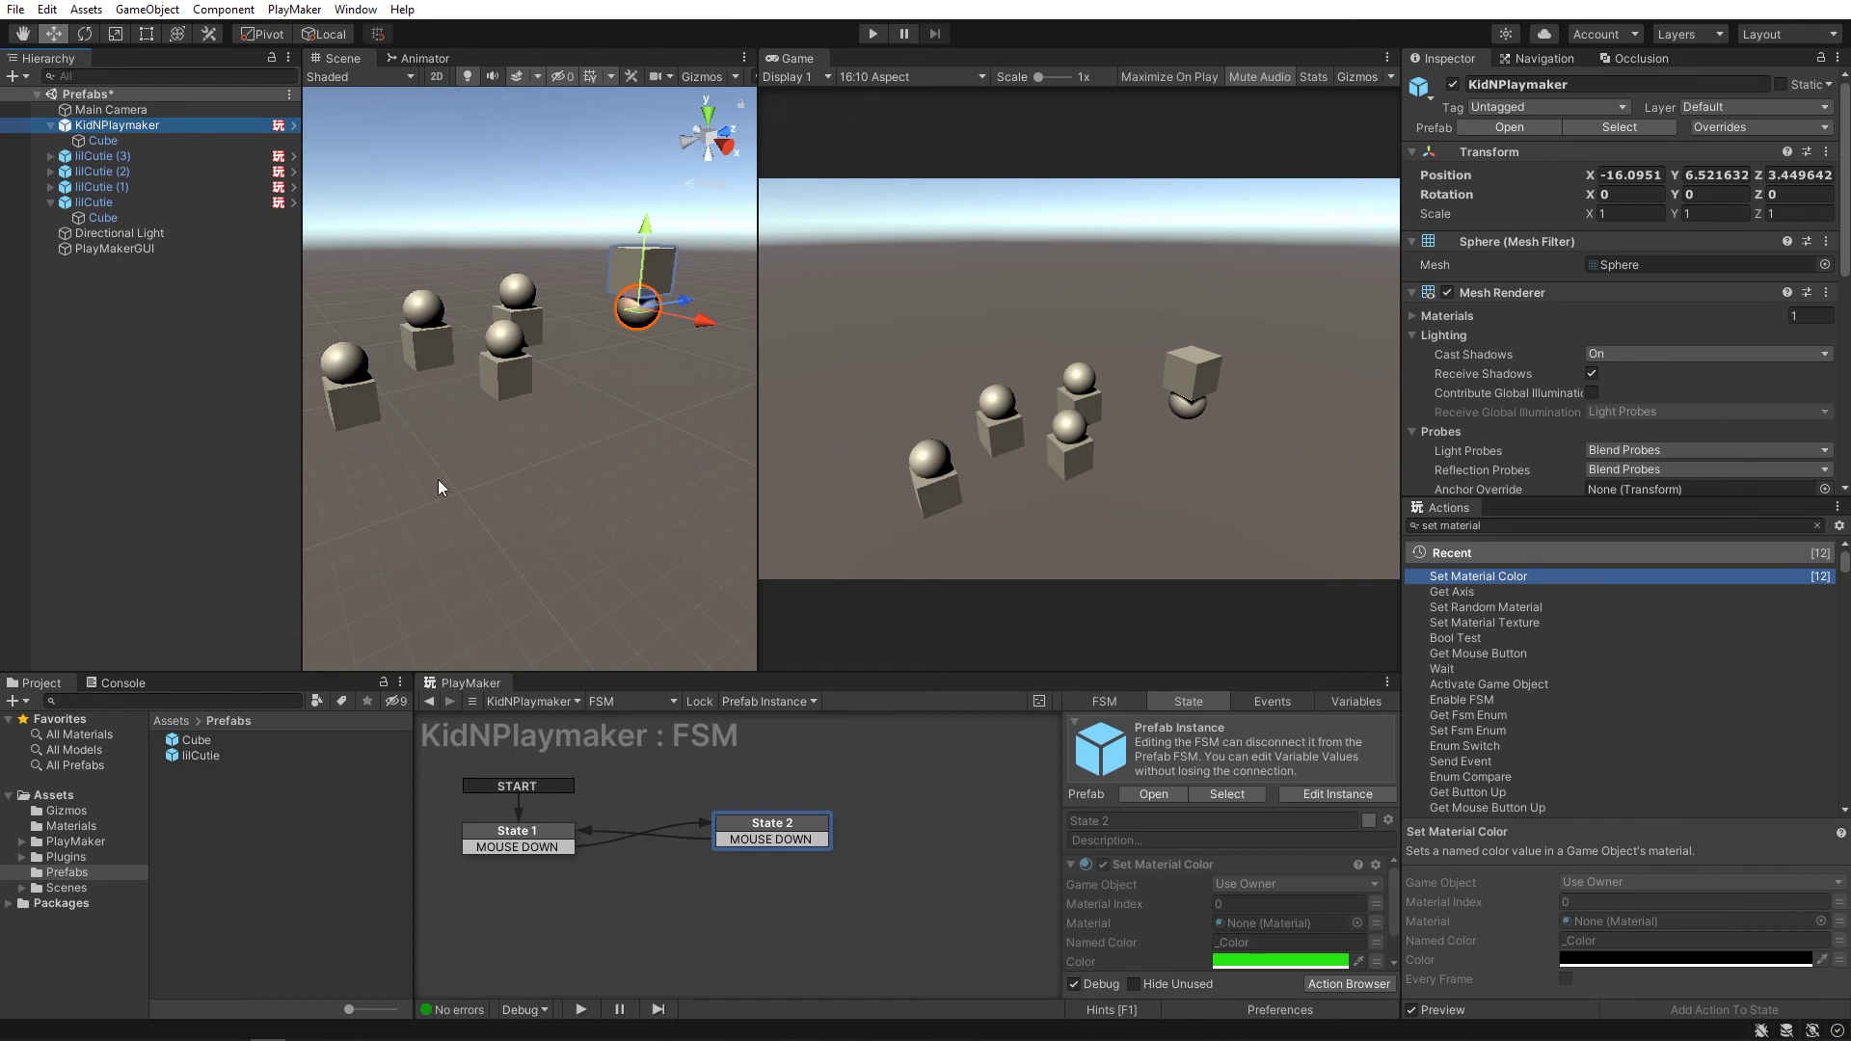
Place two more lilCutie instances, lilCutie (4) and lilCutie (5), in front of the others
left_click_drag(200, 755, 480, 439)
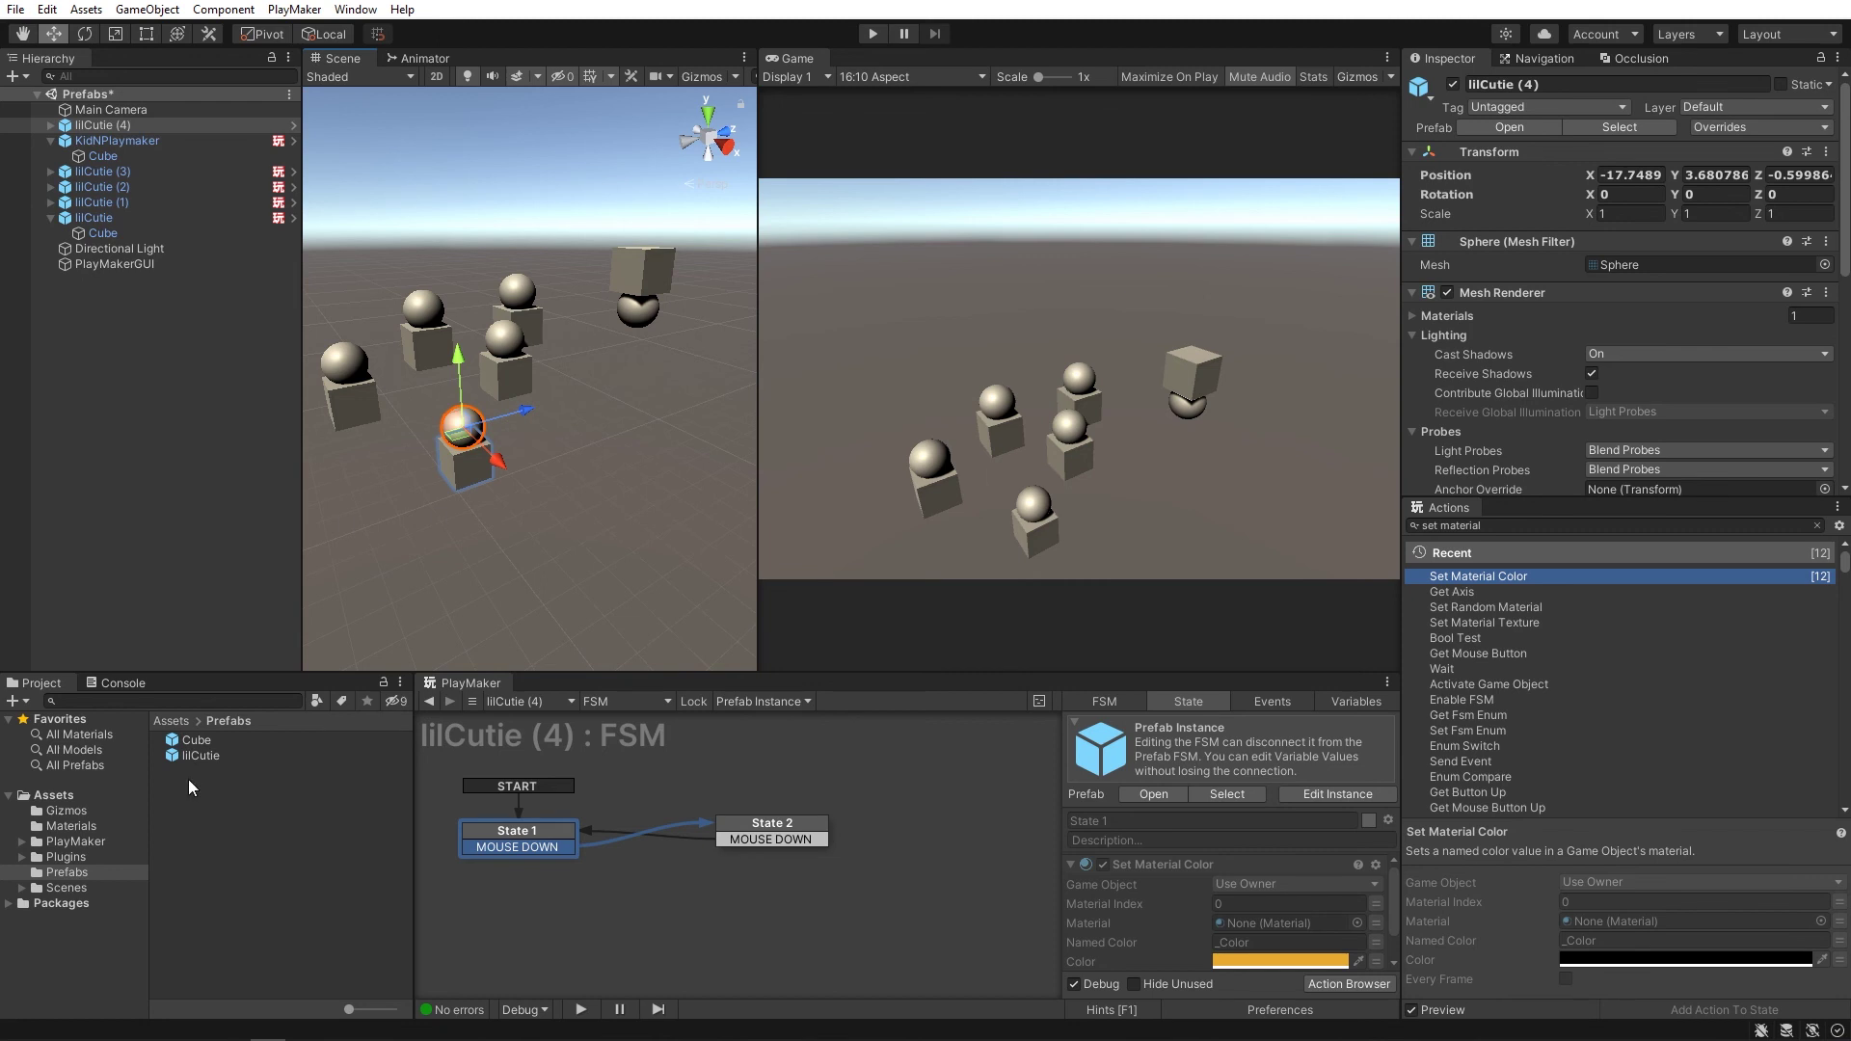
left_click_drag(180, 761, 541, 431)
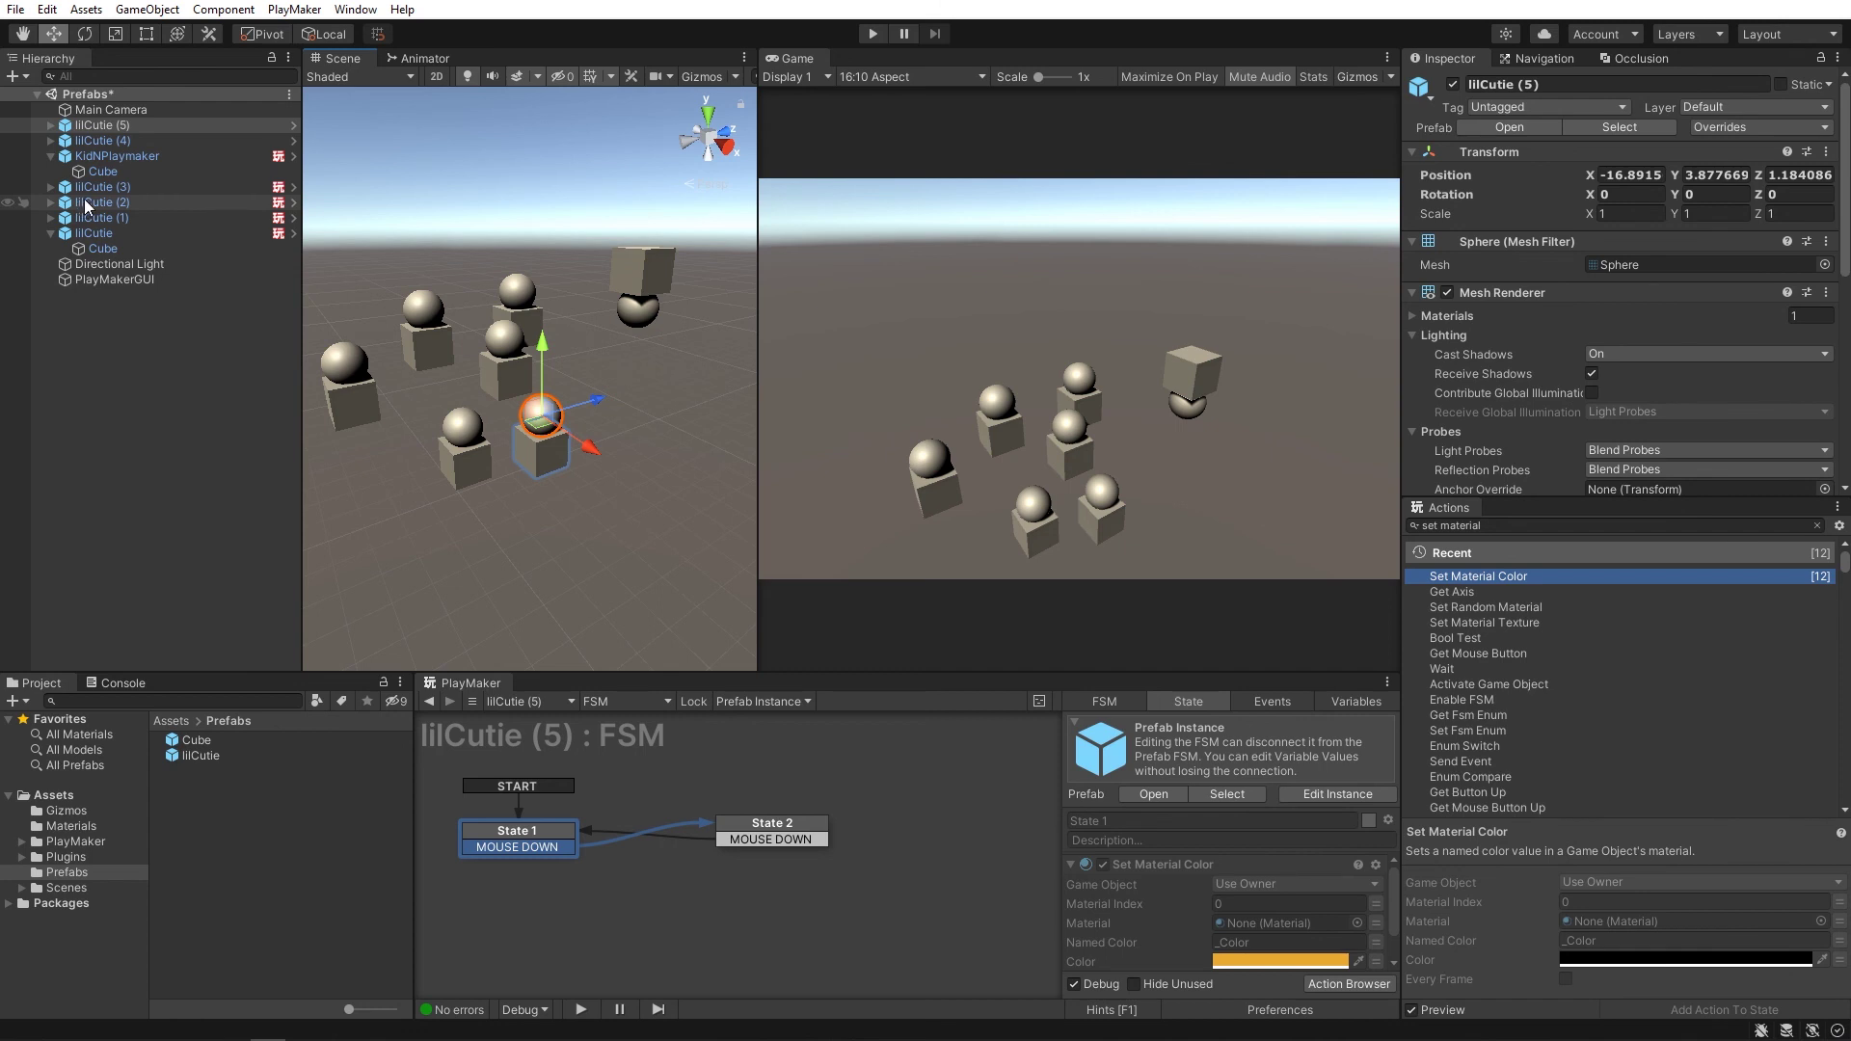
Apply all of KidNPlaymaker's overrides, including the raised cube, to the lilCutie prefab
left_click(80, 155)
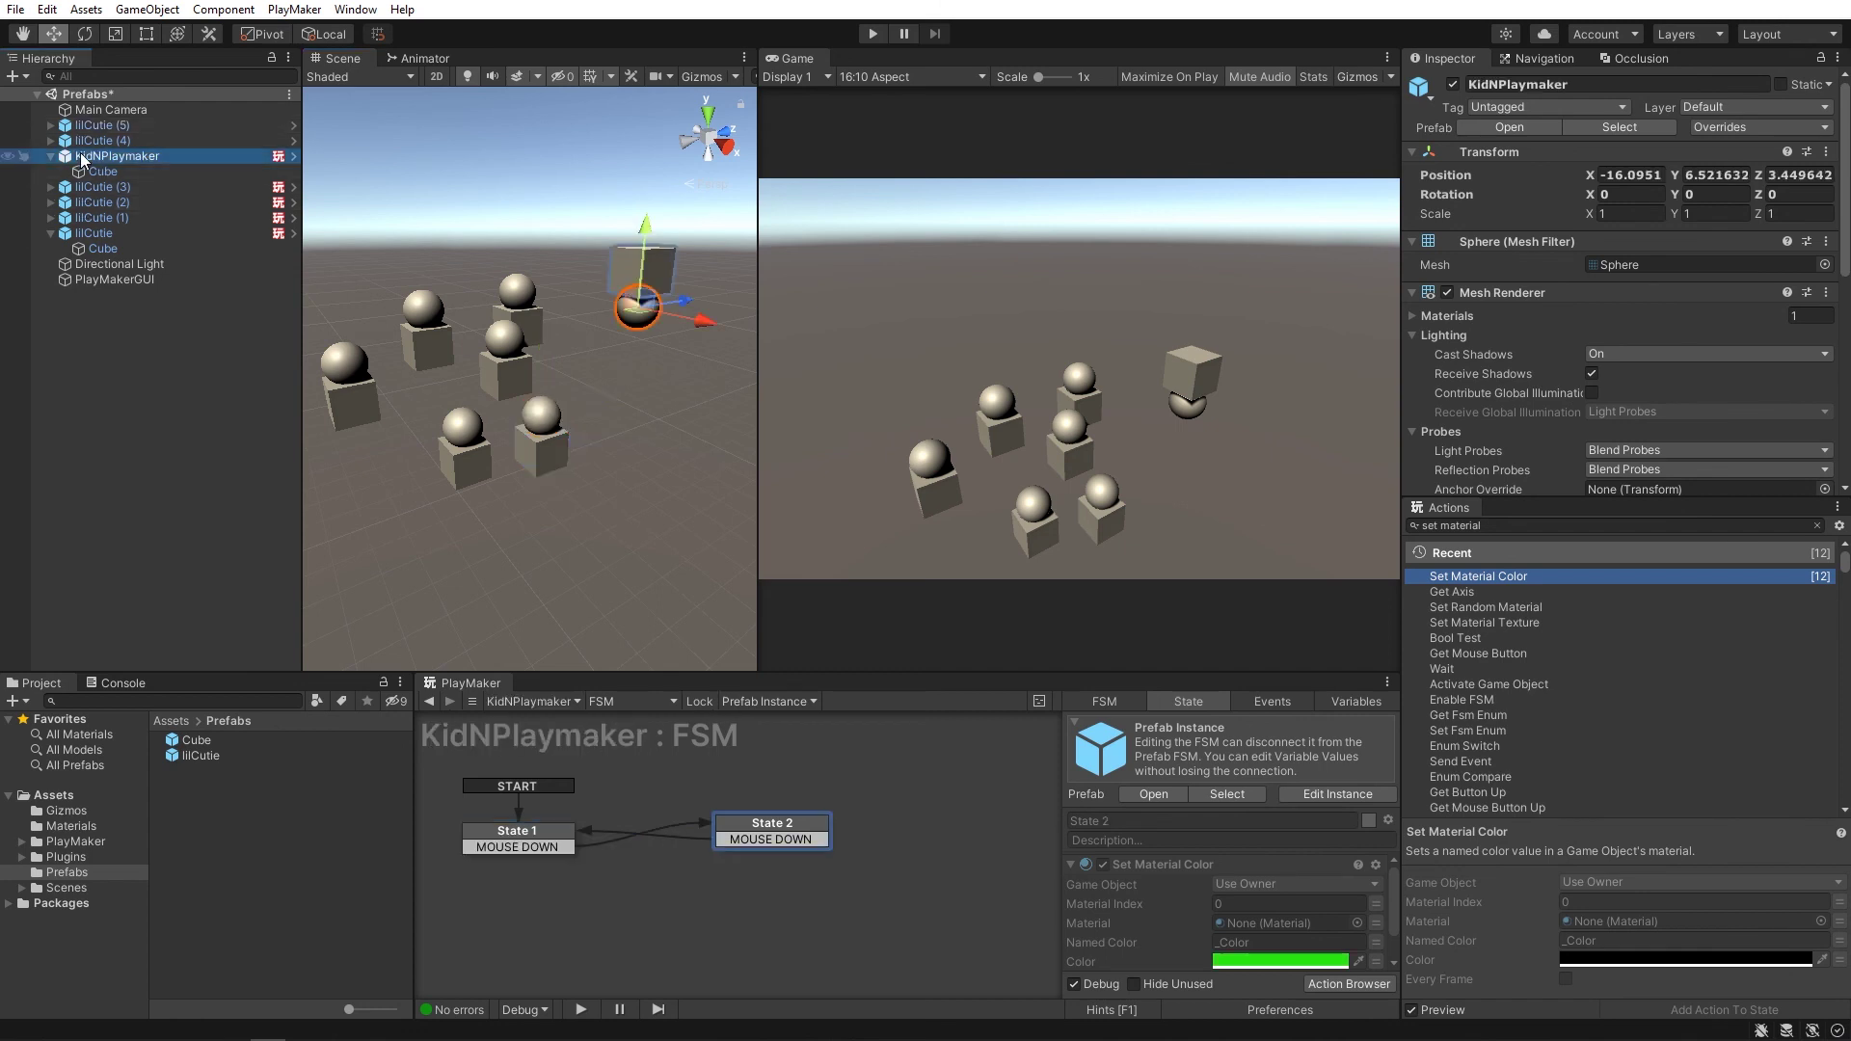
left_click(165, 154)
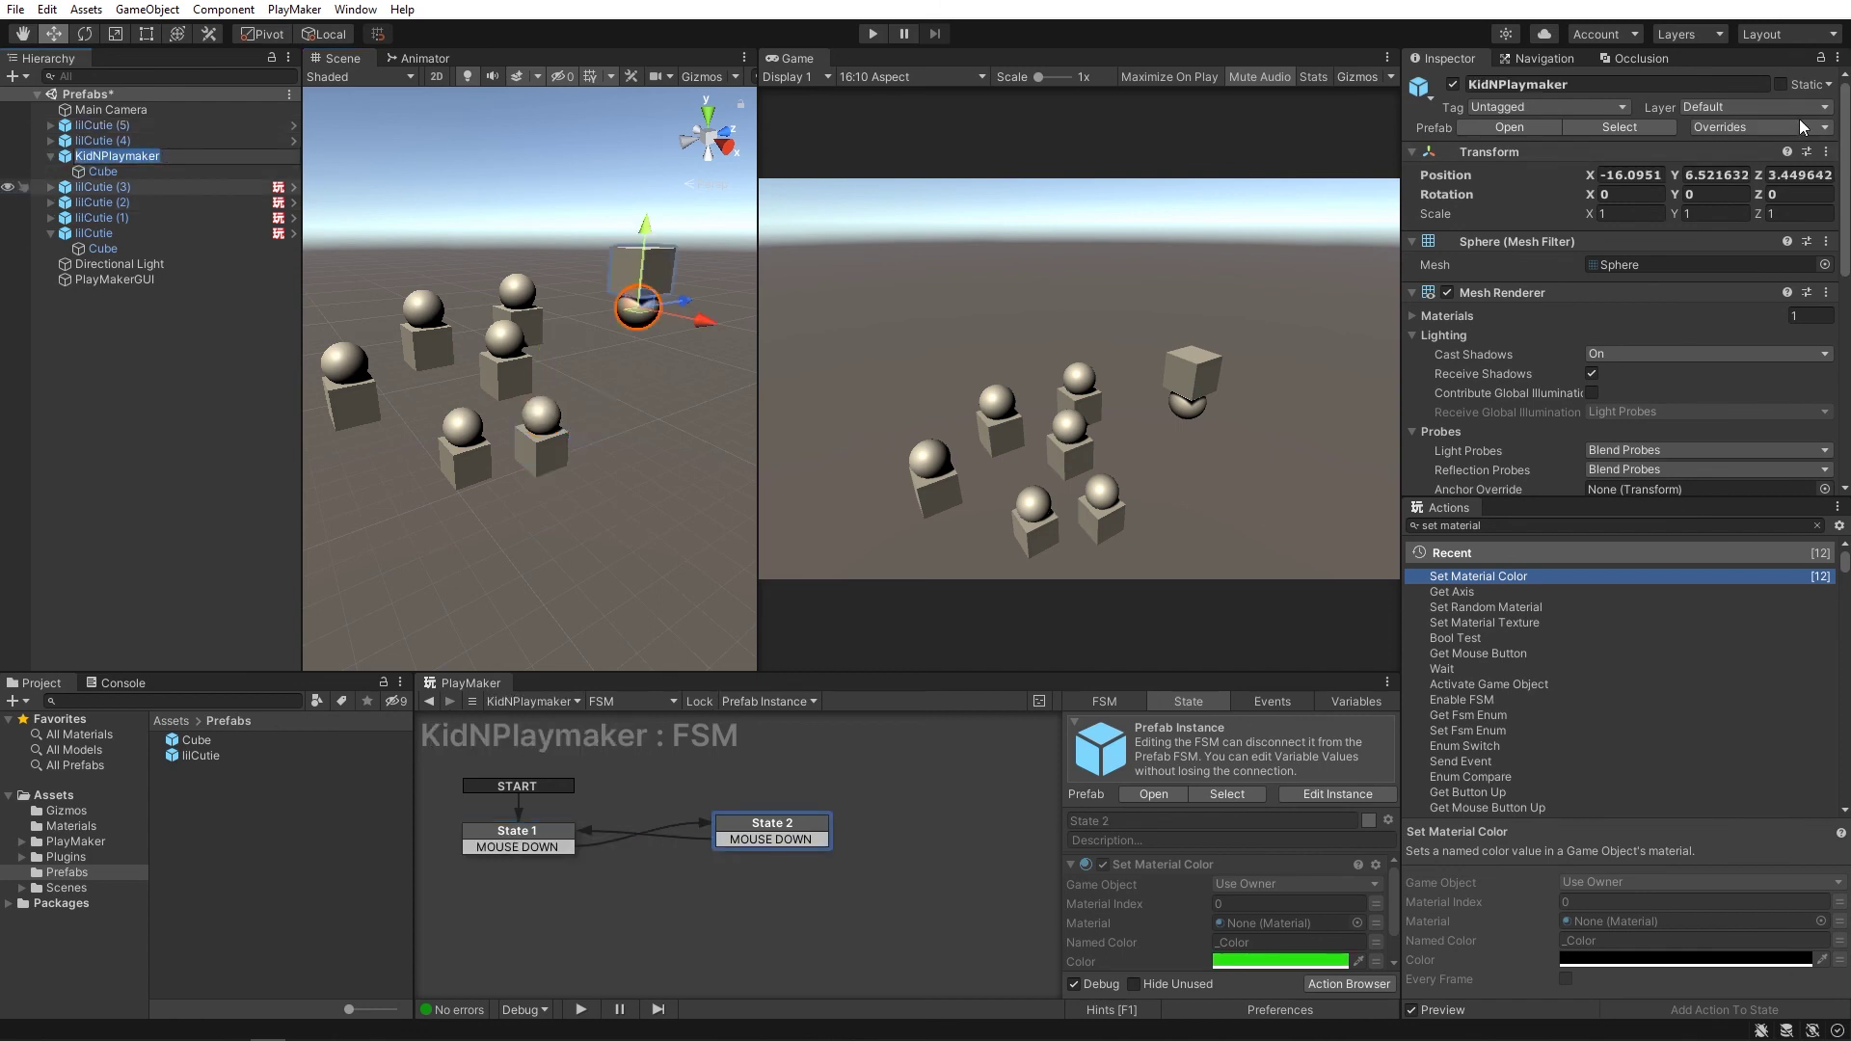
left_click(1748, 130)
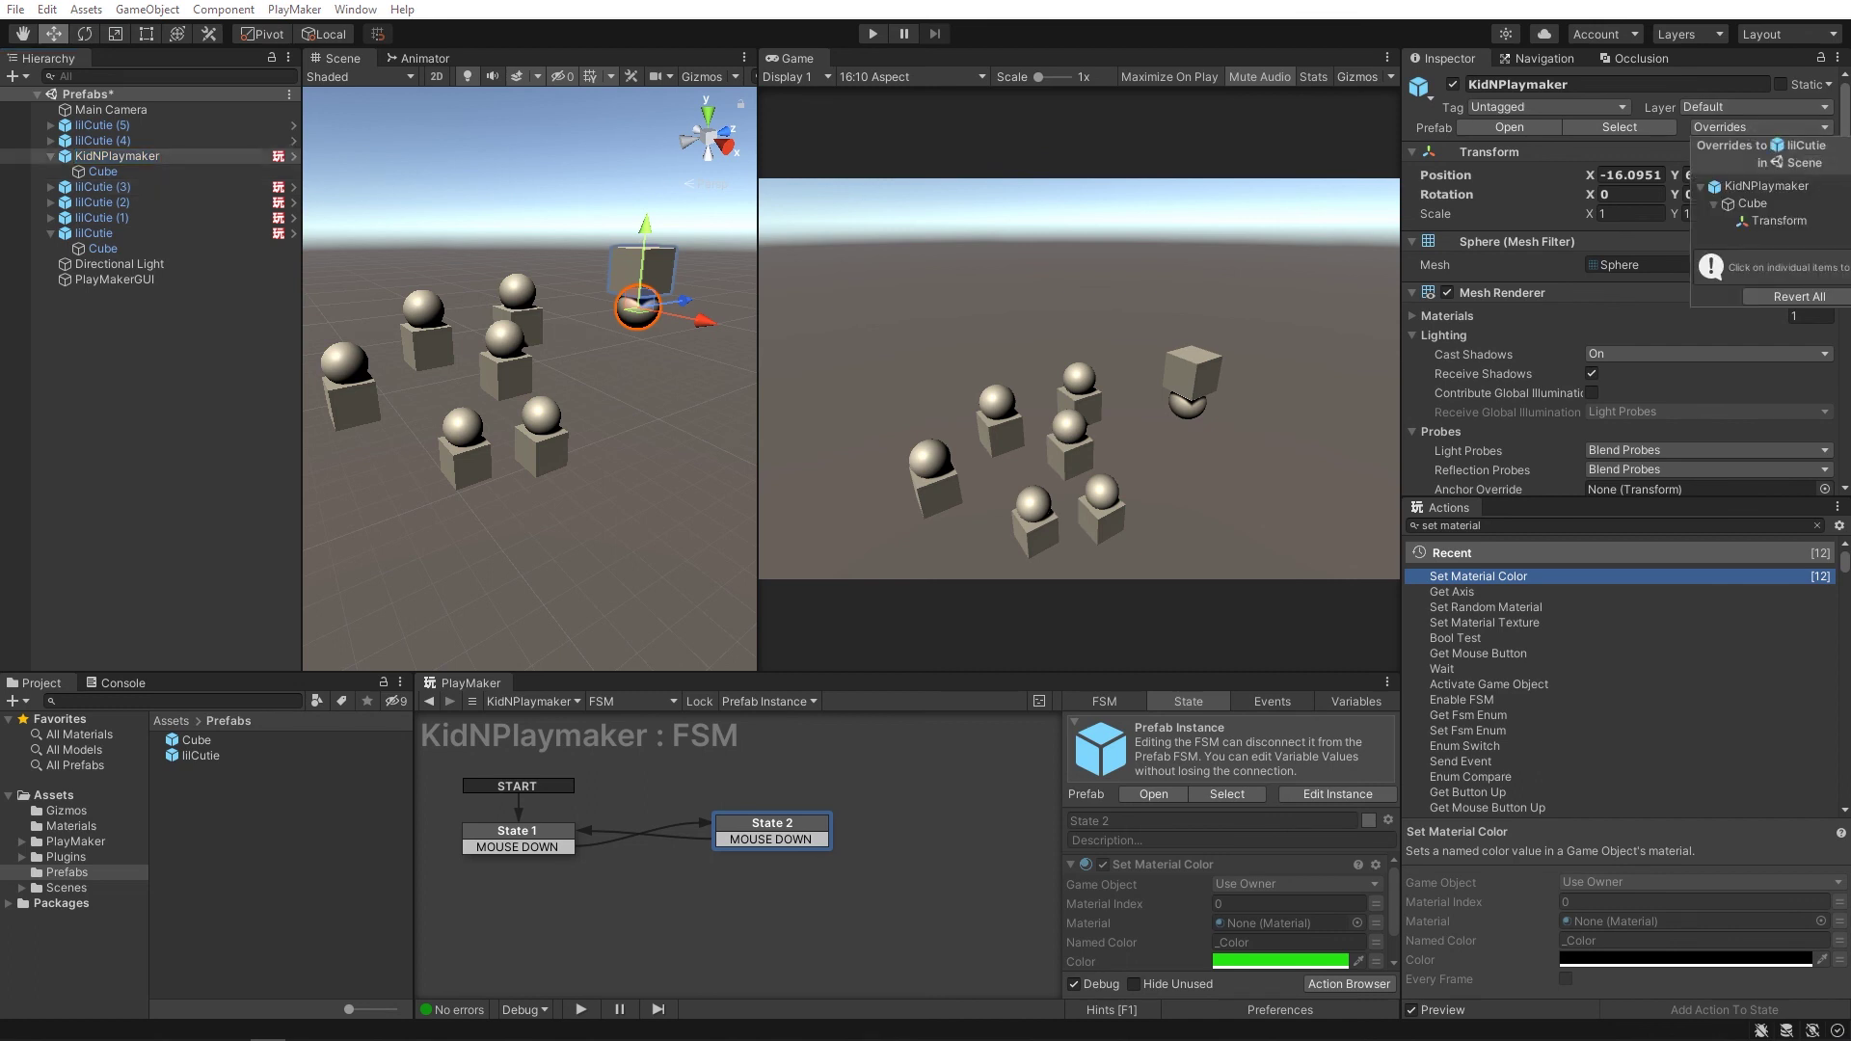
left_click(1843, 296)
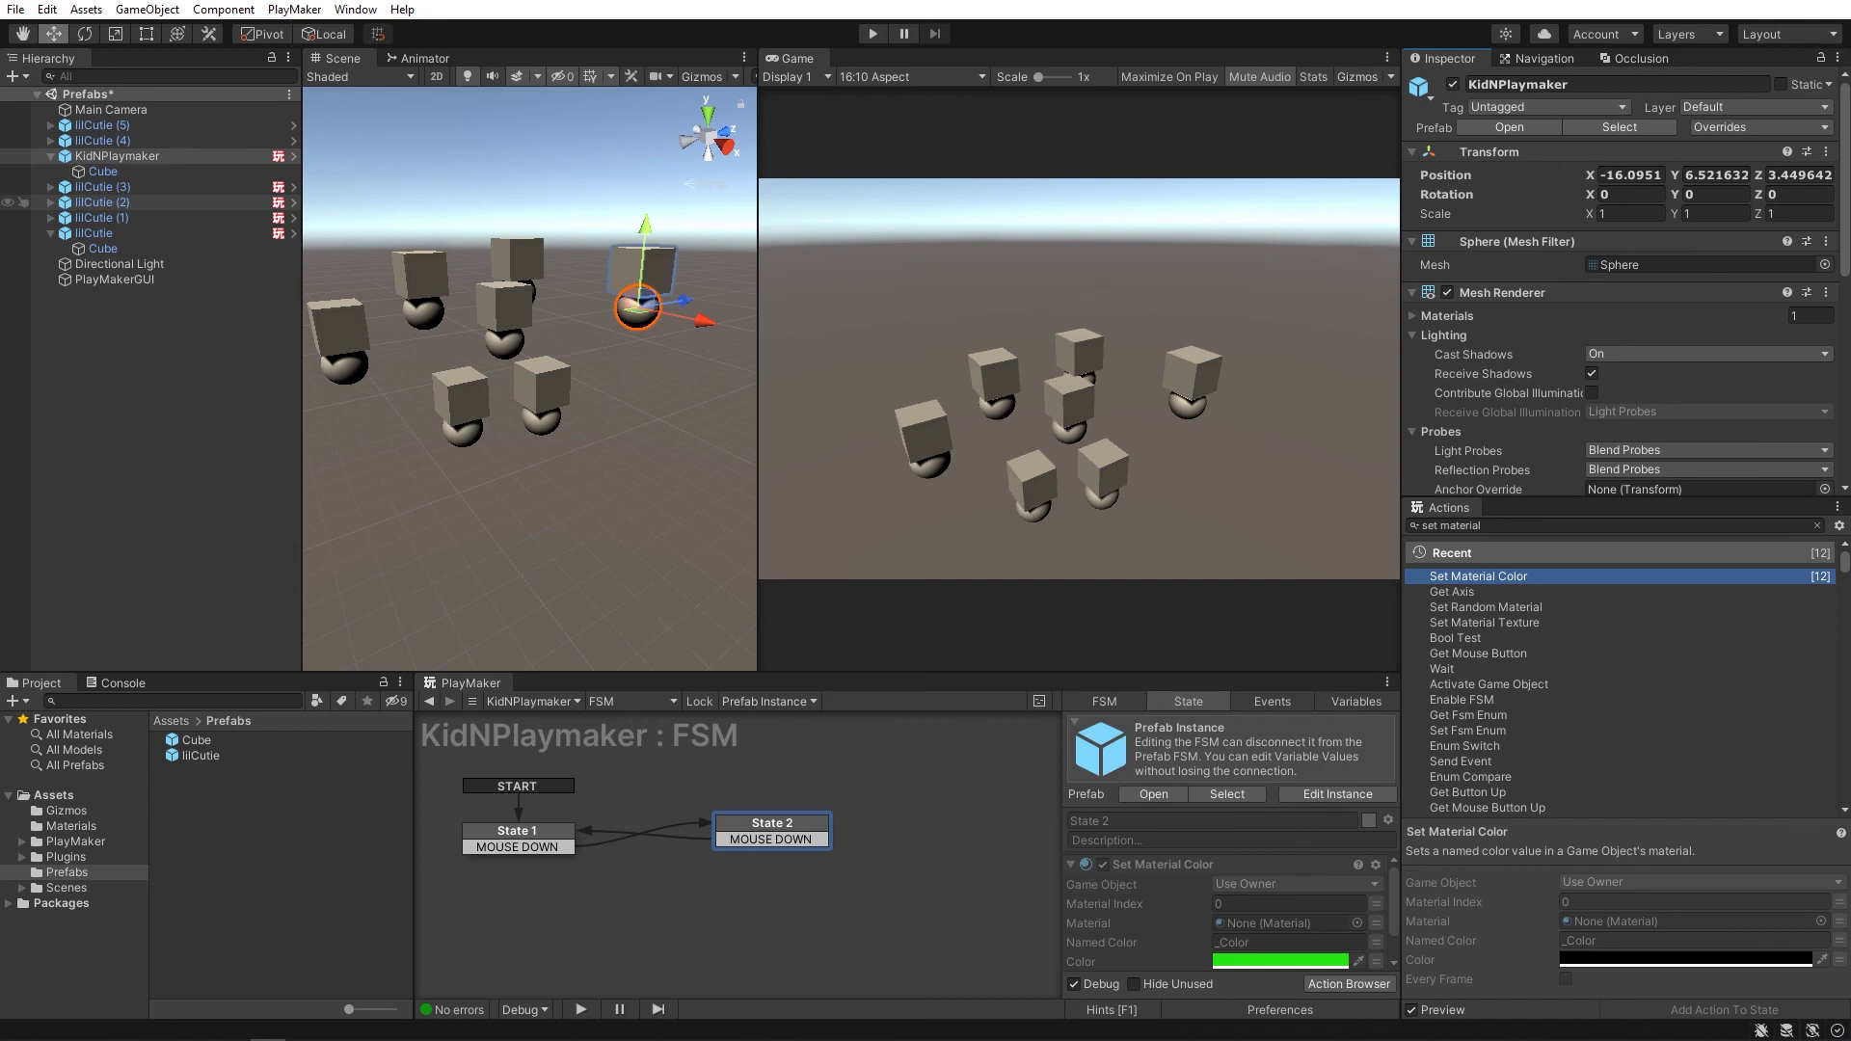